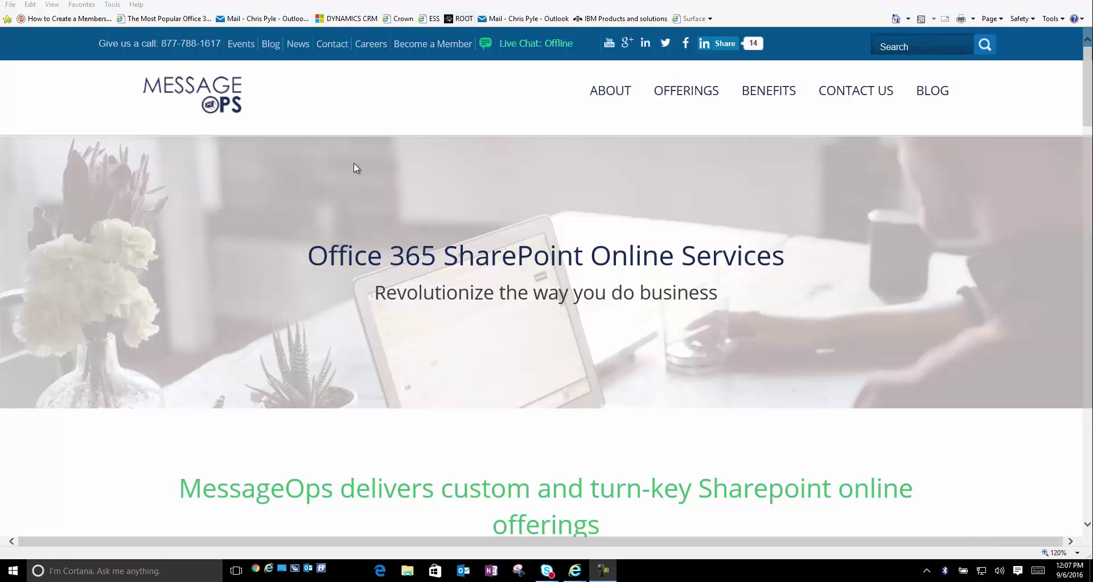
- Examine the ROOT, CROWN, VINE and STEM offerings described on the MessageOps SharePoint Online Services page
scroll(317, 233, down, 4)
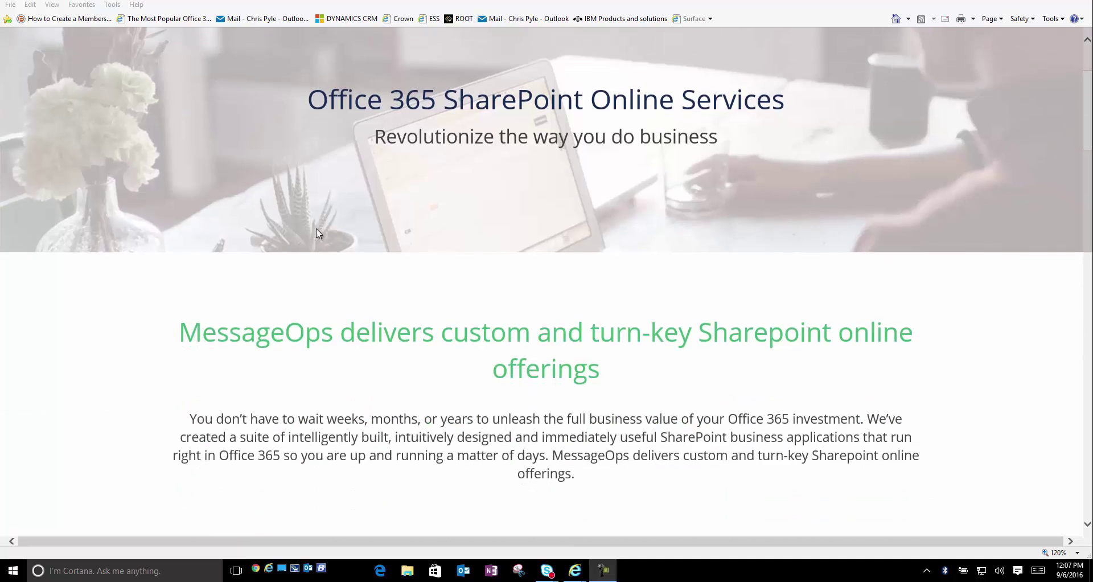
scroll(317, 233, down, 5)
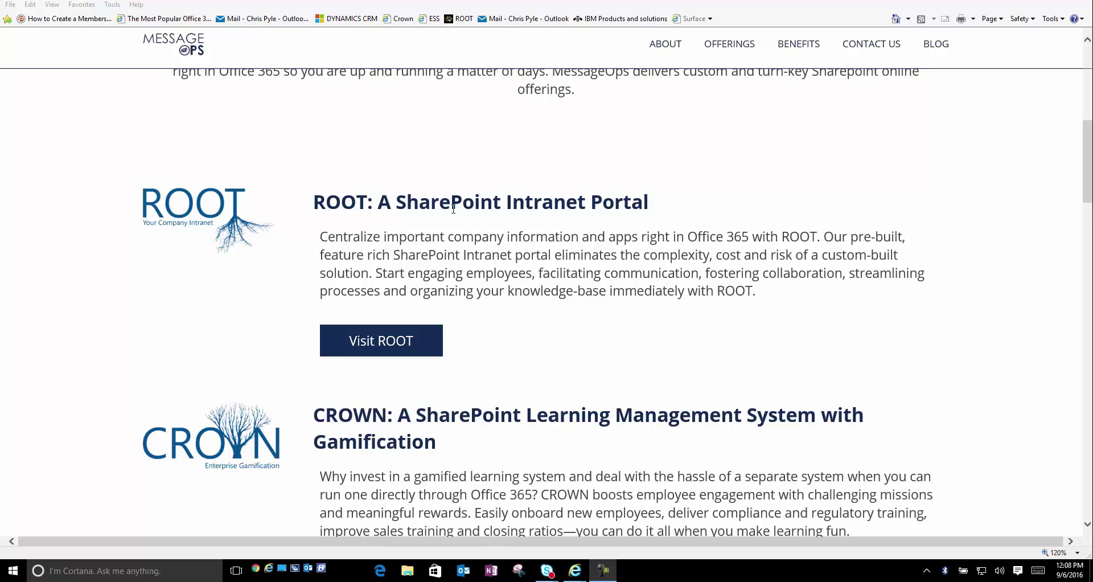
scroll(701, 222, down, 3)
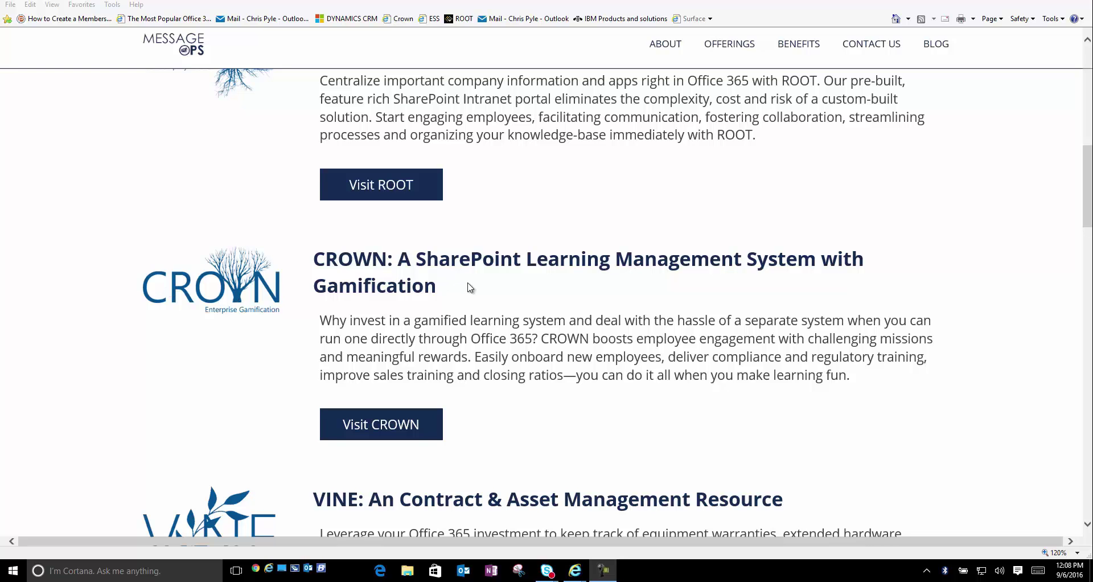
scroll(477, 285, down, 6)
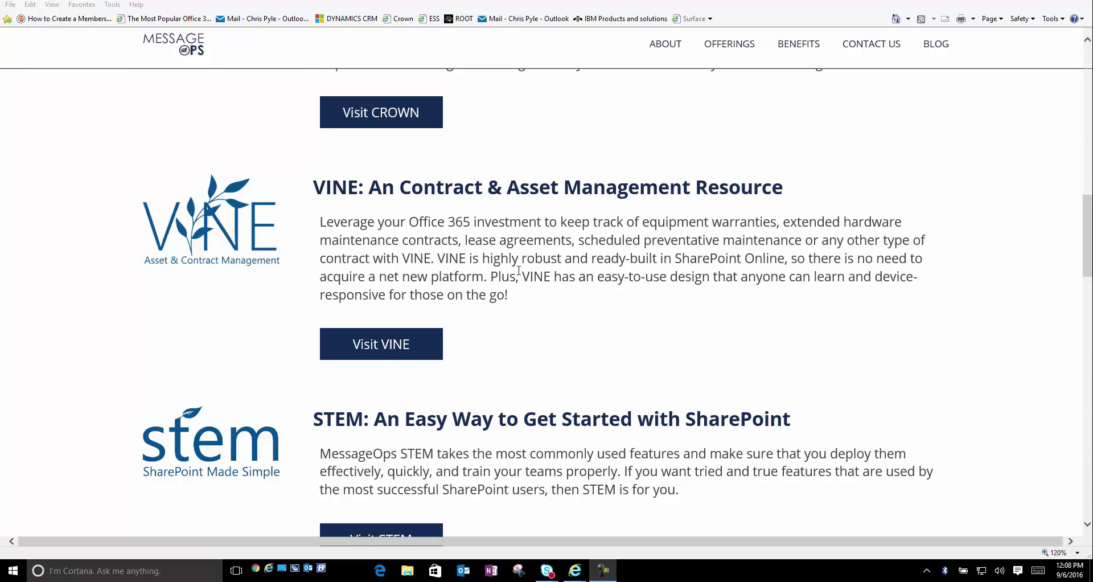
scroll(565, 277, down, 3)
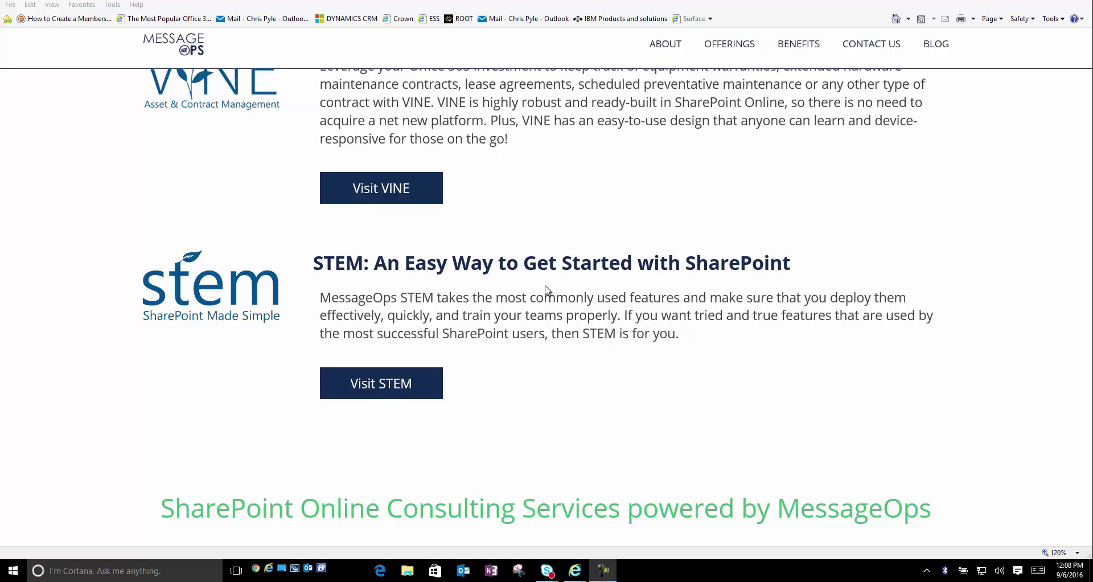
scroll(546, 291, up, 7)
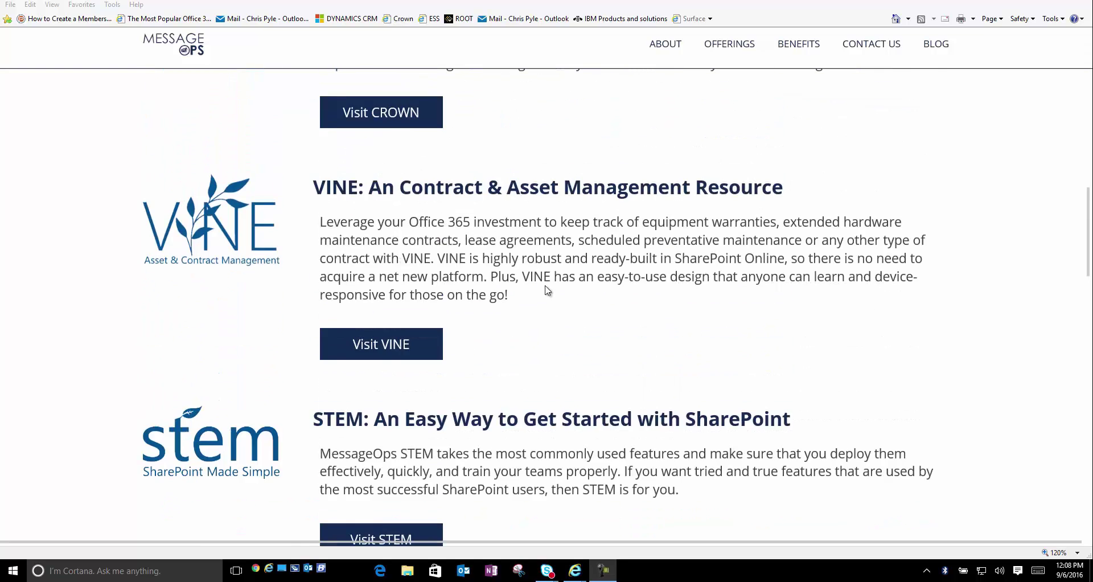
scroll(546, 291, up, 10)
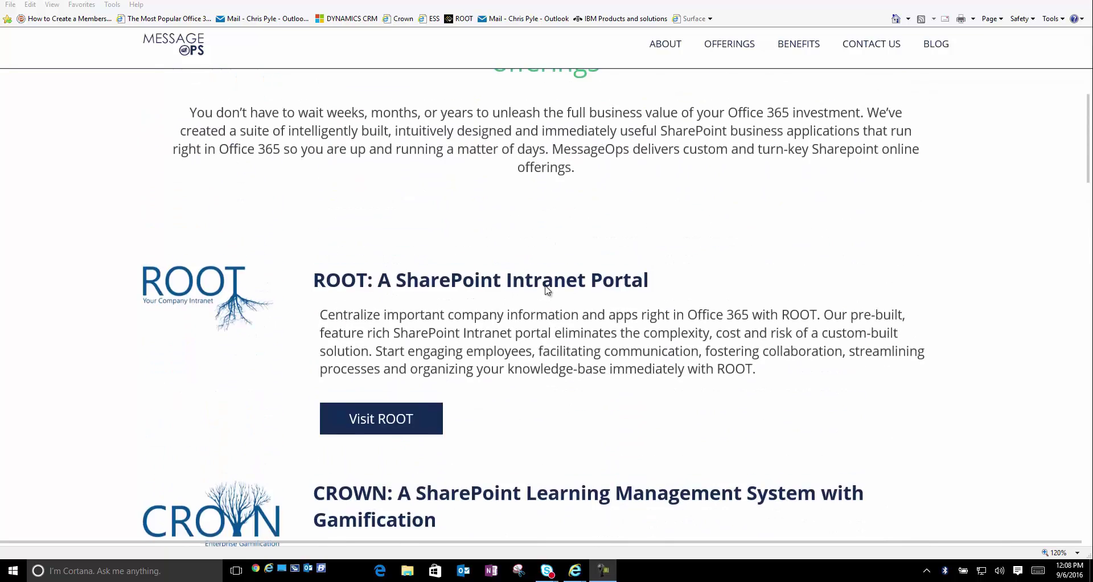
- Switch to the CROWN Available Missions page and filter missions by the Accounting department and the AP Asscoia job role
click(626, 2)
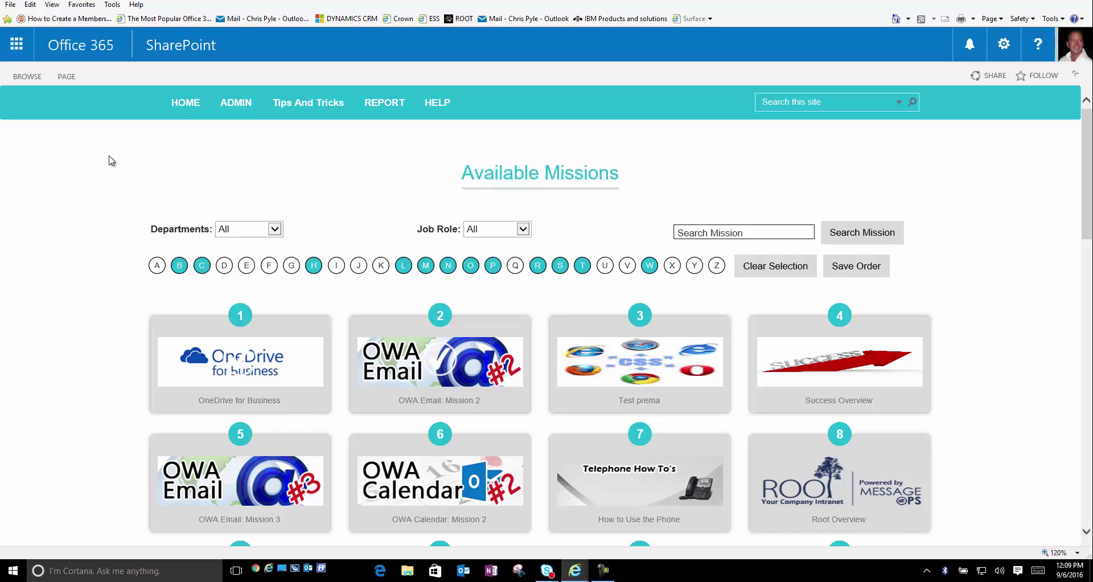
scroll(102, 163, down, 1)
click(274, 161)
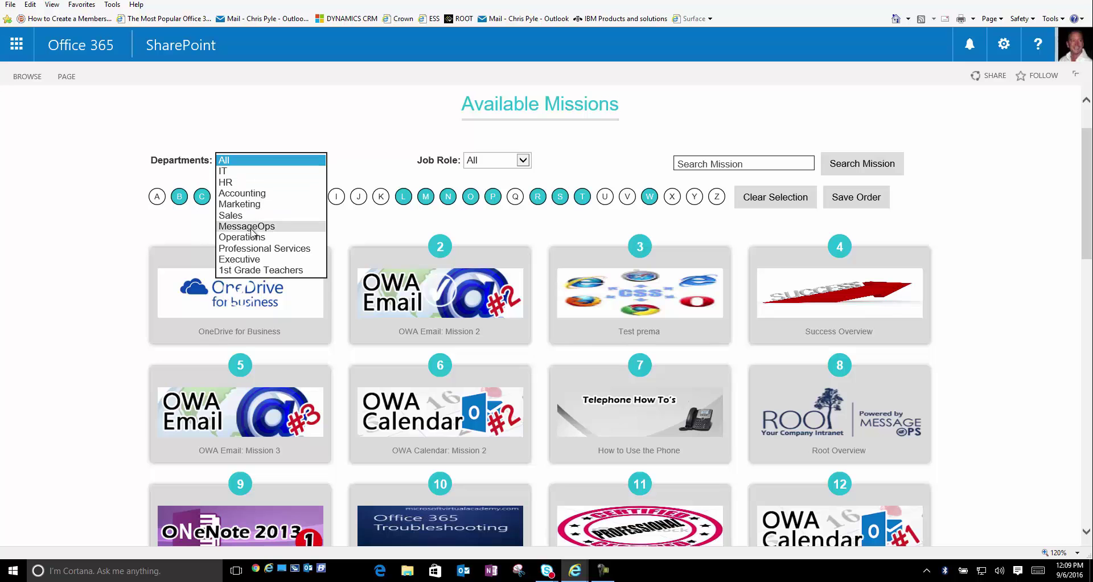
click(264, 194)
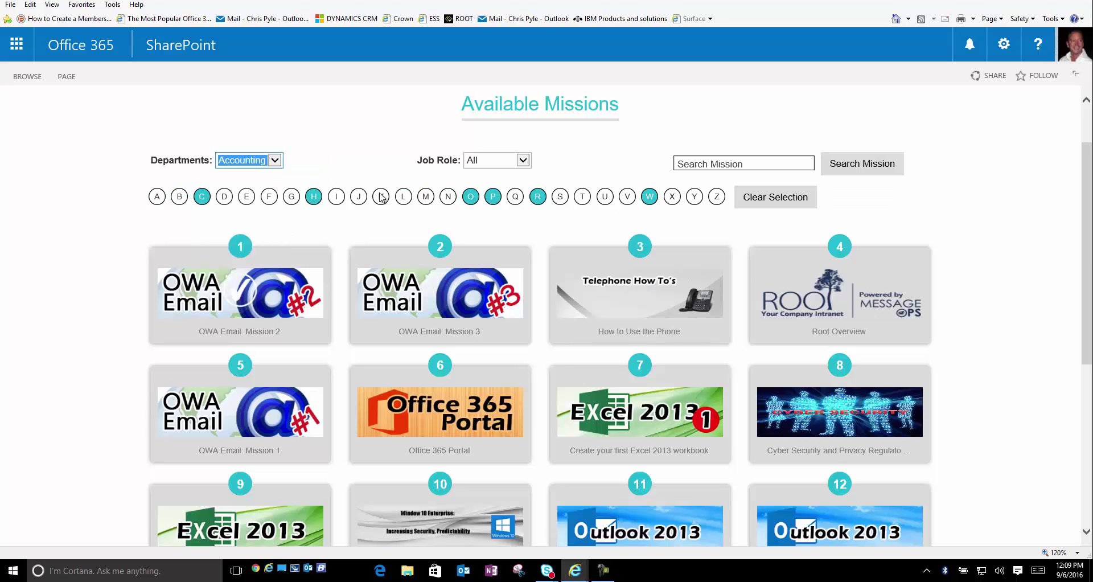
click(527, 164)
click(524, 171)
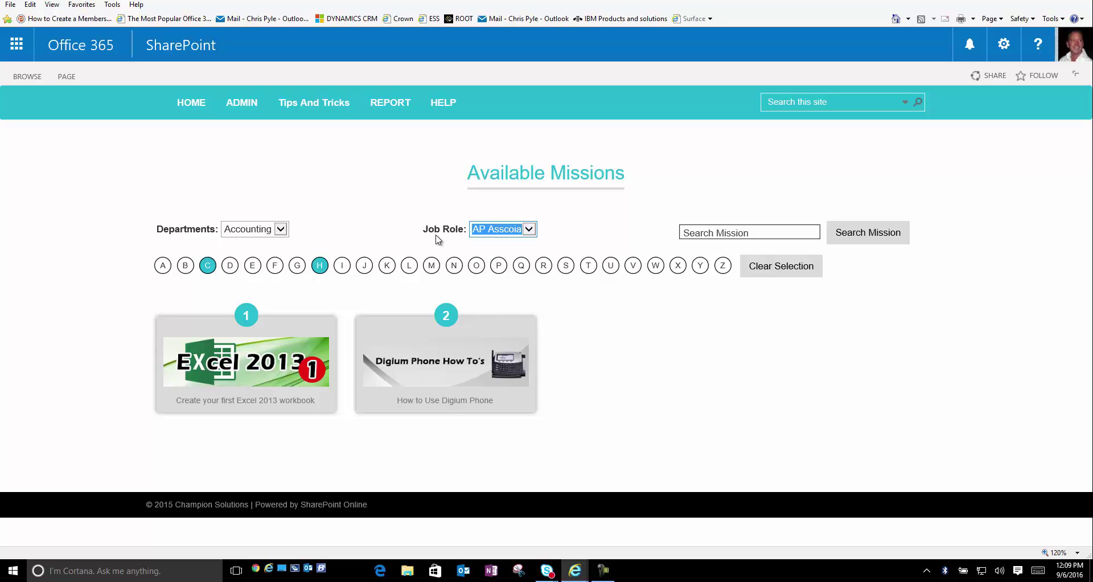
- Filter the available missions by the Sales department
click(281, 230)
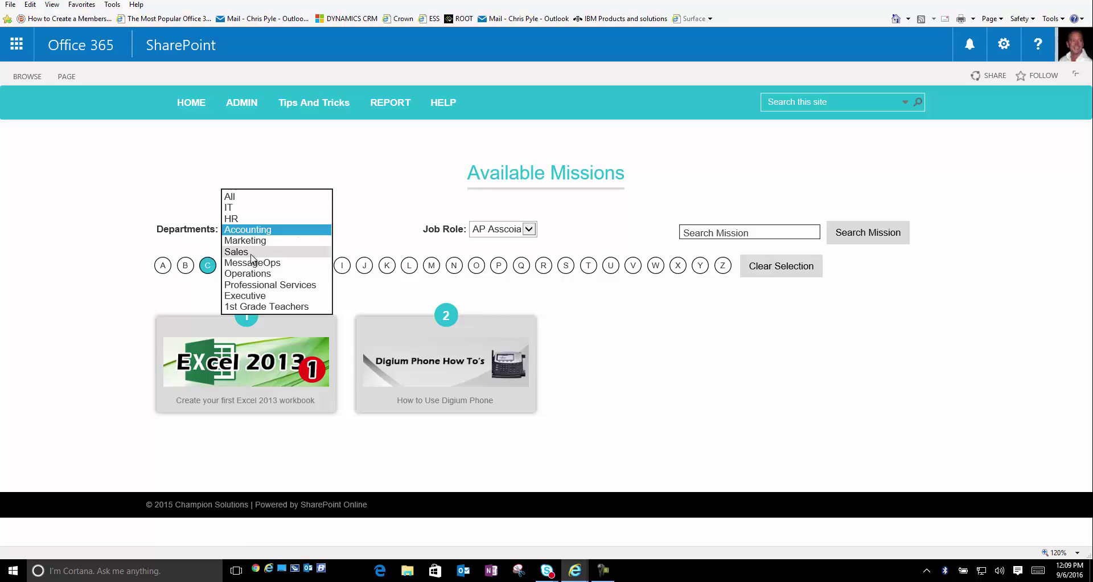
click(251, 252)
scroll(112, 193, down, 1)
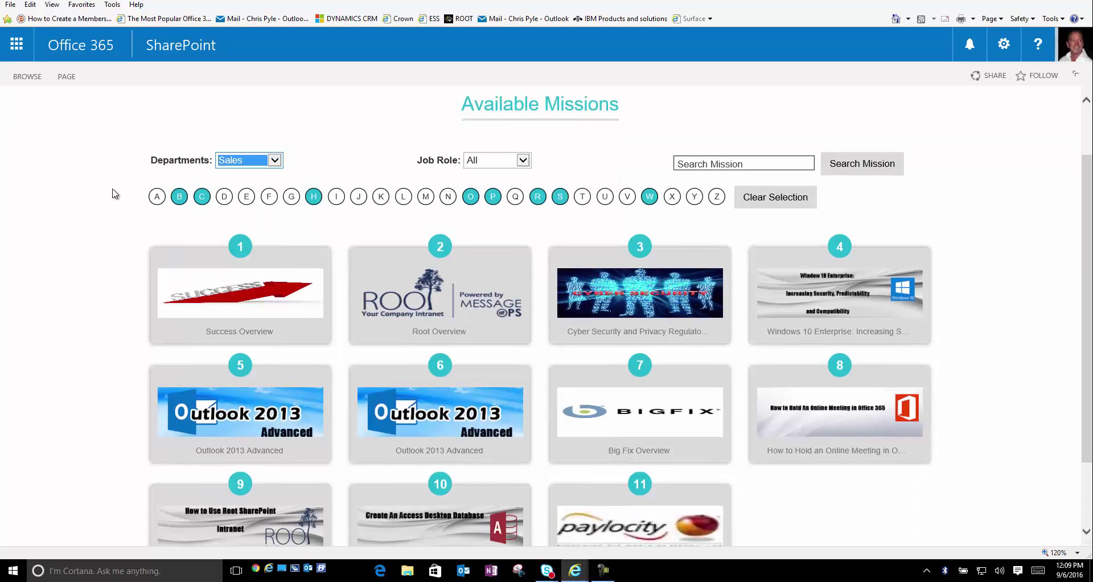
scroll(112, 193, up, 1)
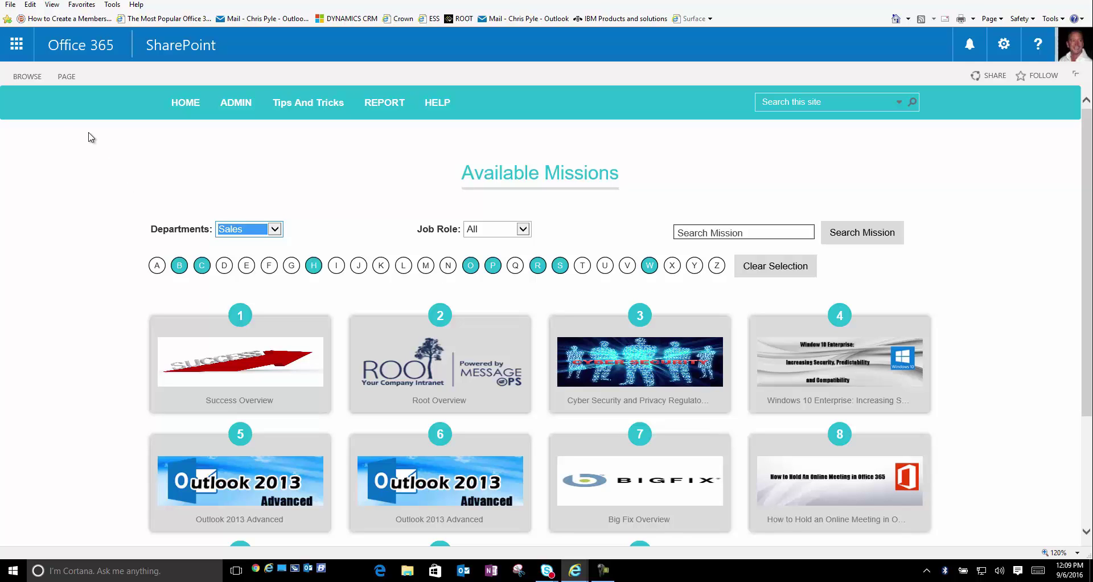
- Reset the department filter to All and open the Office 365 Portal mission
click(271, 230)
click(271, 179)
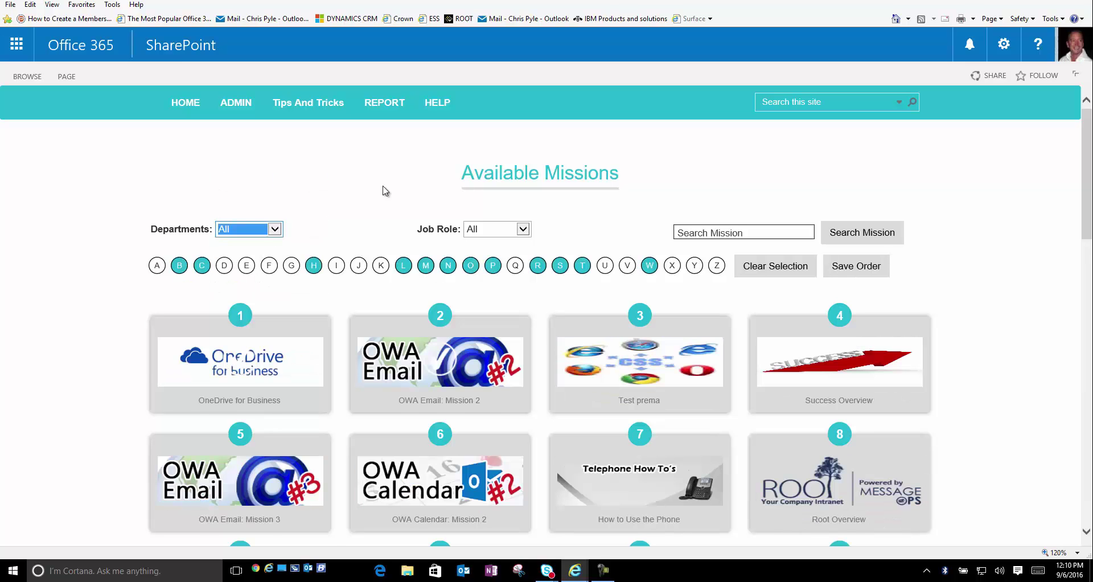
scroll(342, 188, down, 4)
scroll(226, 175, up, 2)
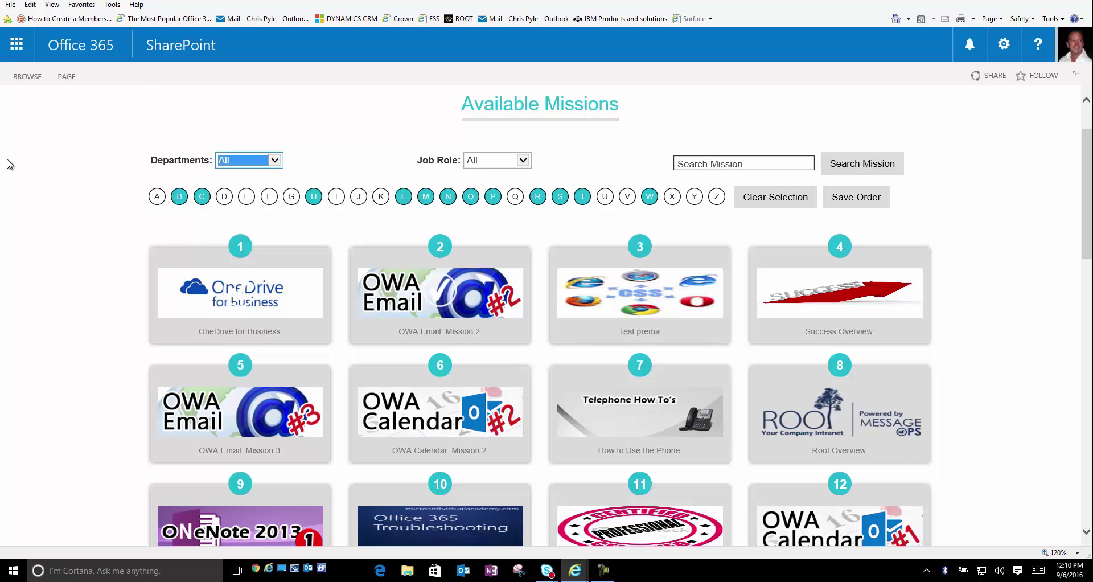
scroll(7, 164, down, 1)
scroll(7, 164, down, 1)
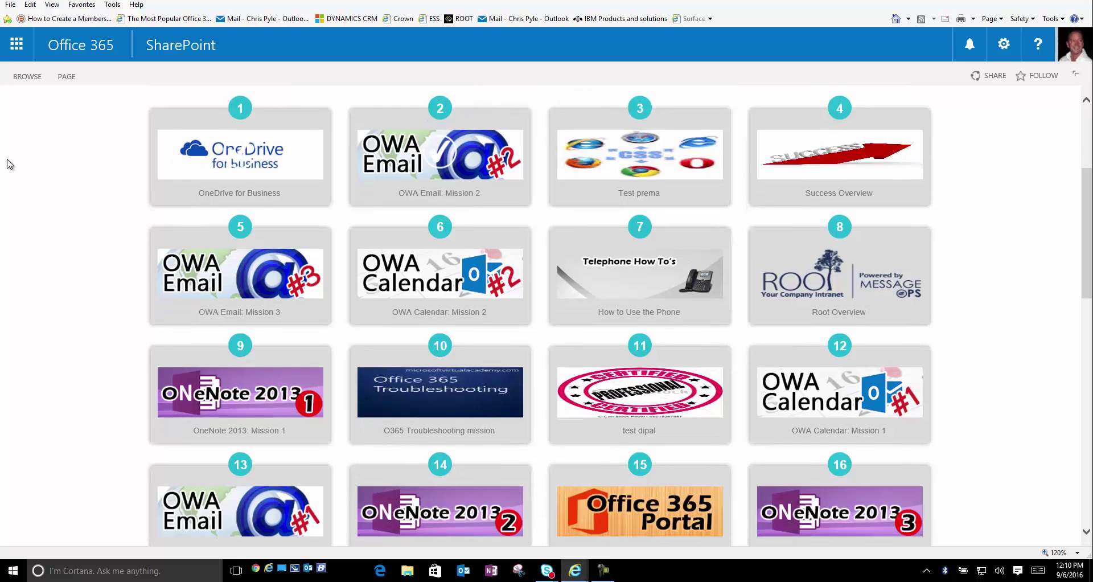
scroll(7, 164, down, 1)
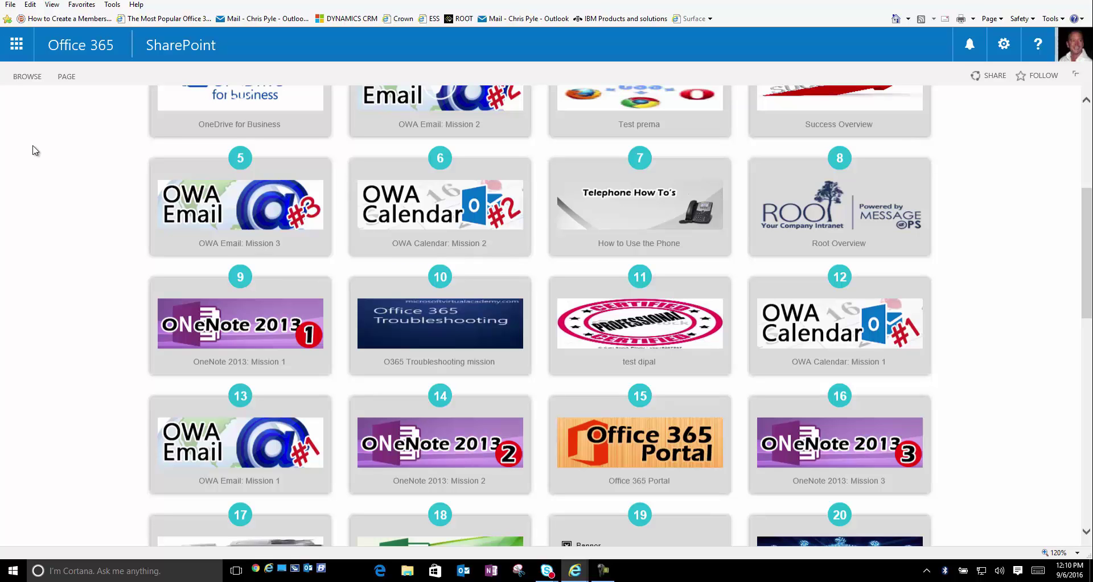
scroll(95, 193, up, 2)
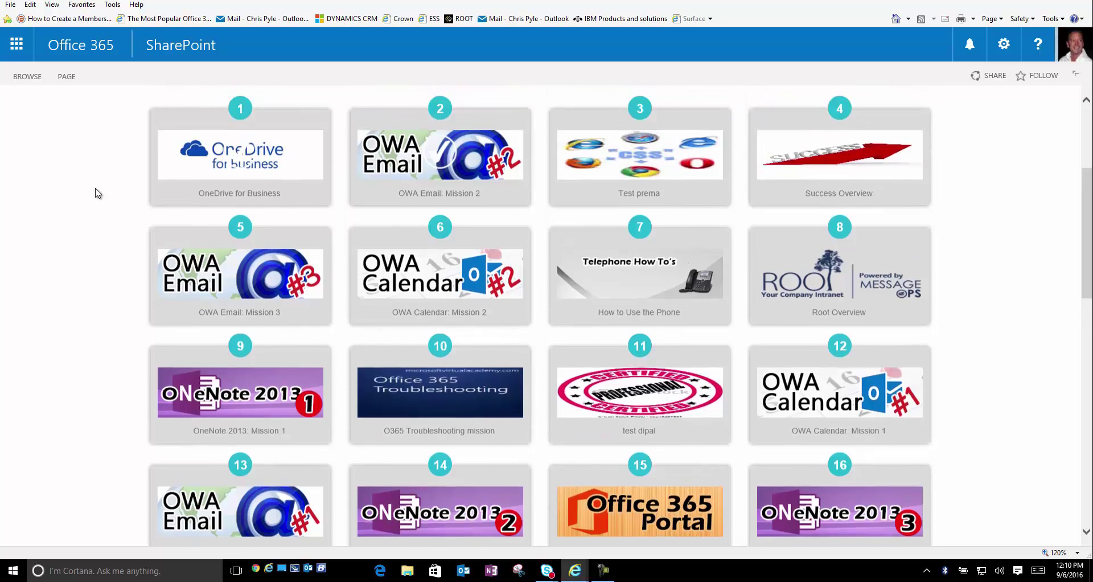
scroll(95, 193, down, 2)
scroll(95, 193, down, 2)
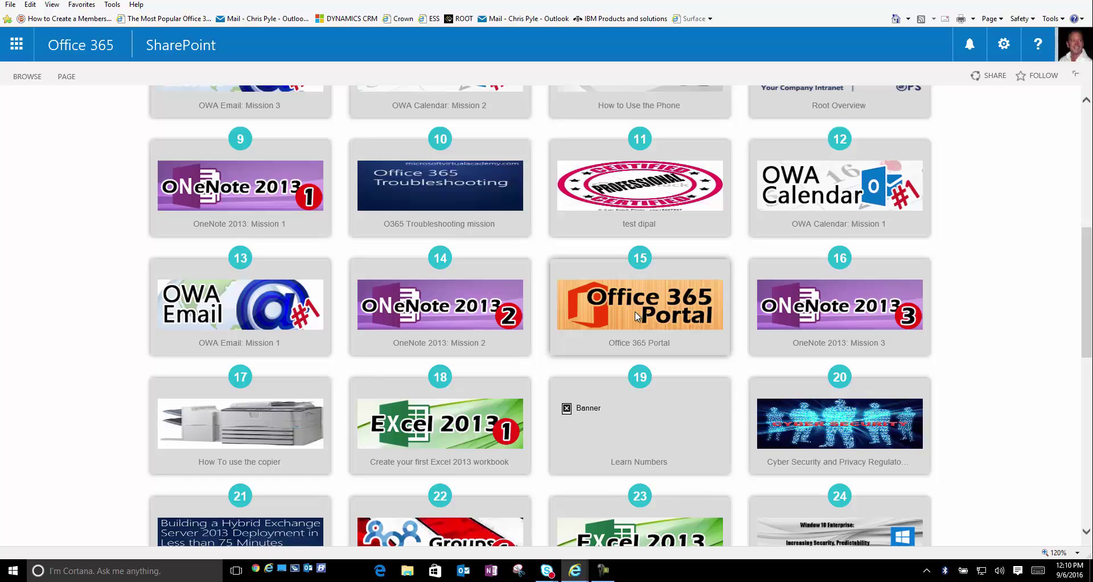
click(640, 341)
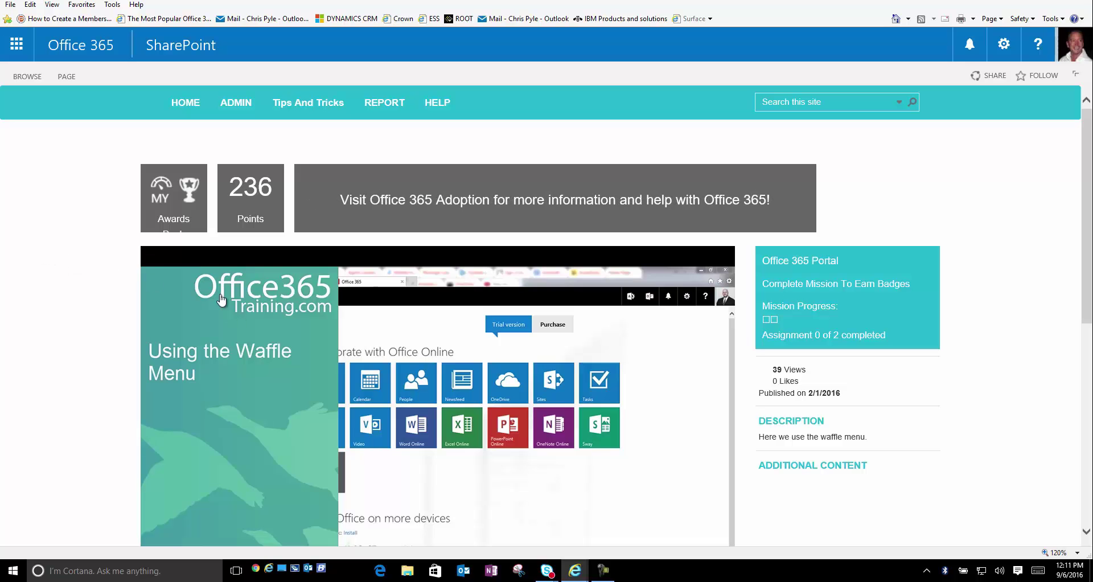
- Examine the Office 365 Portal mission's progress, description, additional content and list of video assignments
scroll(196, 277, down, 1)
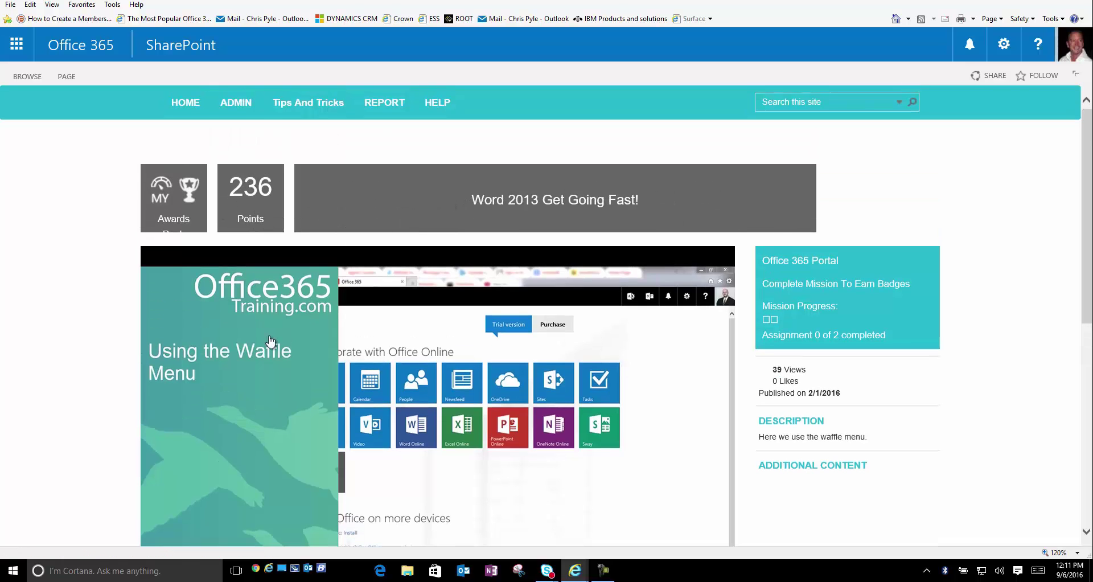
scroll(204, 340, down, 1)
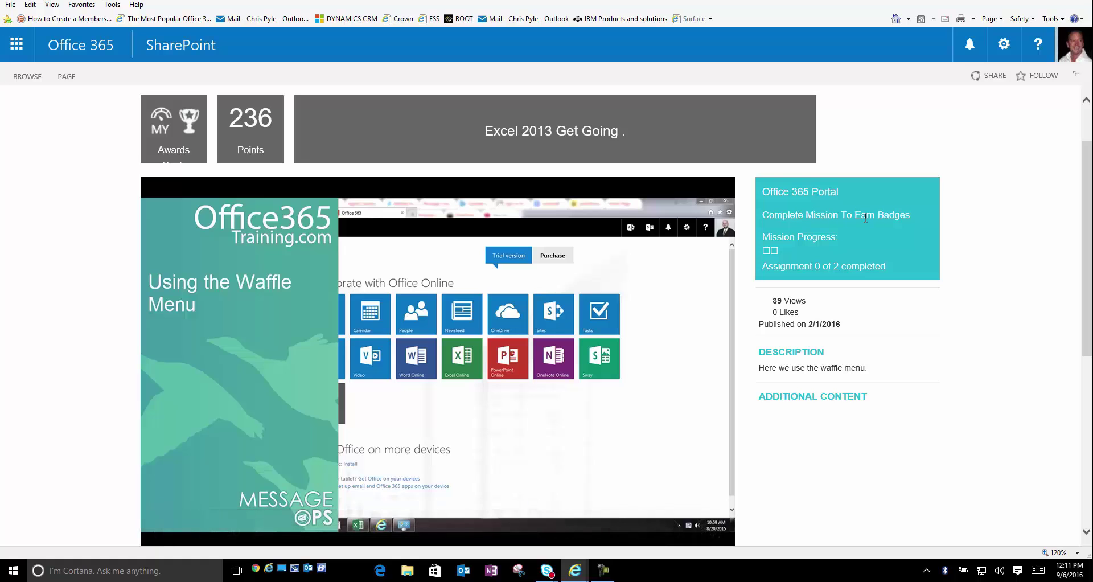
drag(762, 237, 837, 237)
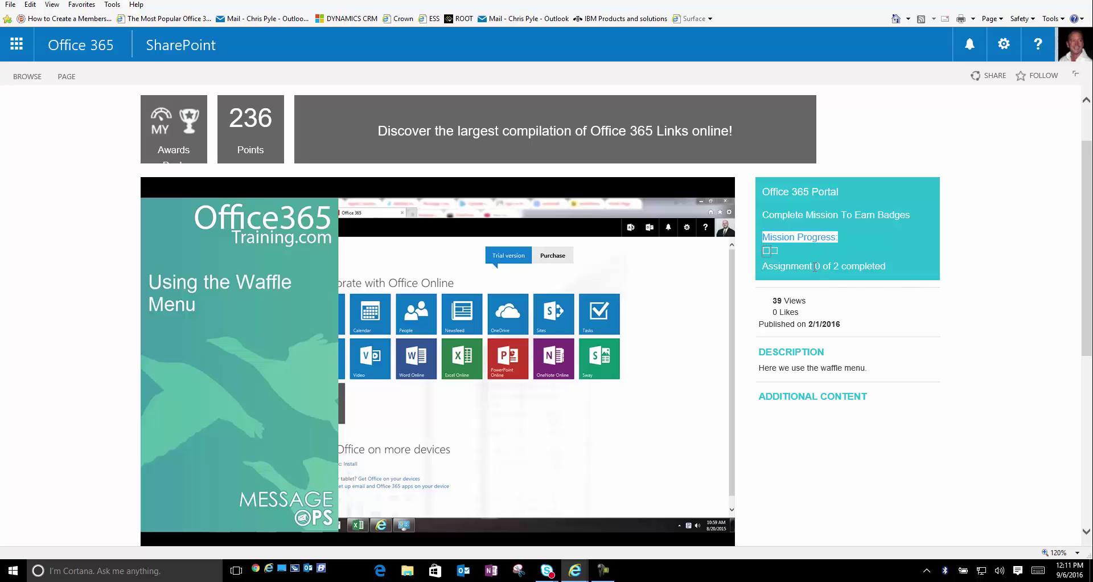
scroll(982, 281, down, 1)
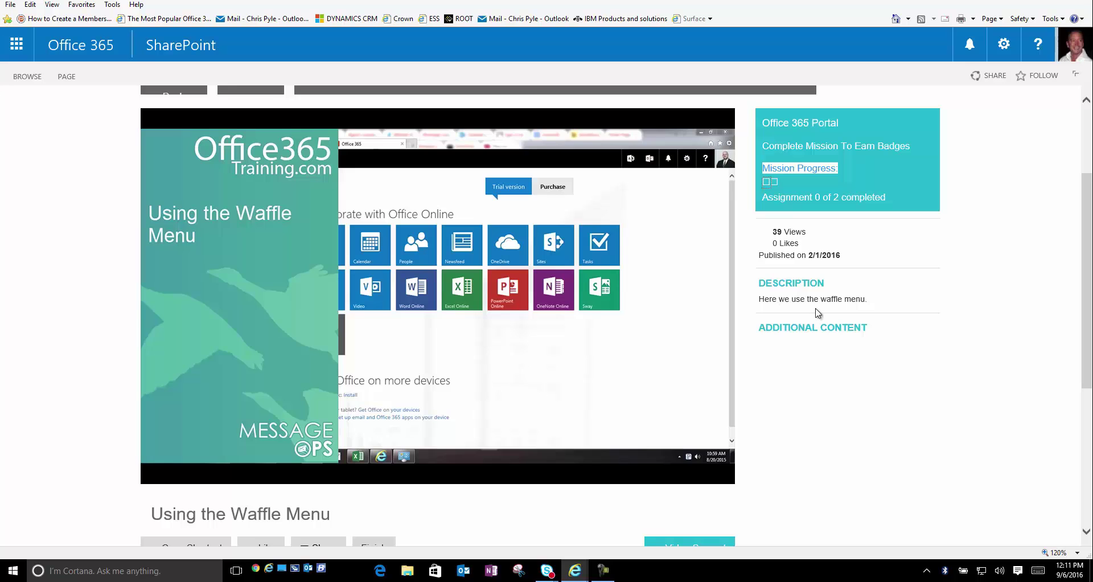
scroll(948, 310, down, 2)
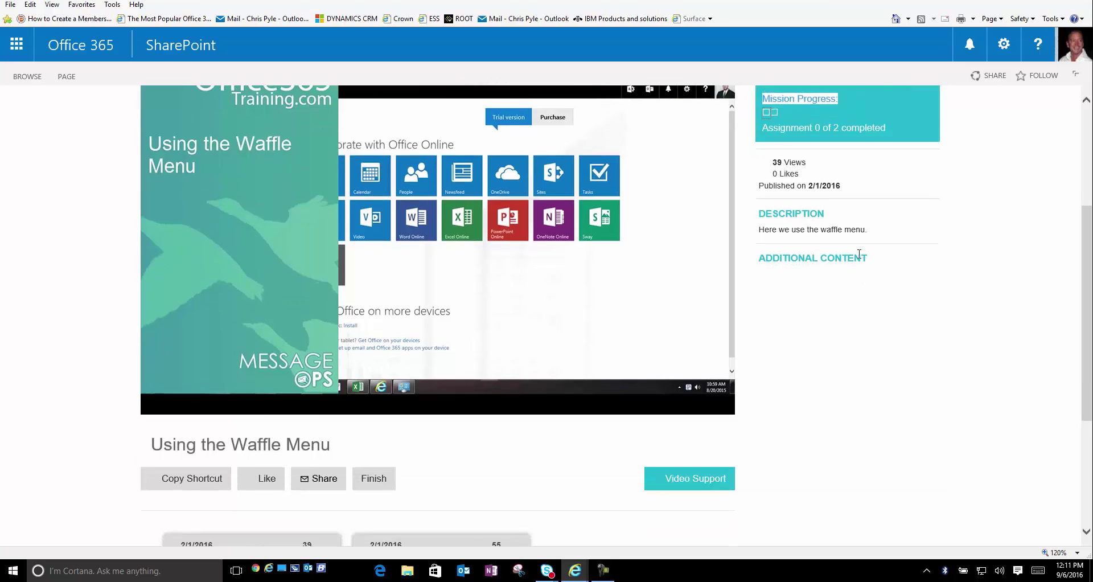
scroll(864, 274, down, 2)
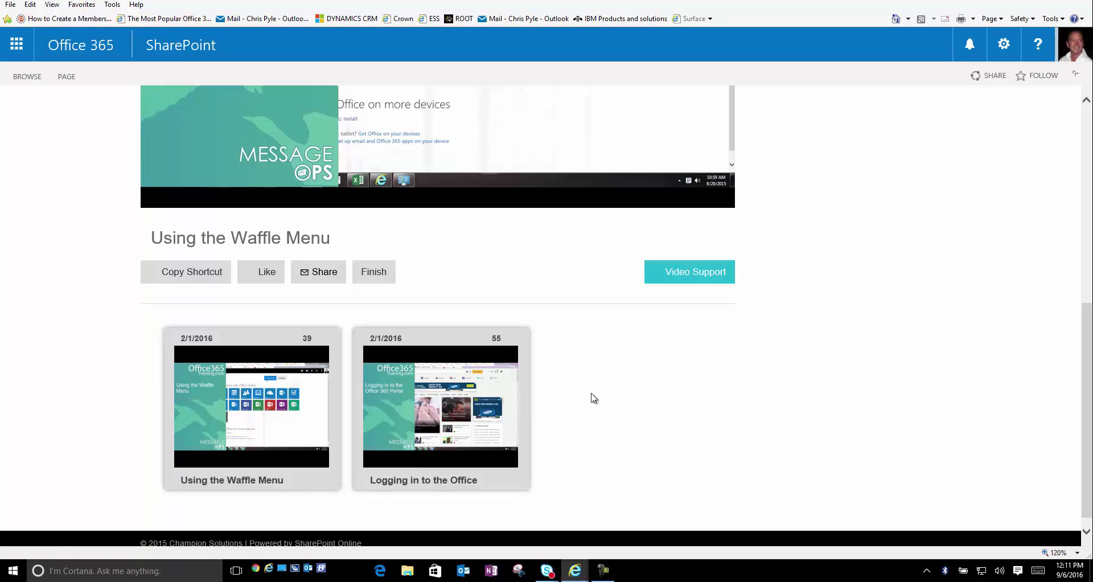
- View the Using the Waffle Menu video in full screen and return it to the mission page
scroll(592, 399, up, 2)
scroll(593, 397, up, 3)
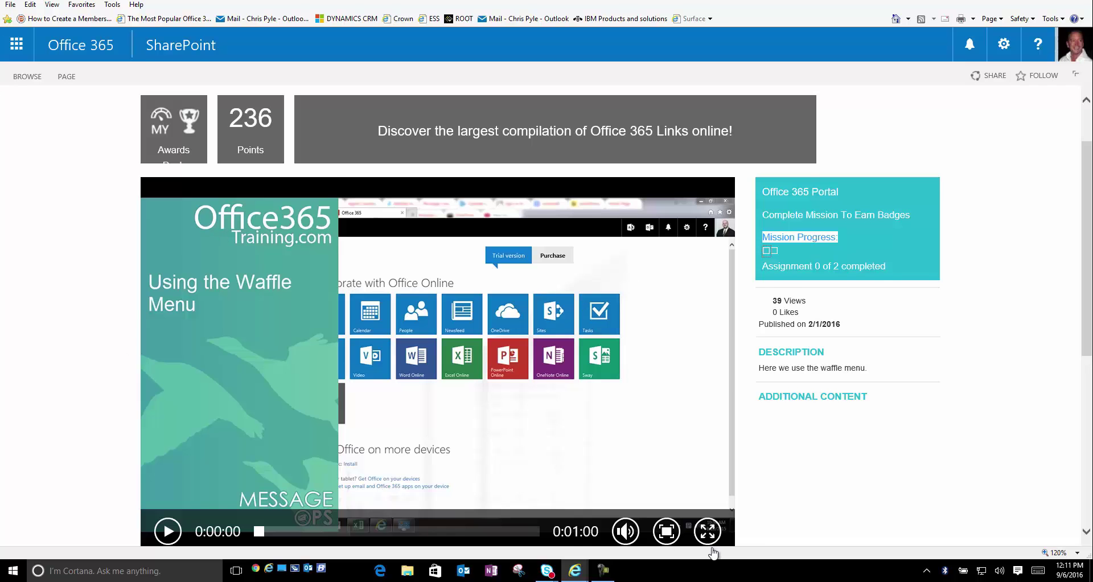
click(708, 531)
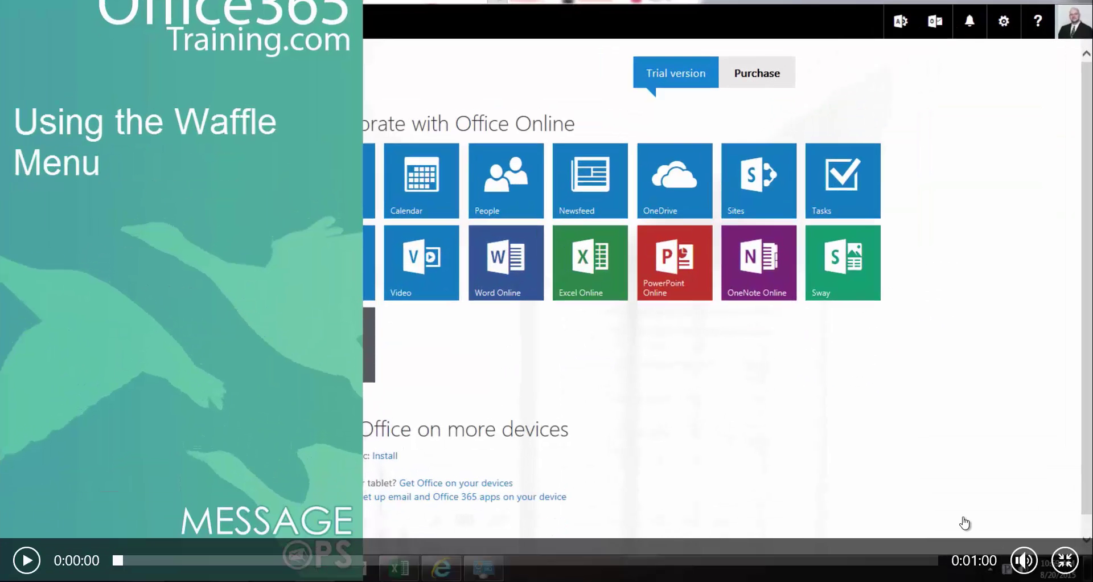
click(1068, 560)
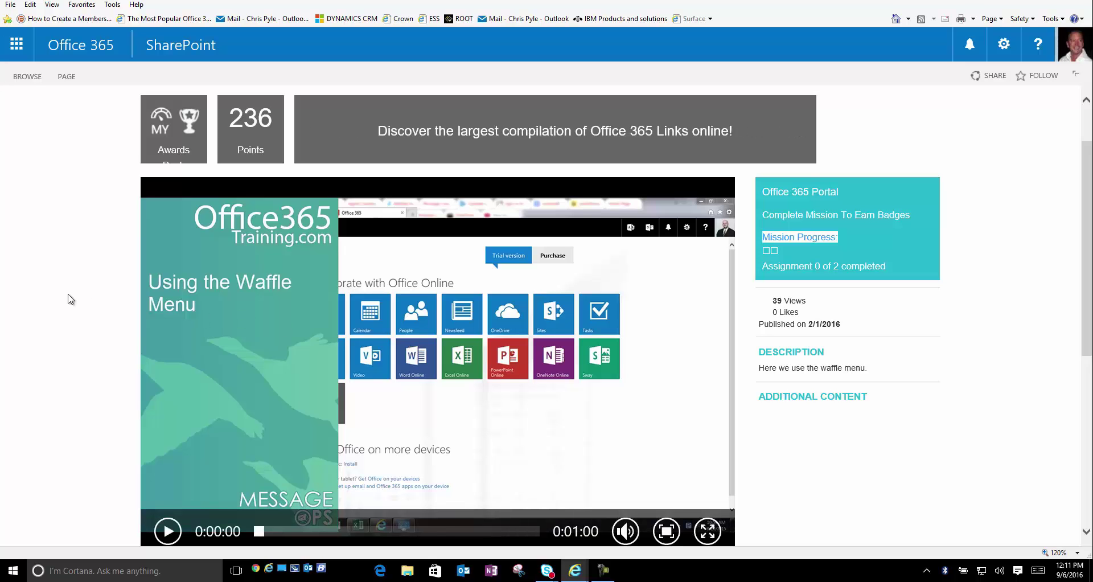
- Play the Using the Waffle Menu video within the page and pause it about 10 seconds in
scroll(68, 299, down, 1)
scroll(67, 299, up, 1)
scroll(68, 299, down, 1)
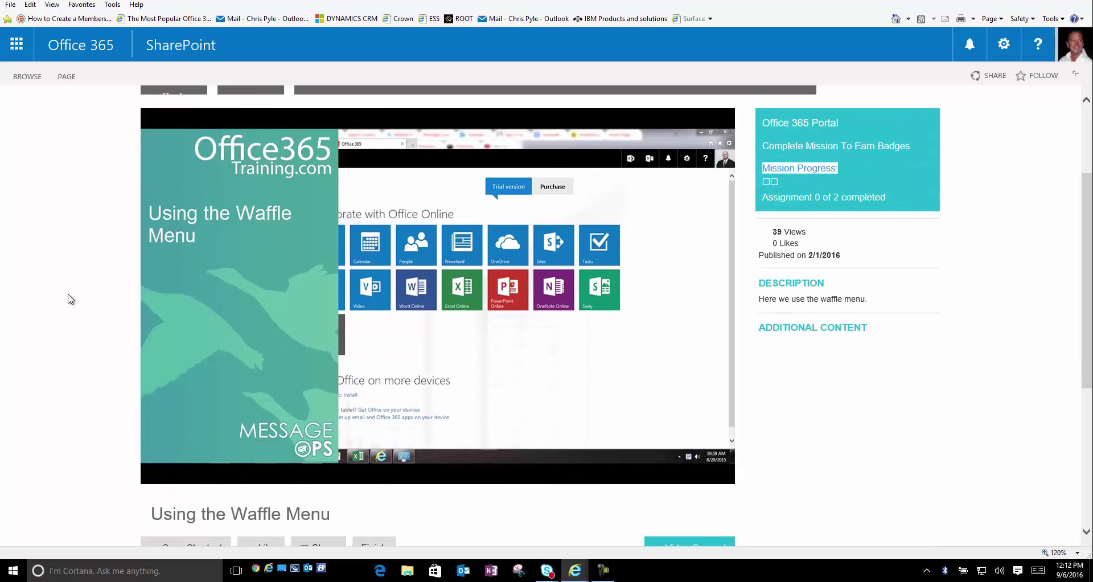
scroll(68, 299, down, 1)
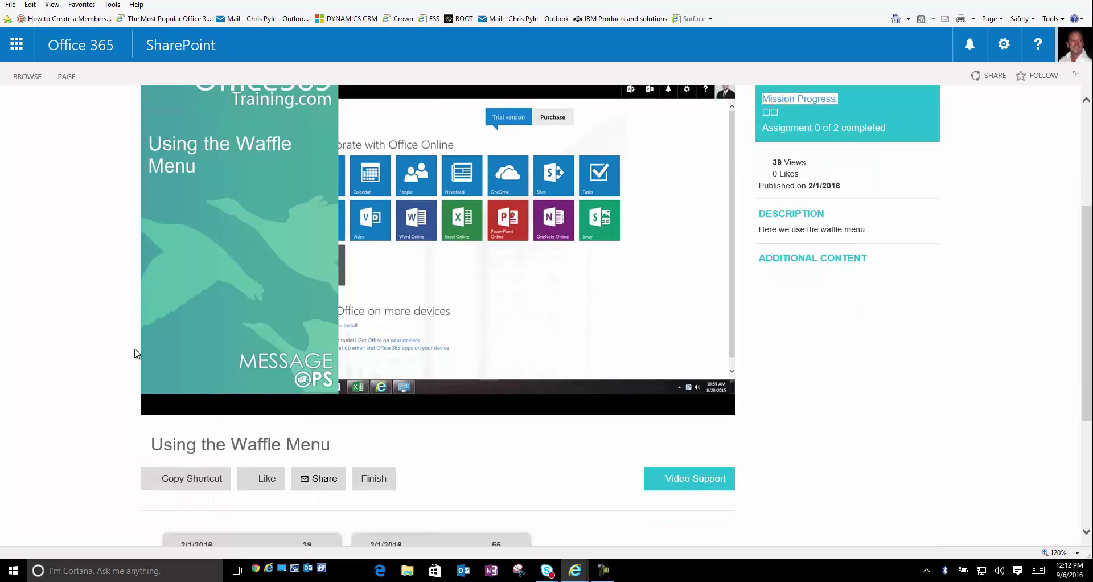
click(166, 392)
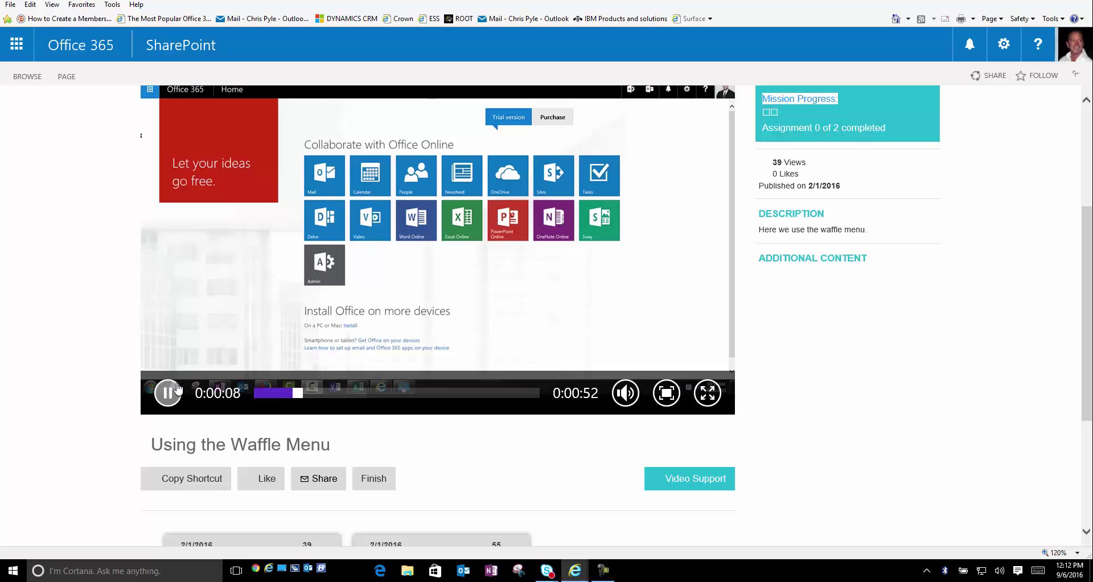
click(177, 390)
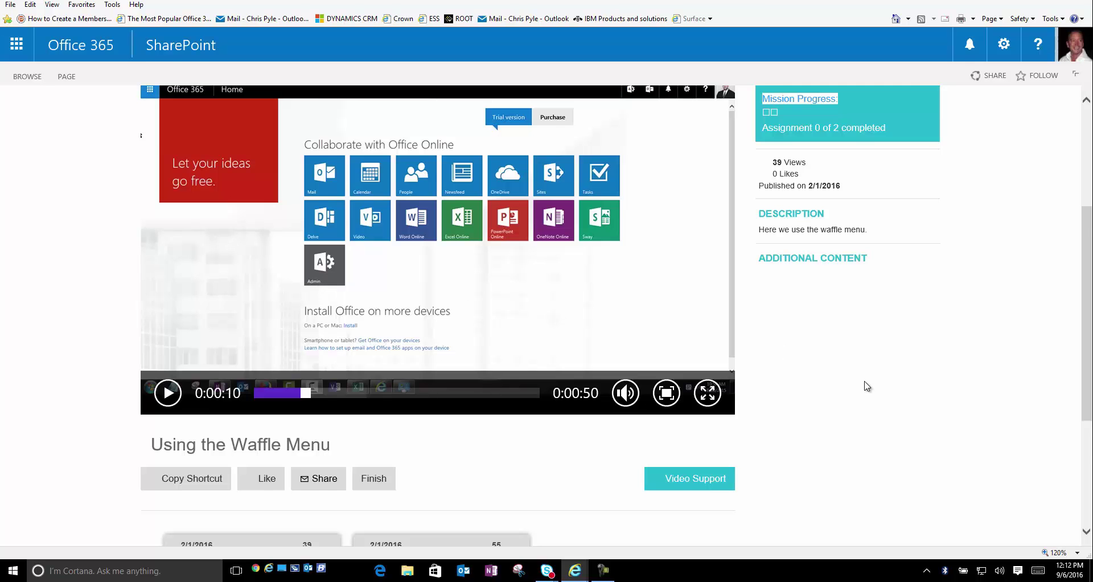
scroll(868, 386, down, 2)
scroll(869, 388, up, 2)
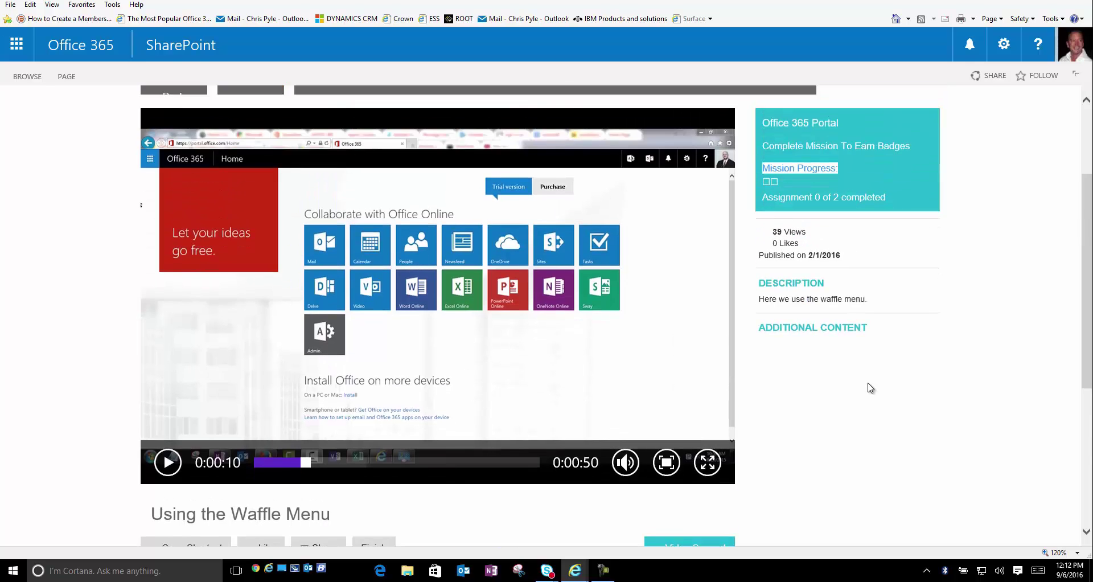
- Finish the Using the Waffle Menu assignment by answering its question with The App Launcher and submitting it
scroll(869, 387, down, 2)
click(375, 410)
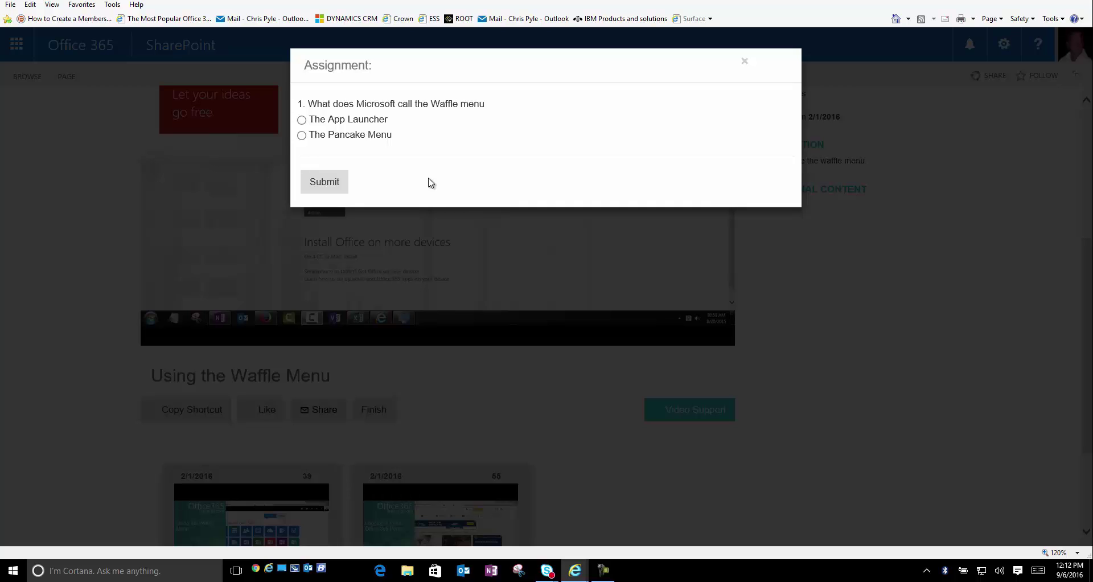
click(302, 119)
click(331, 185)
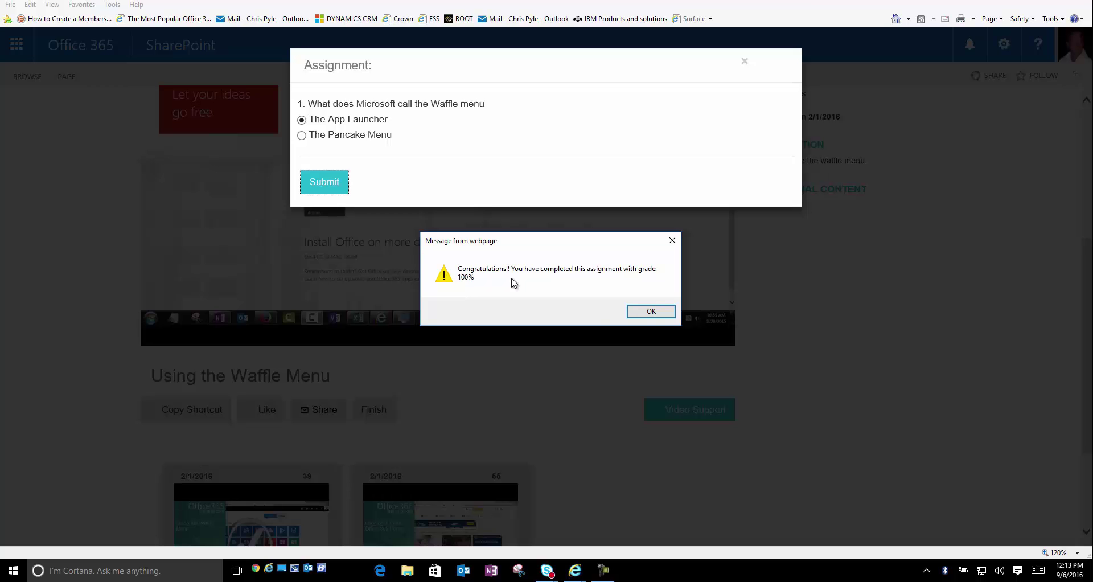
click(651, 312)
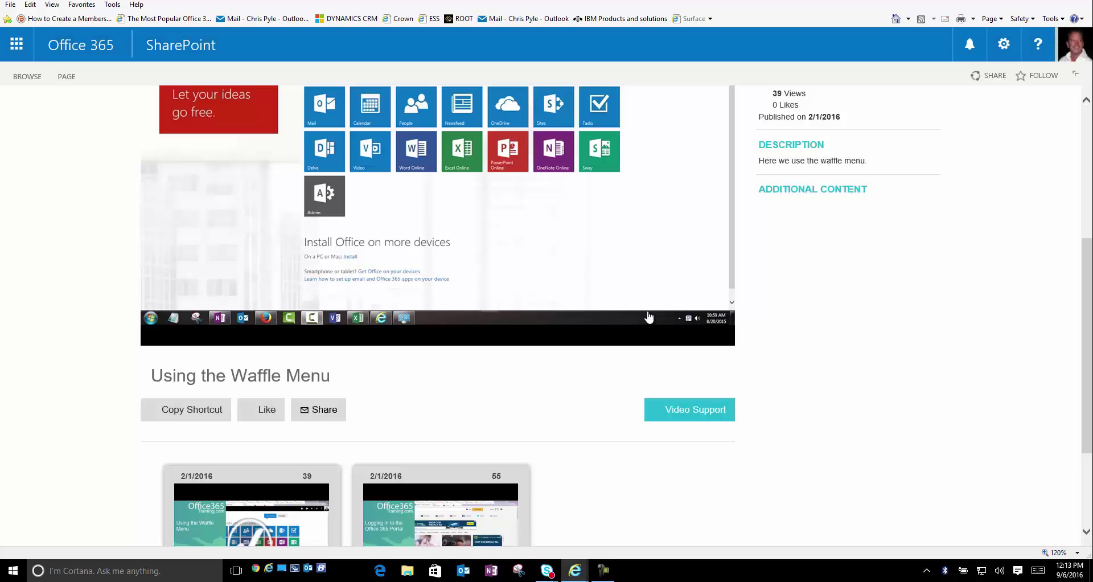
- Open the mission's Logging in to the Office 365 Portal video and play it
scroll(895, 369, down, 3)
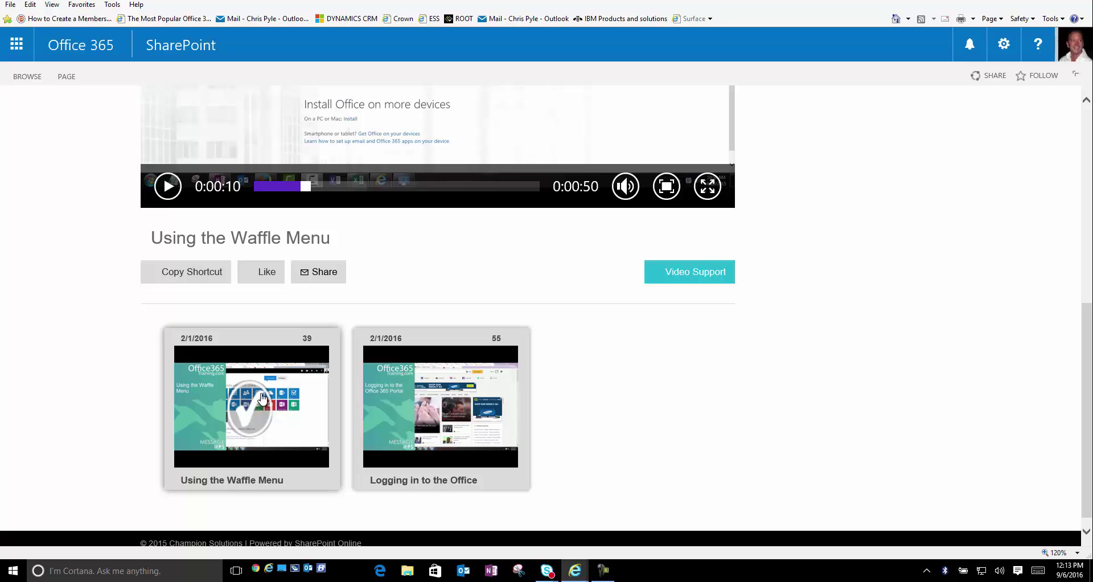
scroll(666, 387, down, 1)
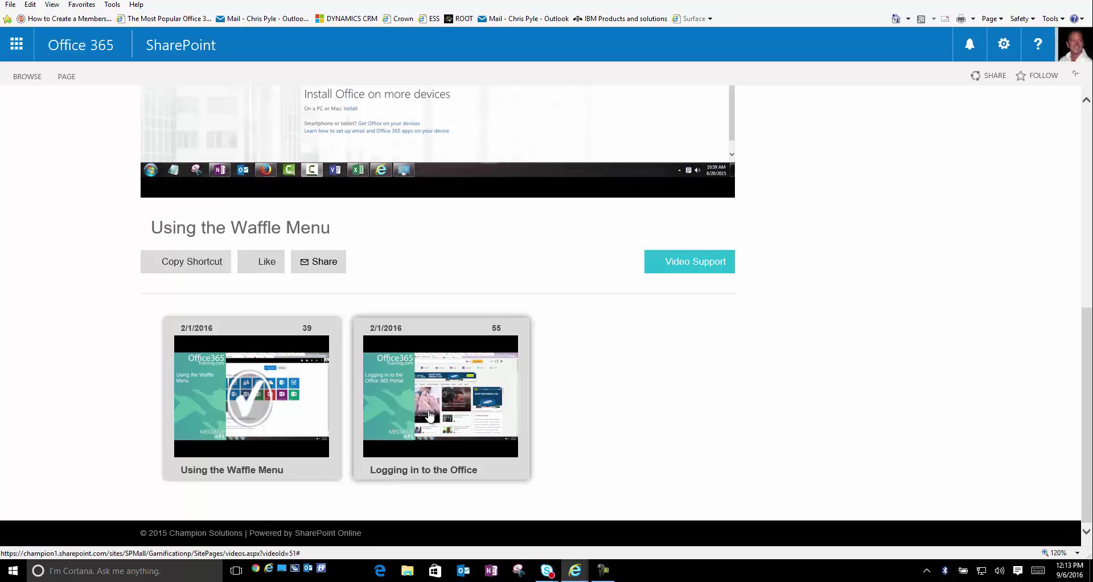
click(429, 419)
scroll(762, 396, up, 5)
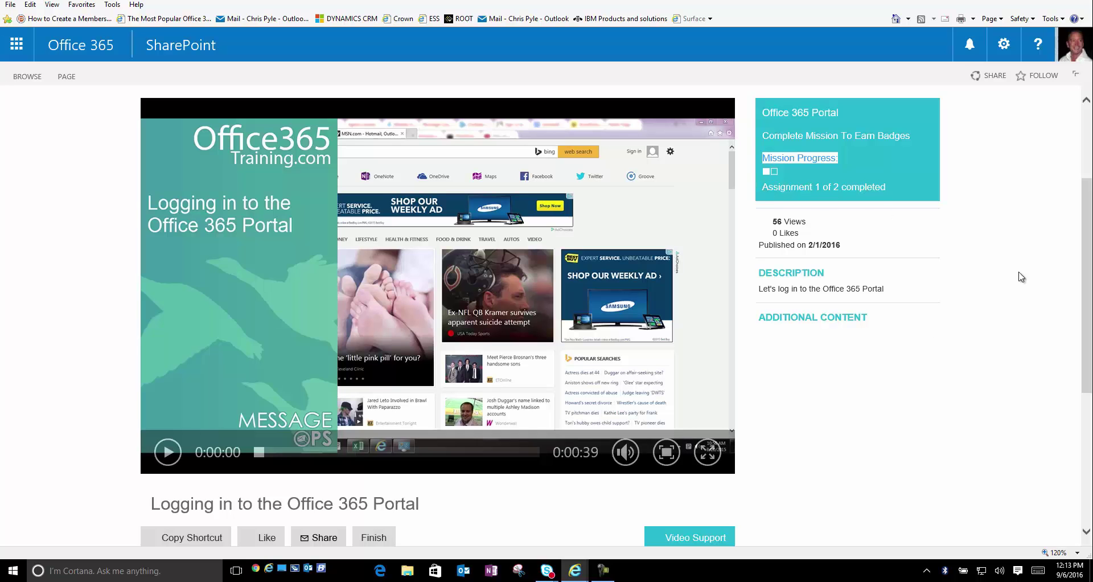
click(169, 452)
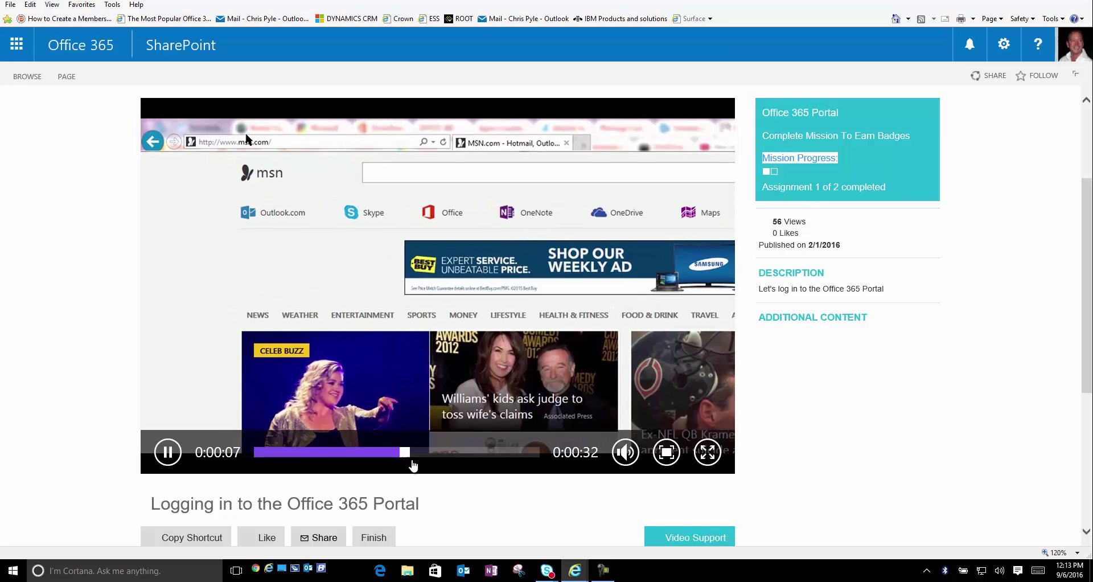
- Finish the Logging in to the Office 365 Portal assignment by answering true and yes, and submit it
scroll(456, 472, down, 1)
click(384, 470)
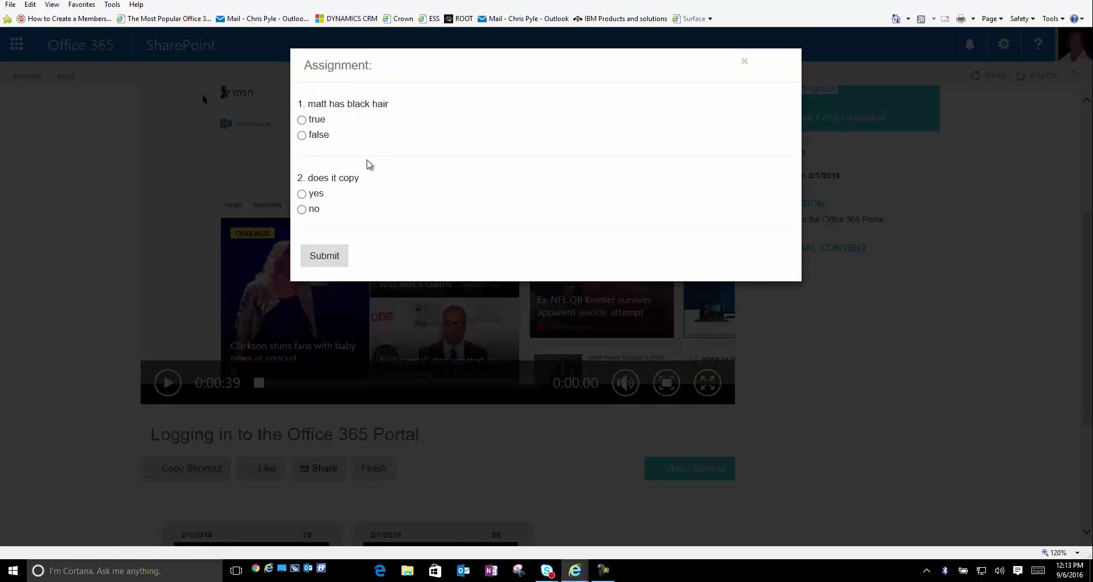
click(301, 120)
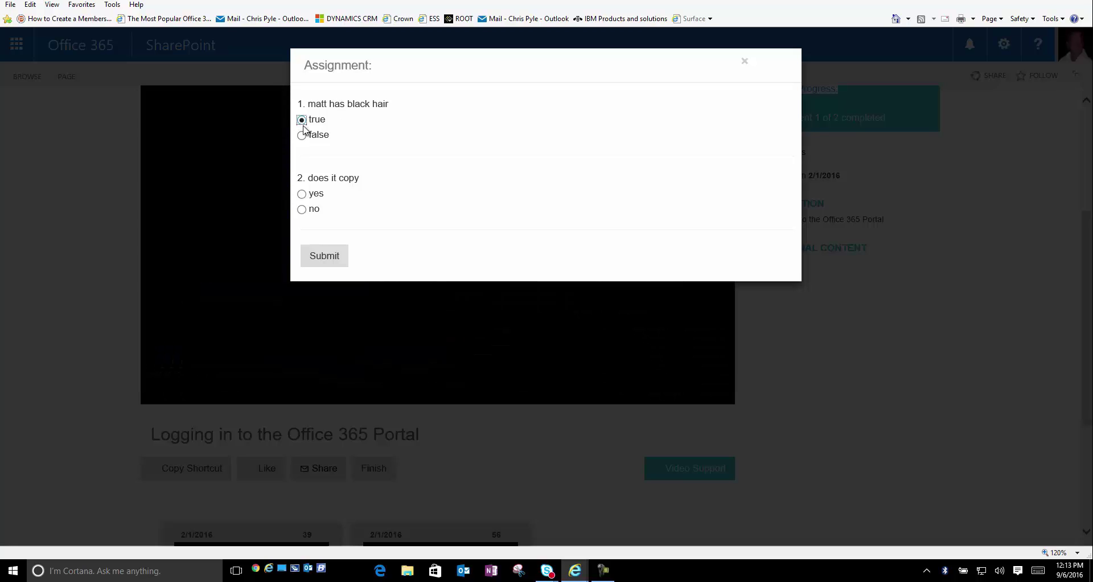
click(309, 194)
click(324, 261)
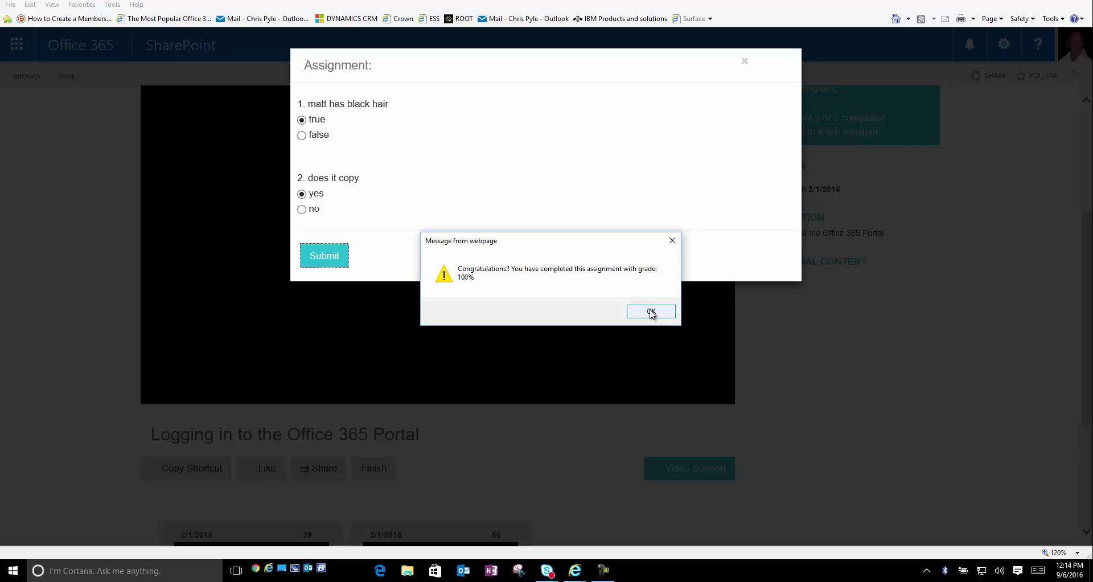
click(650, 312)
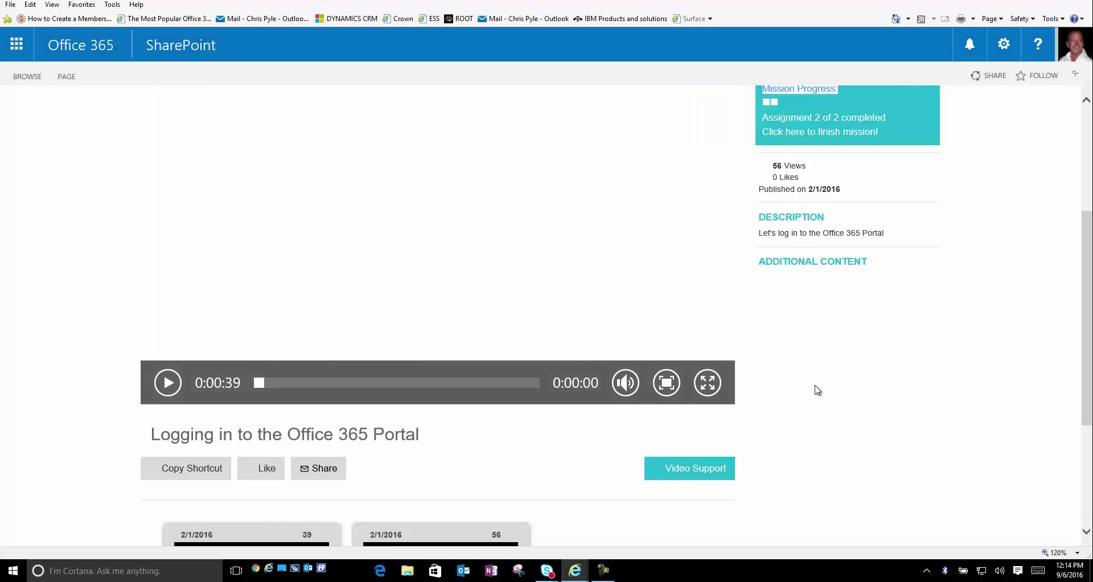
- Finish the Office 365 Portal mission, confirming that all its content has been read and understood, and dismiss the congratulations message
scroll(873, 395, up, 1)
click(832, 200)
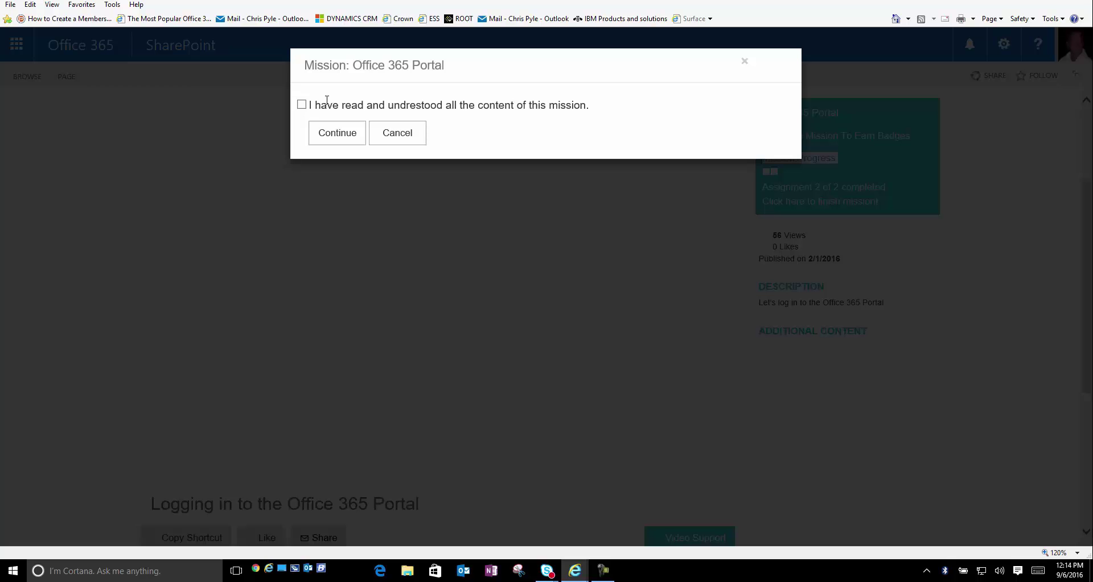
click(302, 104)
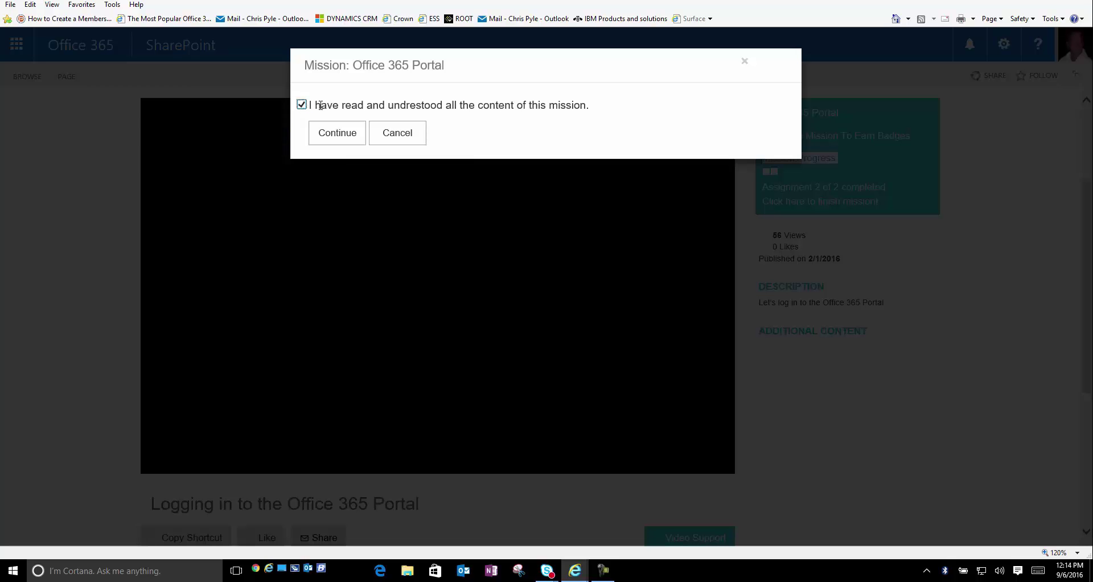
click(351, 139)
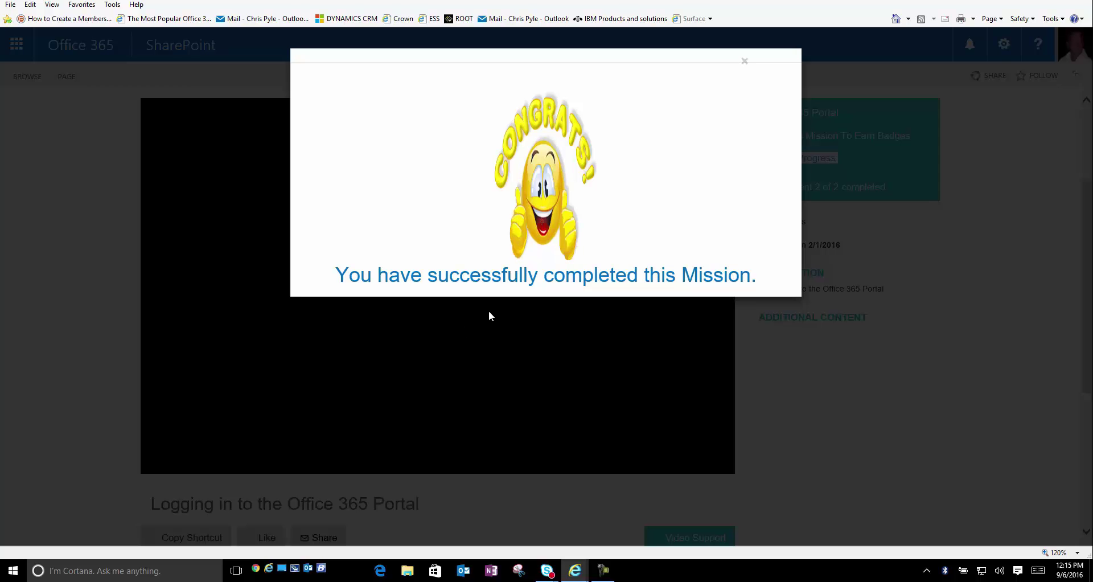
click(745, 62)
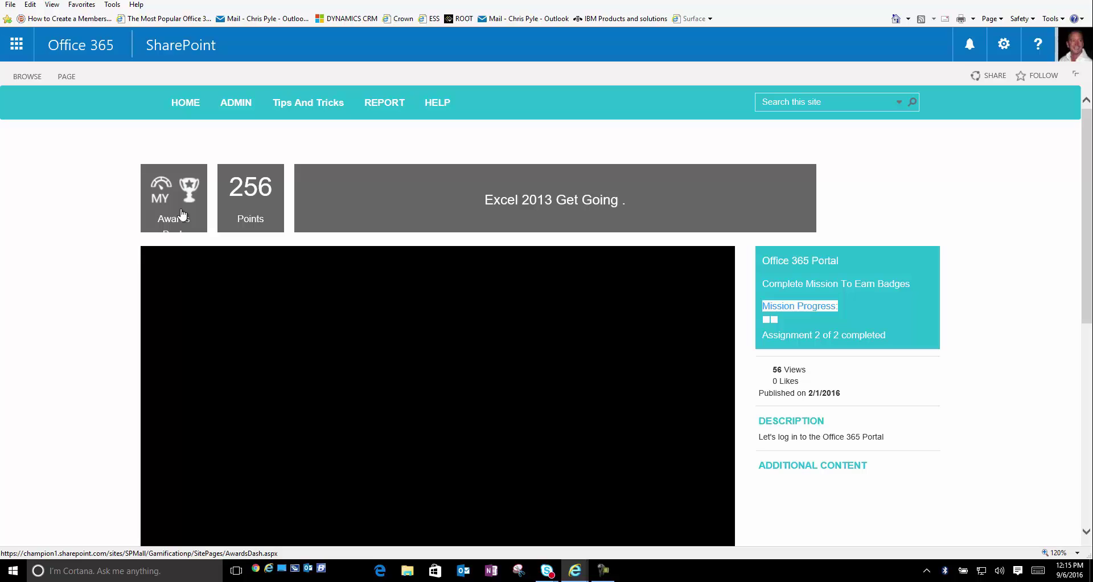
- Open the My Awards Dashboard and review the points, recent activity and current missions
click(182, 214)
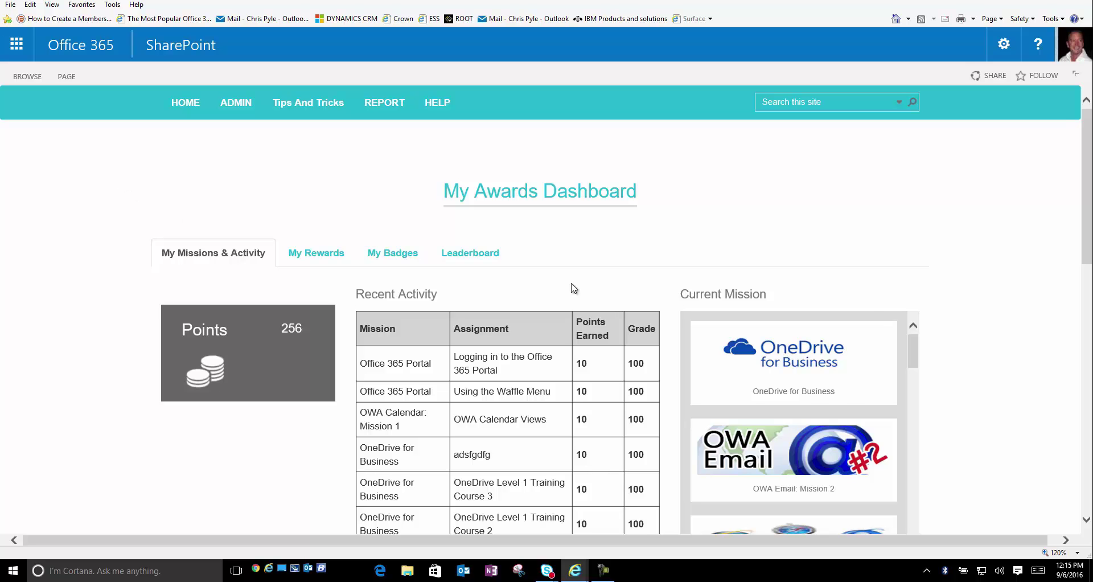
scroll(1050, 243, down, 2)
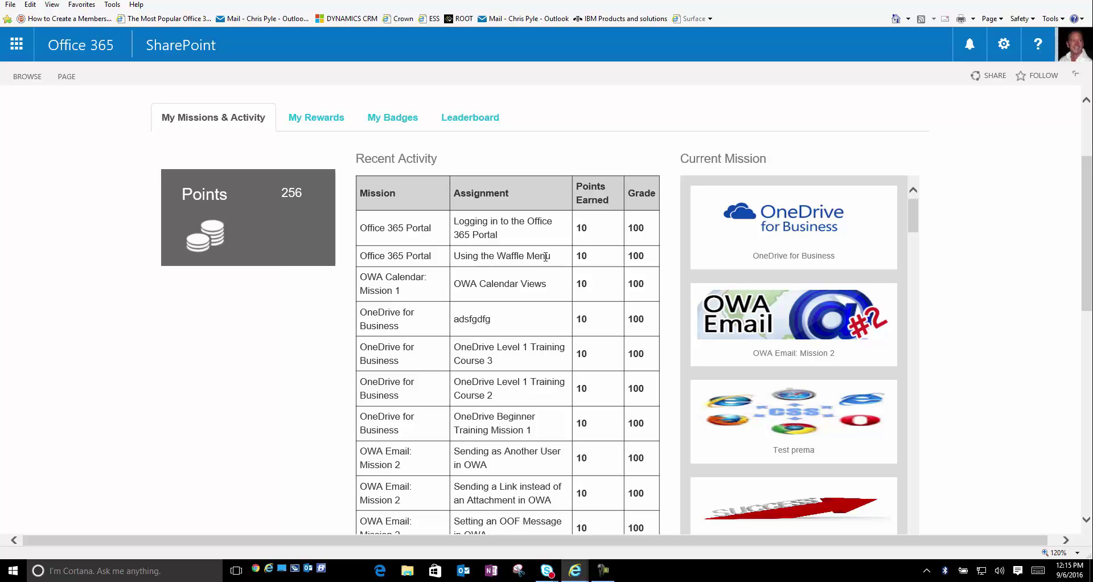
scroll(546, 256, down, 1)
scroll(478, 245, down, 4)
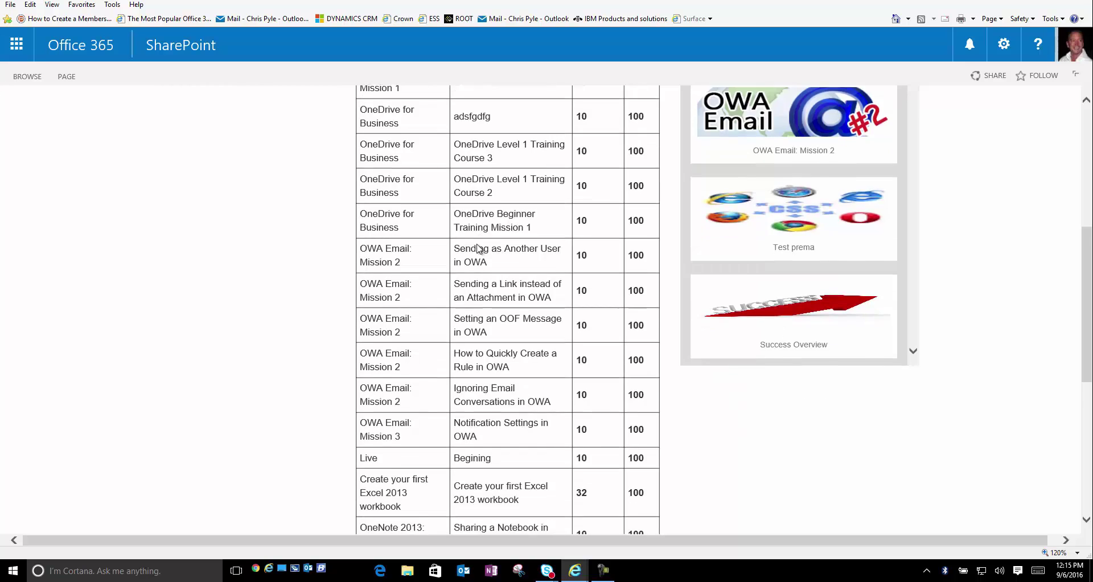
scroll(464, 327, down, 1)
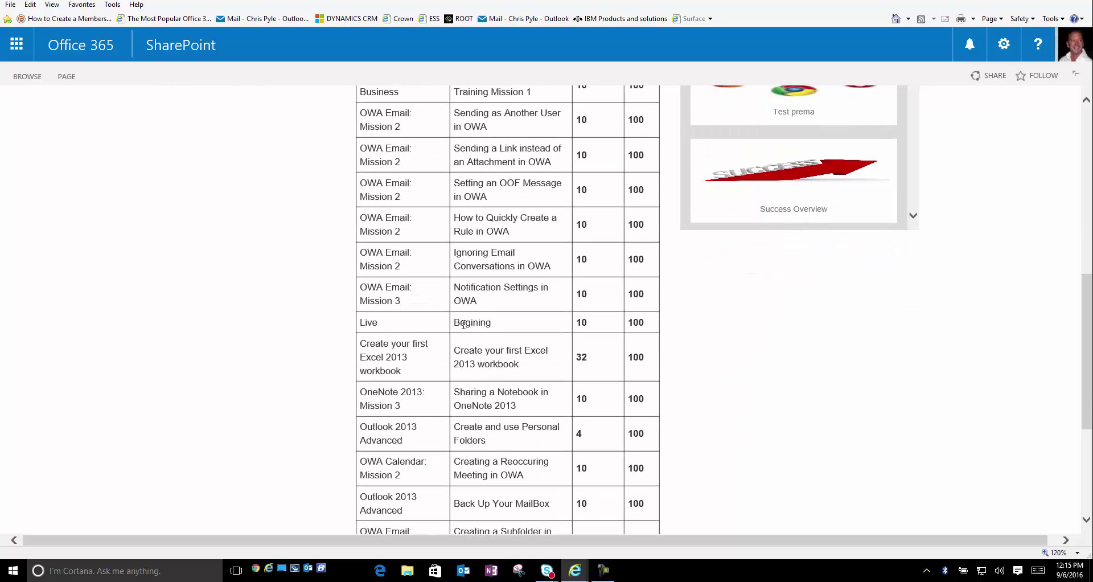
scroll(464, 324, down, 2)
scroll(464, 326, up, 6)
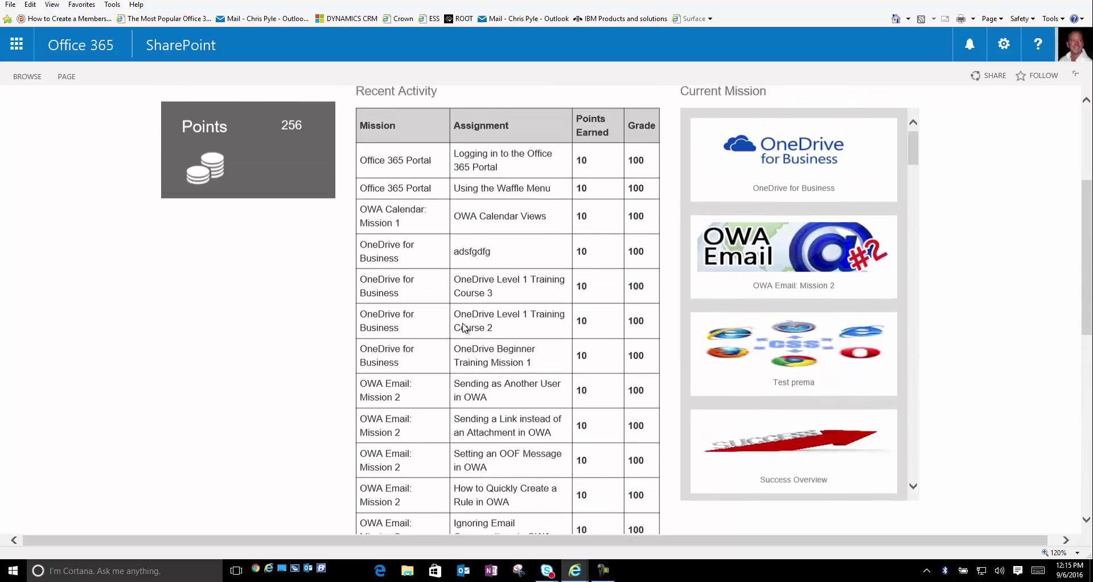
scroll(464, 327, up, 3)
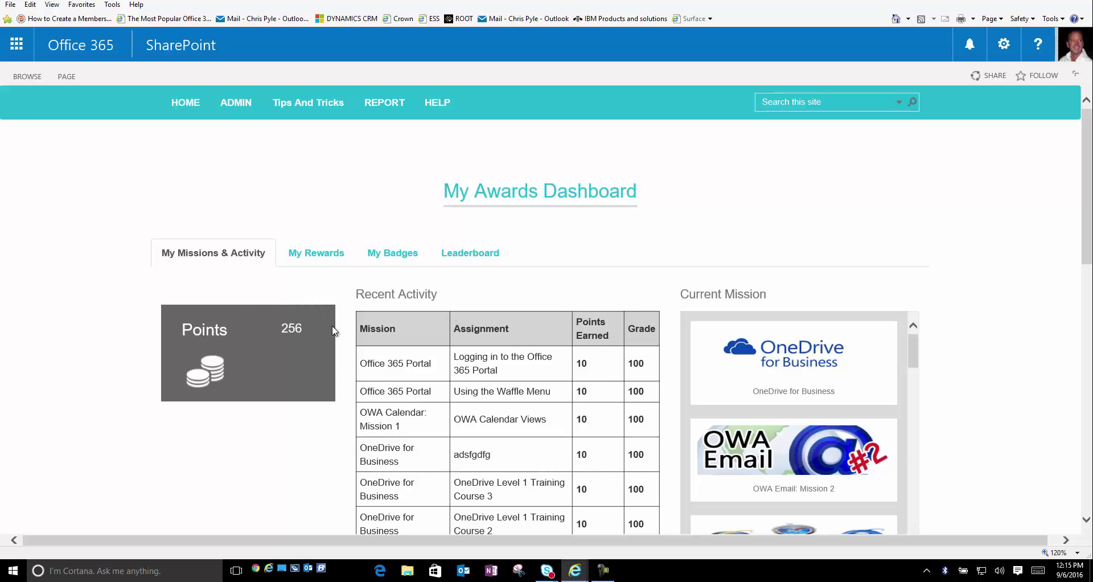
- Review the prize structure under My Rewards and the earned badges under My Badges
click(312, 259)
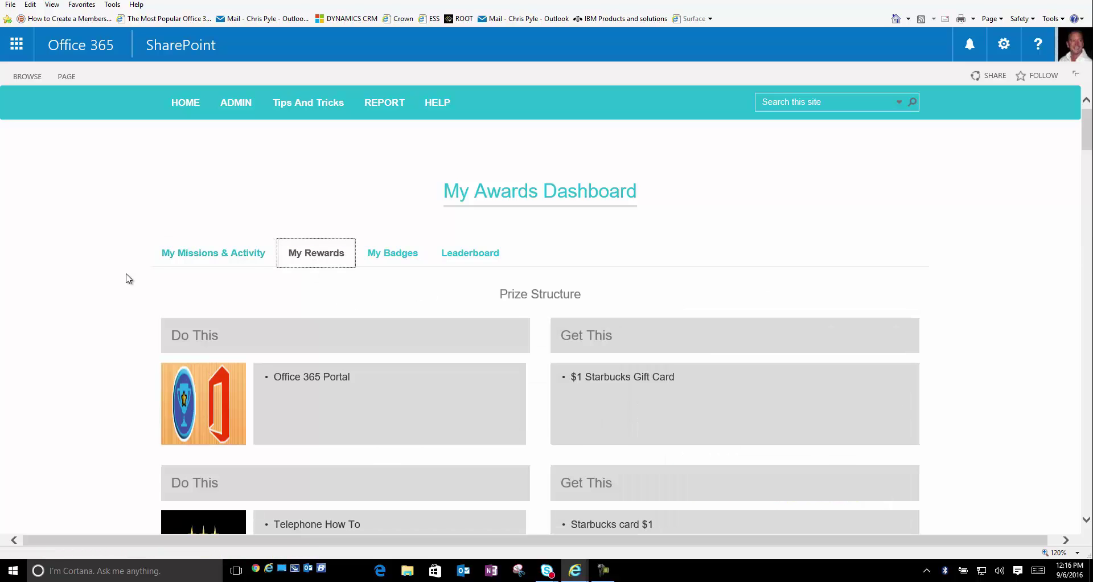
scroll(128, 278, down, 1)
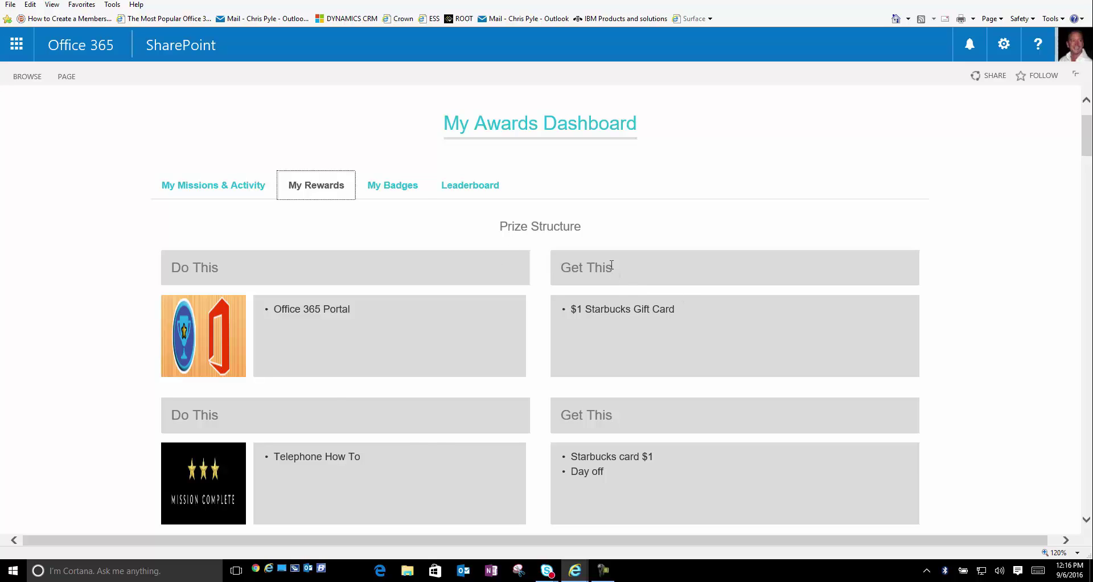
click(407, 187)
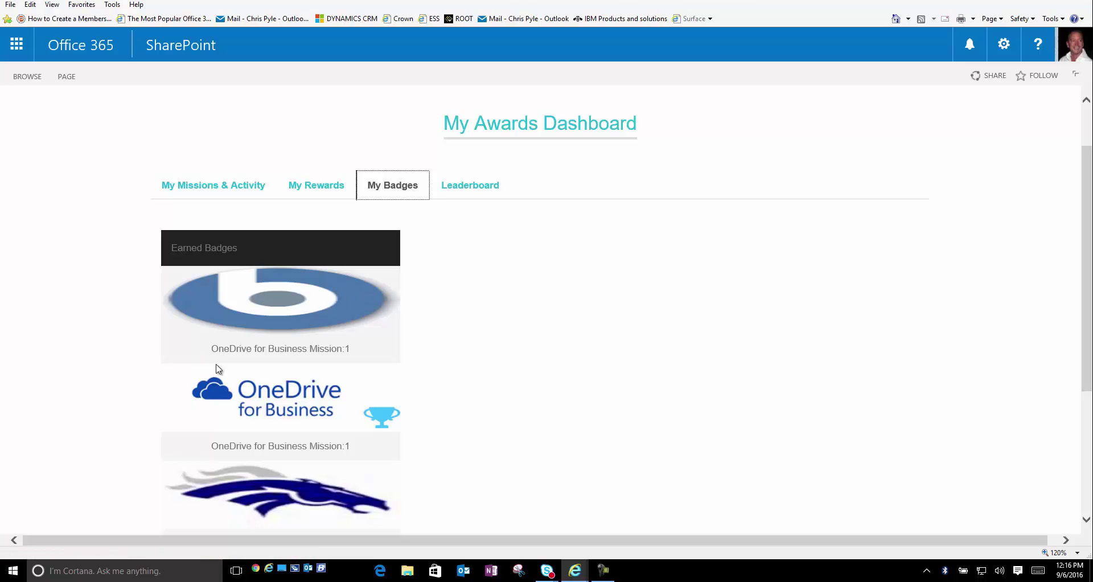
scroll(353, 356, down, 3)
scroll(231, 422, down, 1)
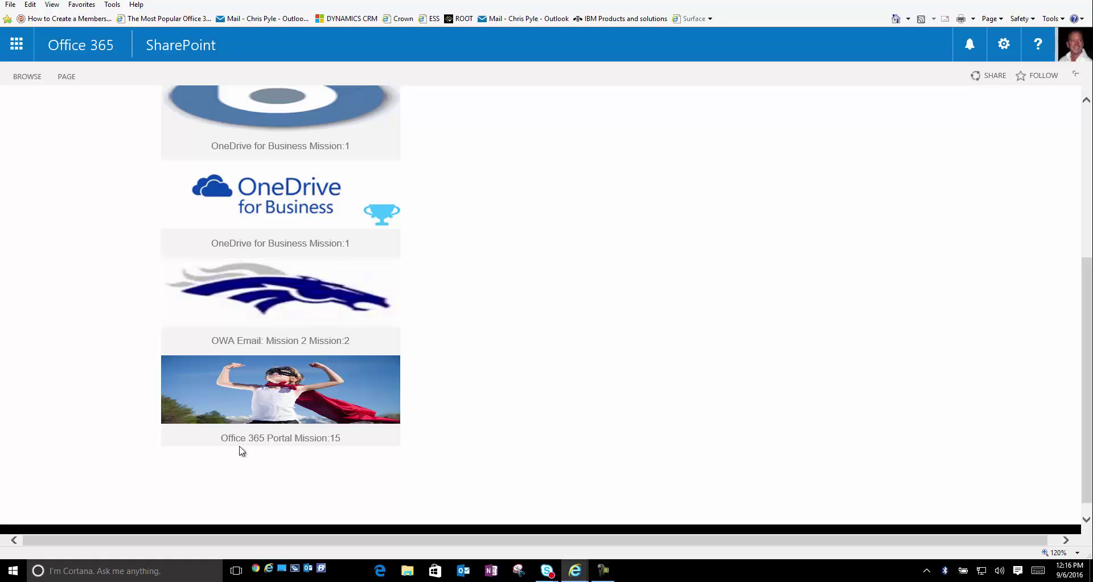
scroll(422, 437, up, 4)
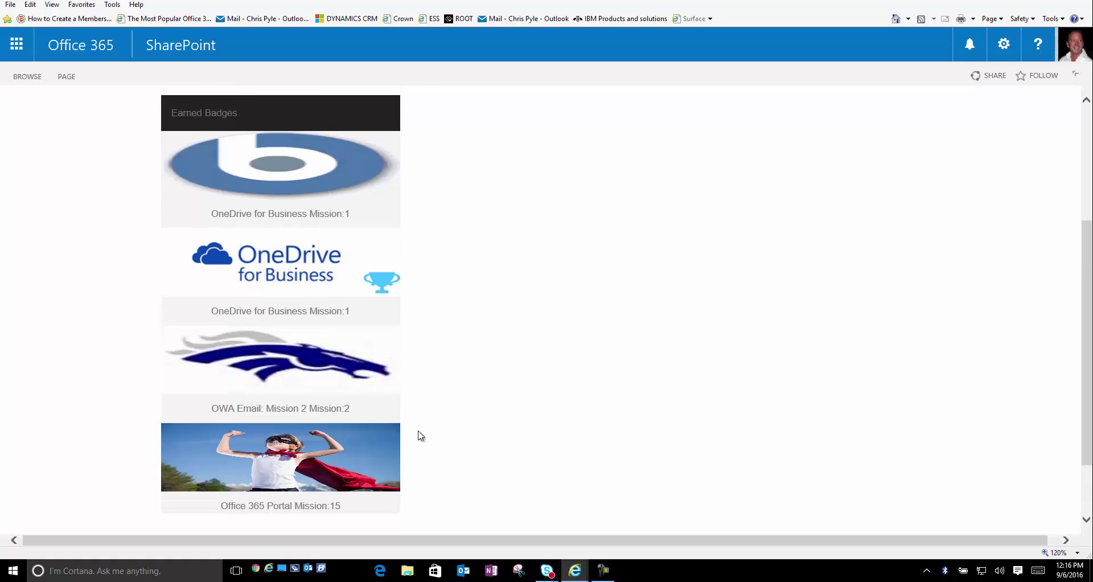
scroll(279, 289, down, 1)
scroll(274, 262, up, 1)
- Open the Leaderboard and look through its department and job role filter options
click(455, 193)
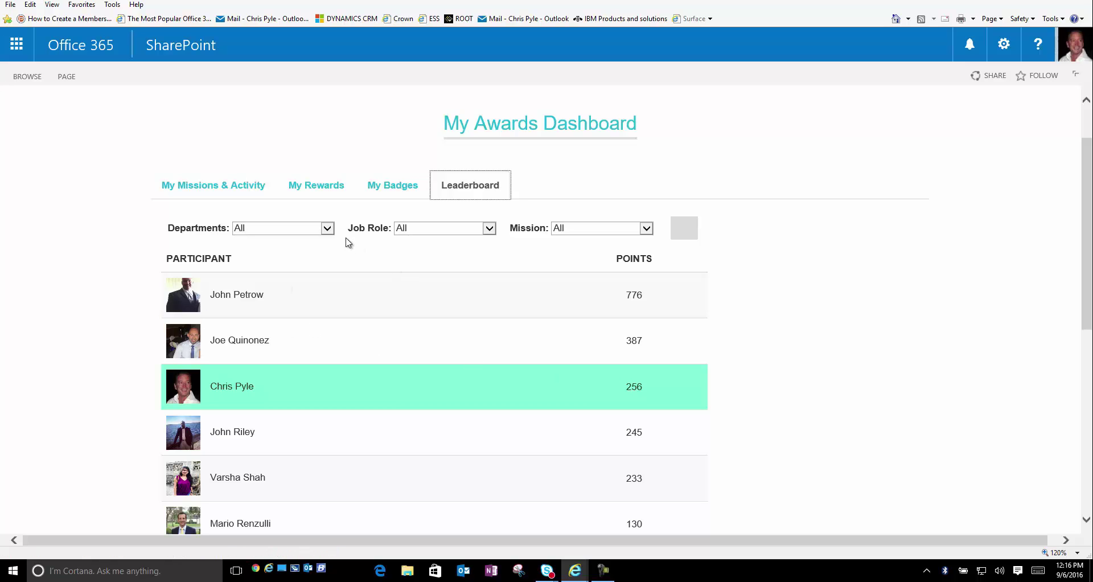
click(328, 229)
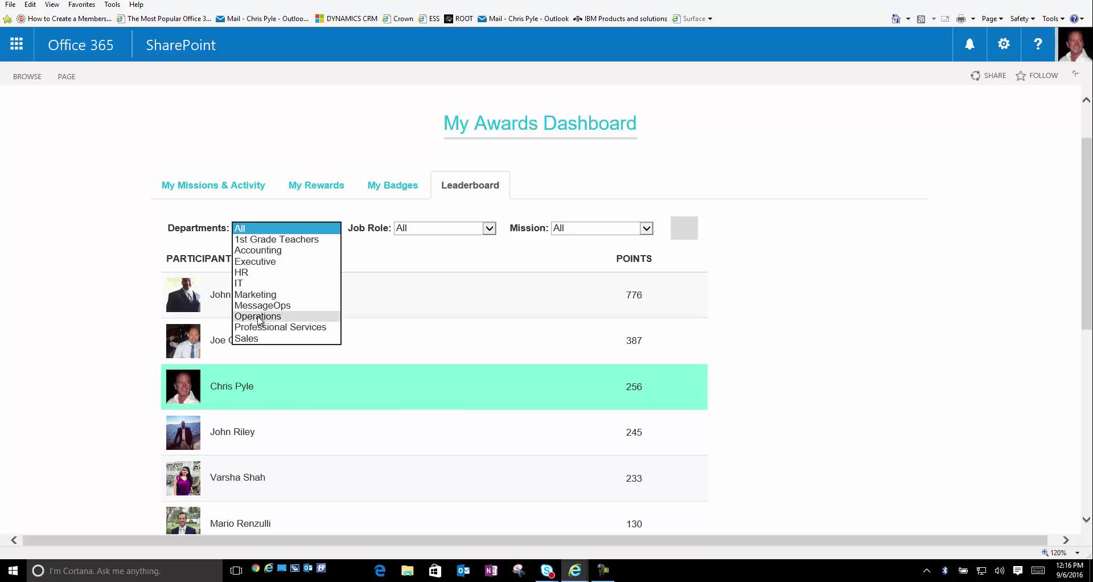
click(492, 235)
click(492, 232)
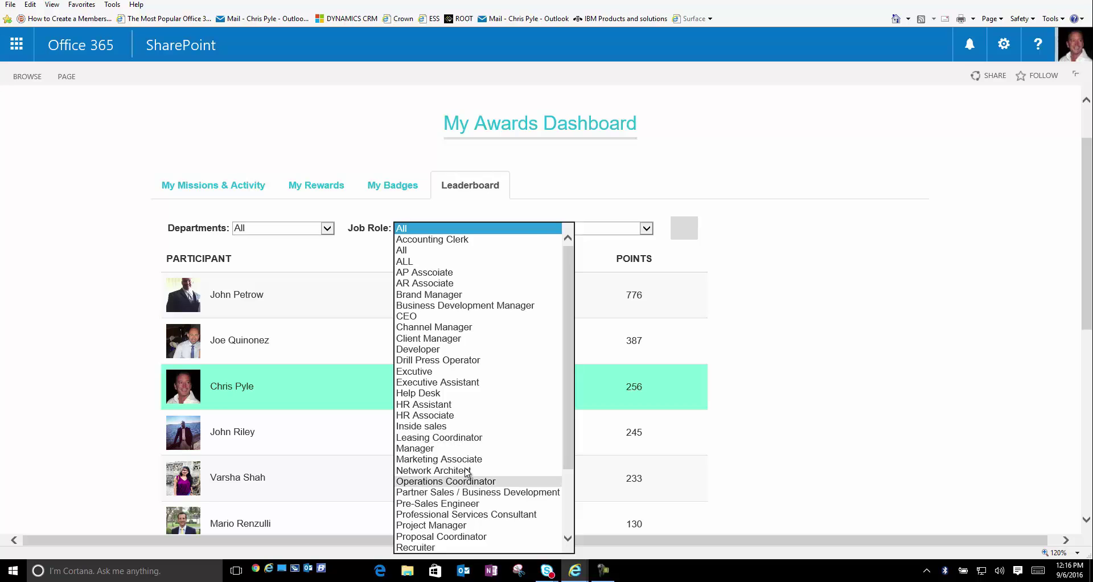
click(785, 235)
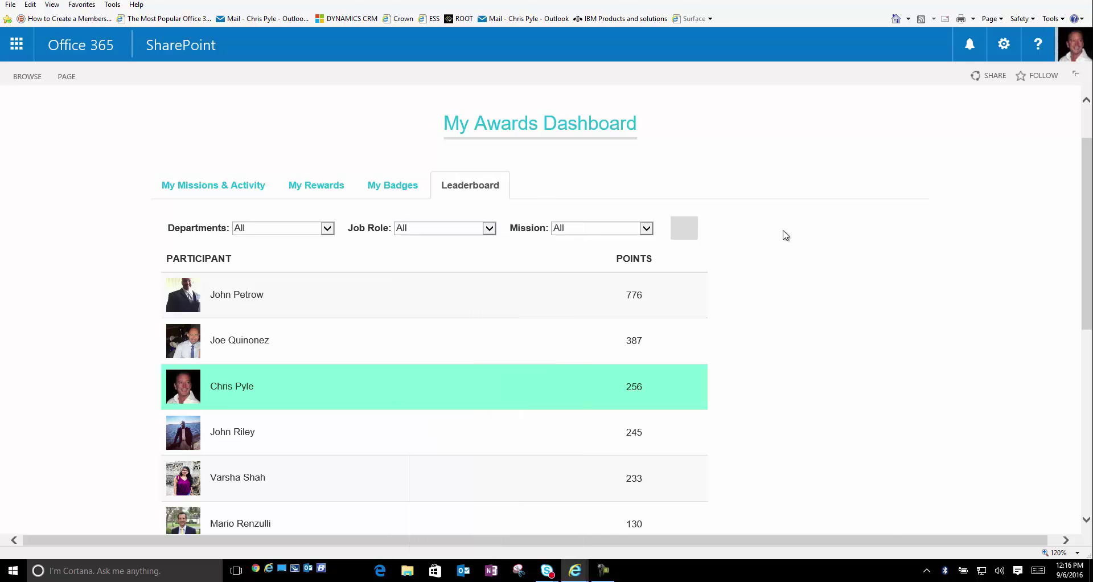
- Filter the Leaderboard by the How To use the copier mission
click(646, 230)
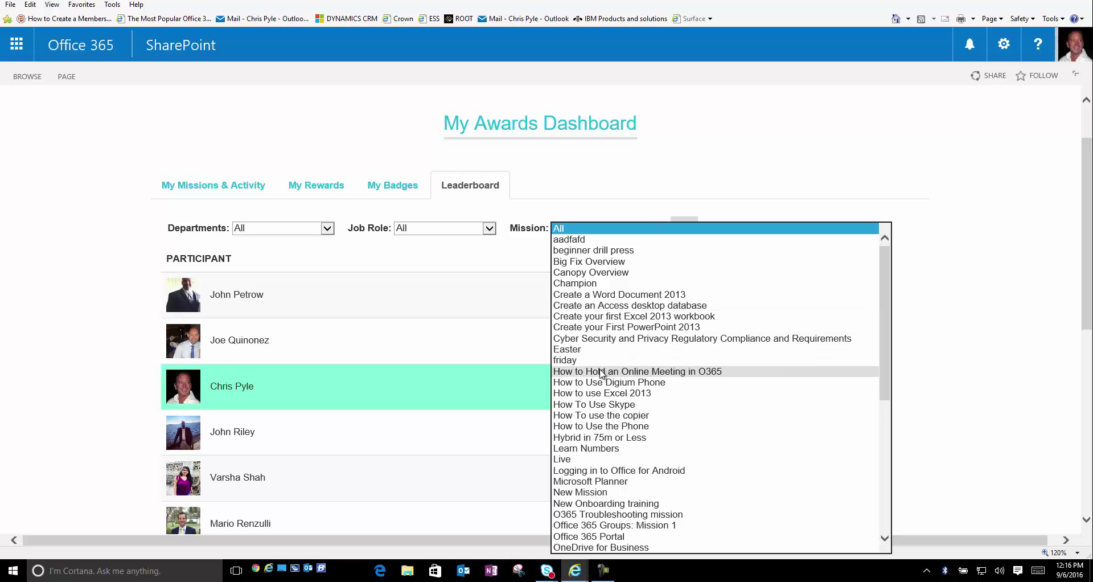
click(608, 415)
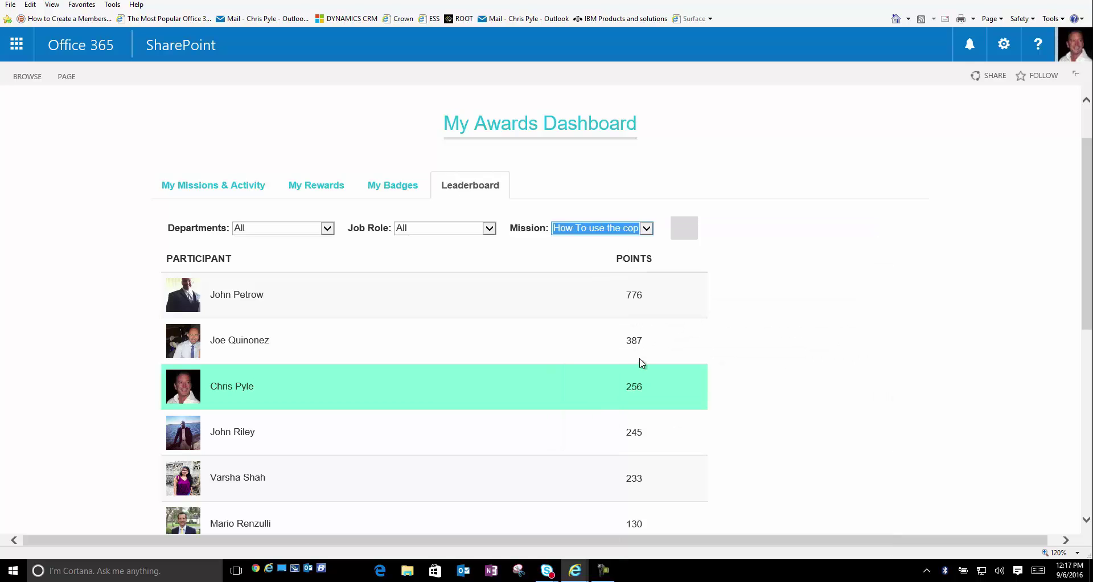
click(868, 240)
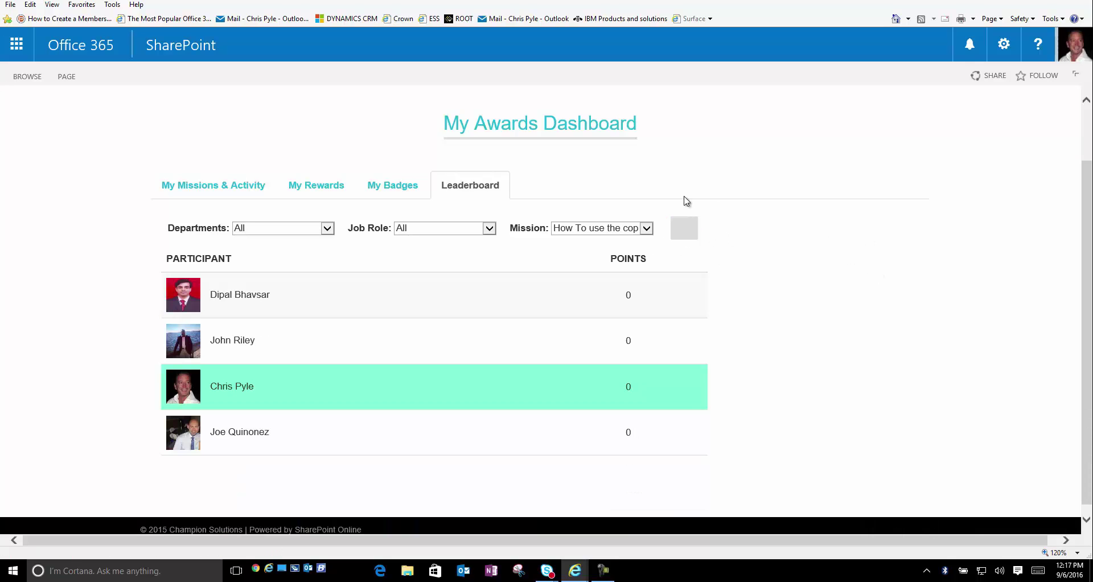
- Open the Report page of the learning site
scroll(455, 151, up, 2)
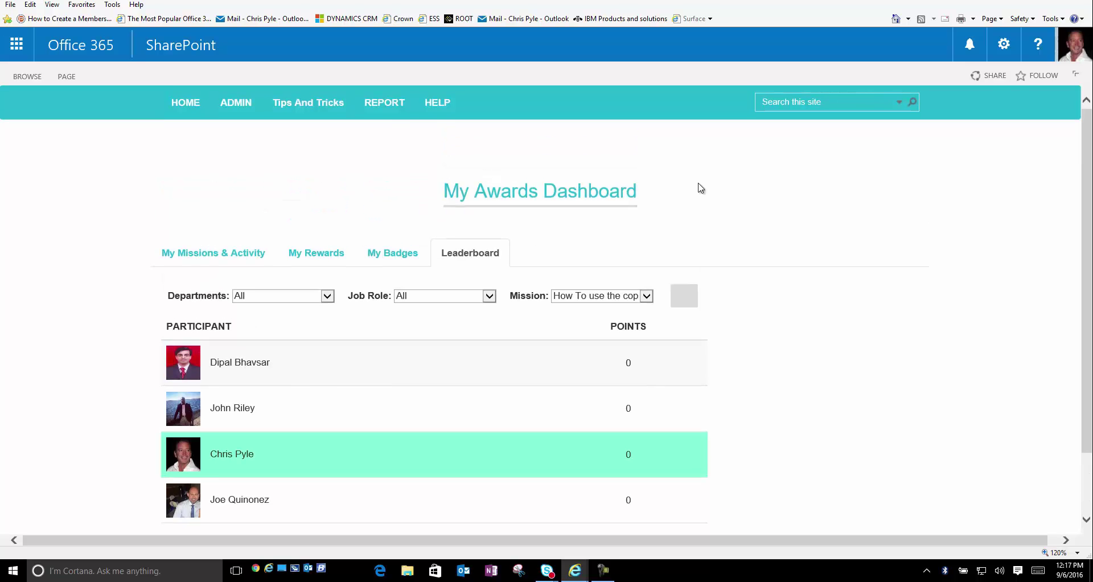
click(389, 113)
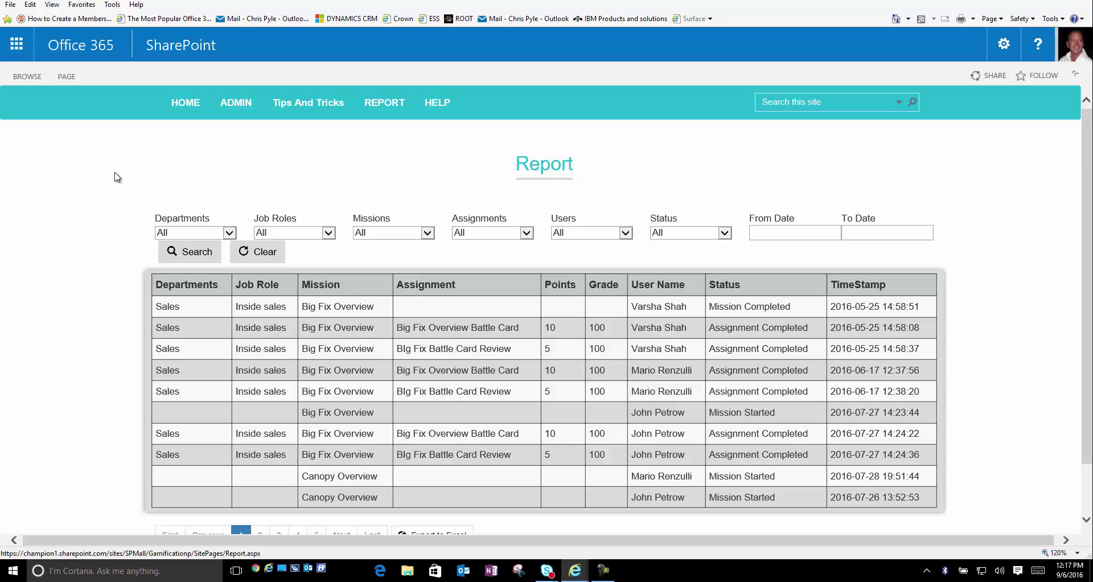
- Set the report filters to the Accounting department and the AP Asscoiate job role
click(196, 232)
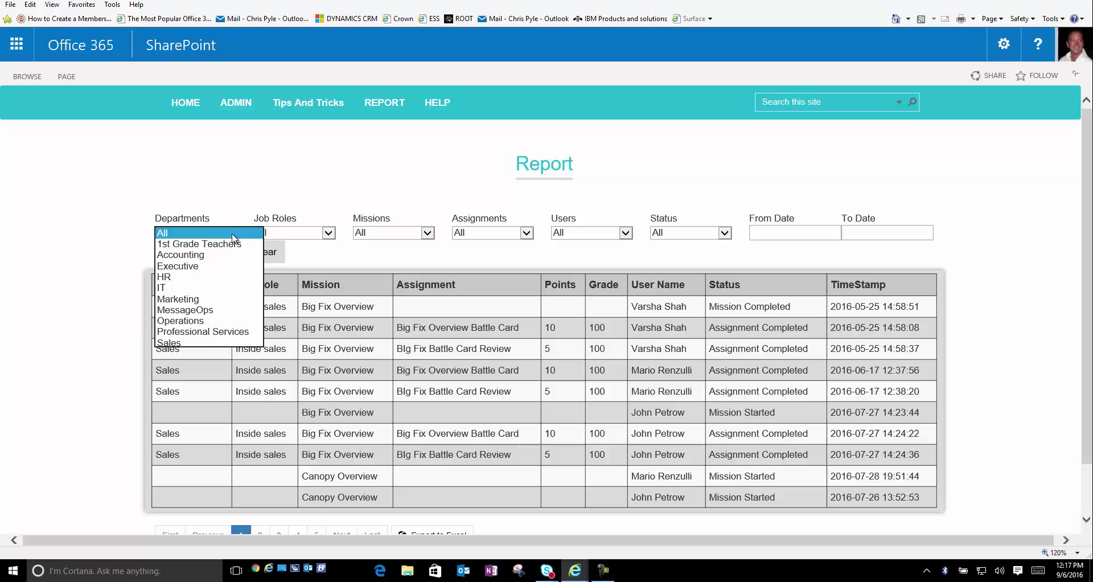
click(192, 256)
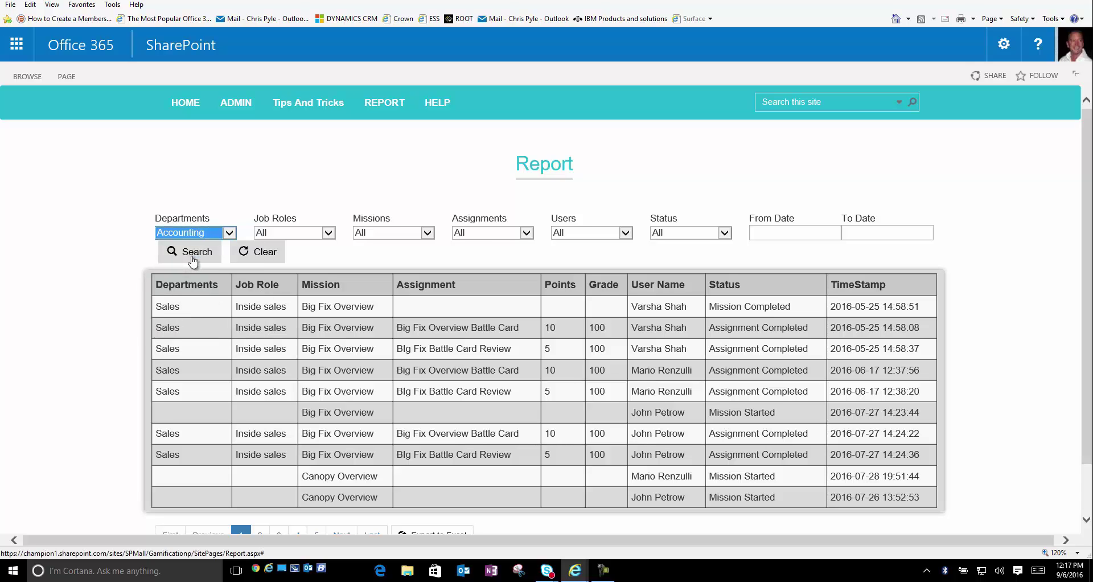
click(330, 233)
click(330, 244)
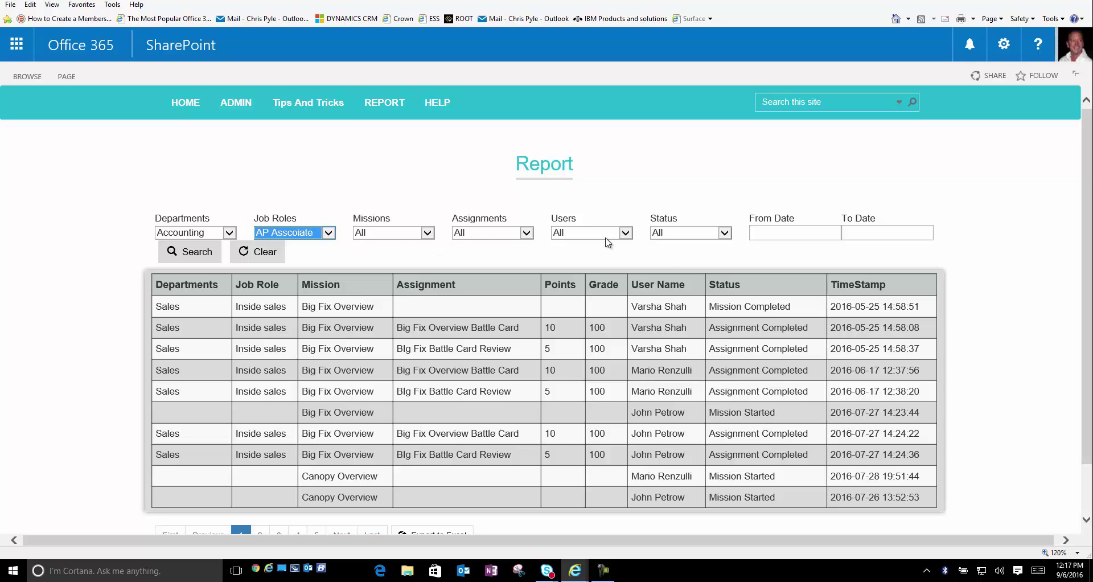
- Set the report's From Date to 2016-09-07 and look at the date pickers for both date filters
click(783, 234)
click(847, 324)
click(850, 233)
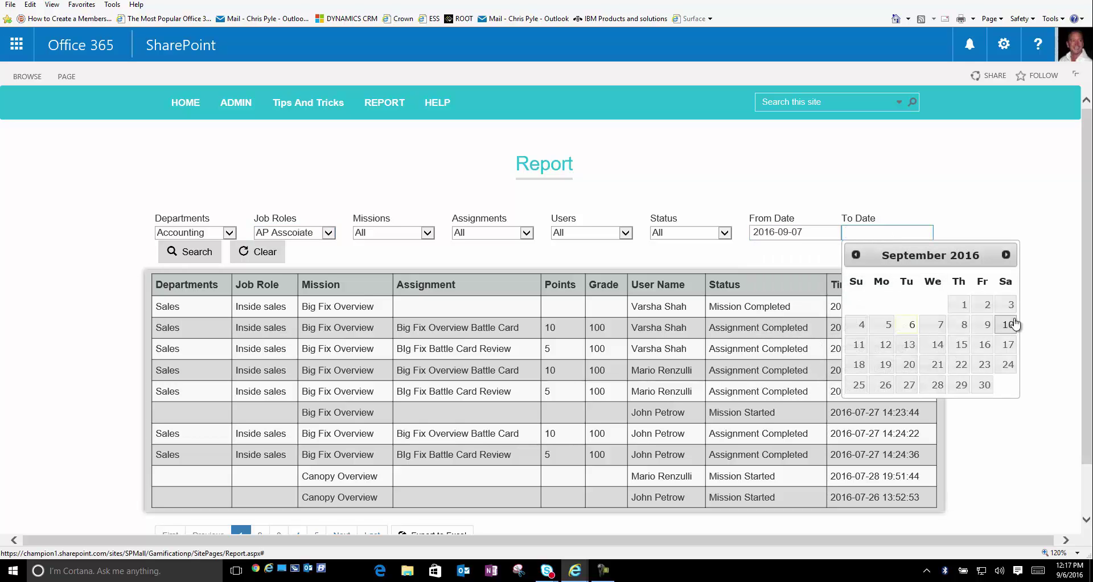
click(833, 196)
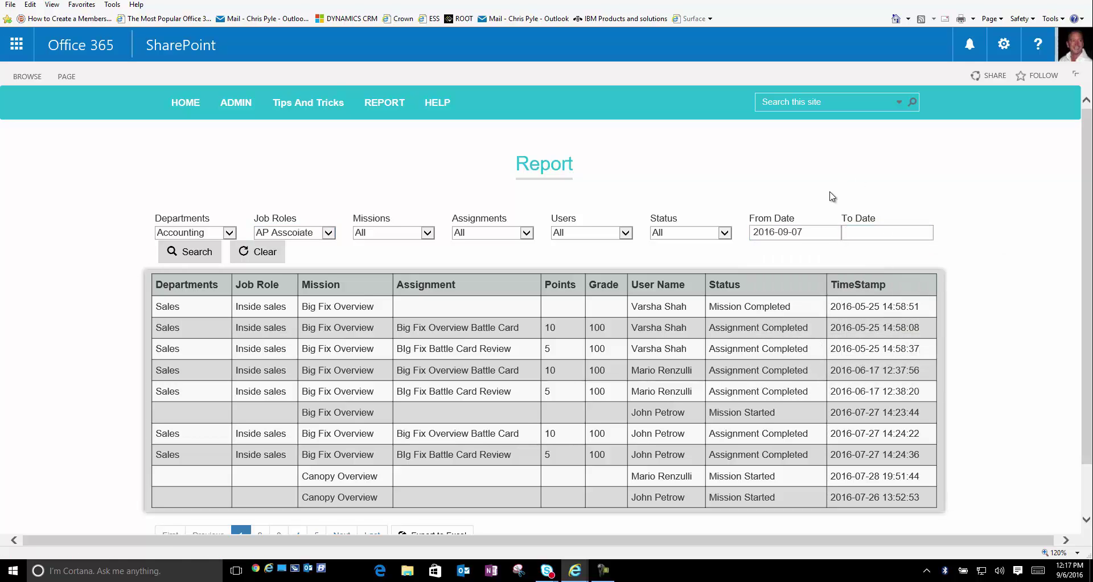
drag(777, 227, 758, 229)
drag(826, 227, 830, 237)
click(814, 234)
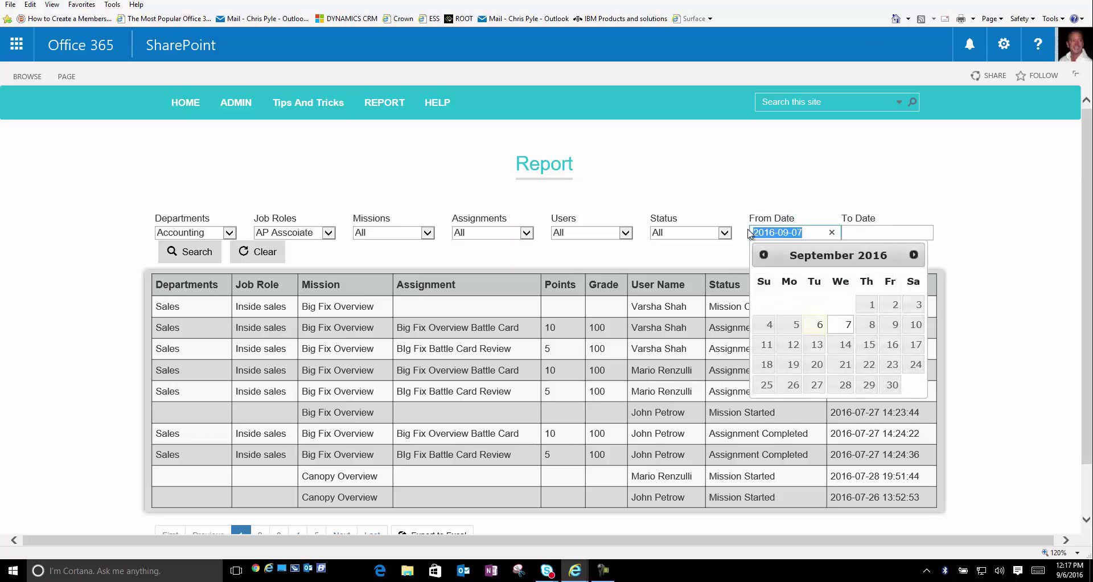
click(882, 185)
- Export the report to Excel and open the exported workbook
scroll(647, 248, down, 2)
scroll(655, 250, up, 2)
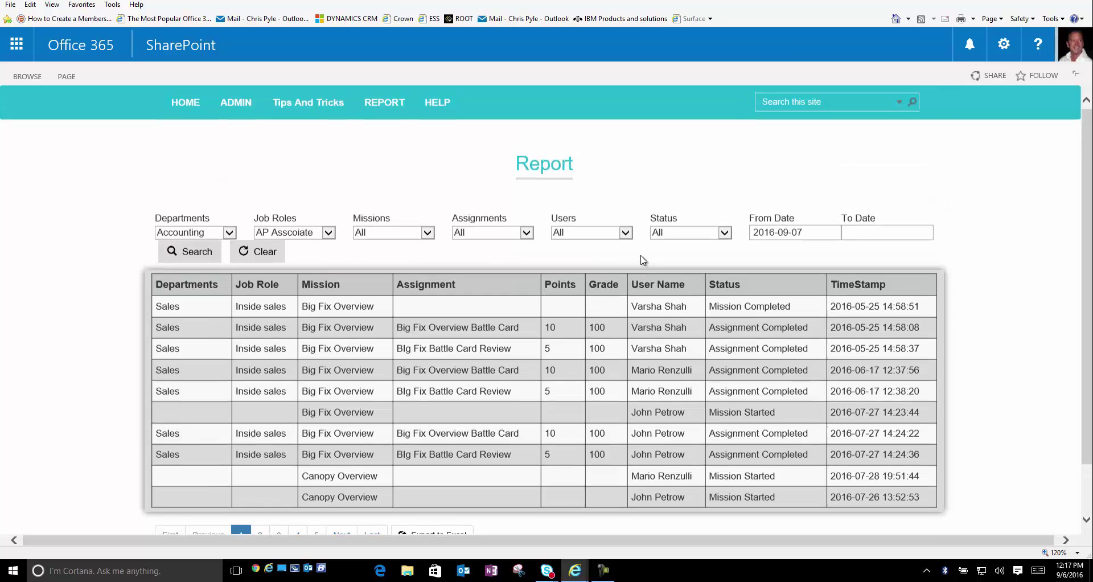
scroll(720, 255, down, 2)
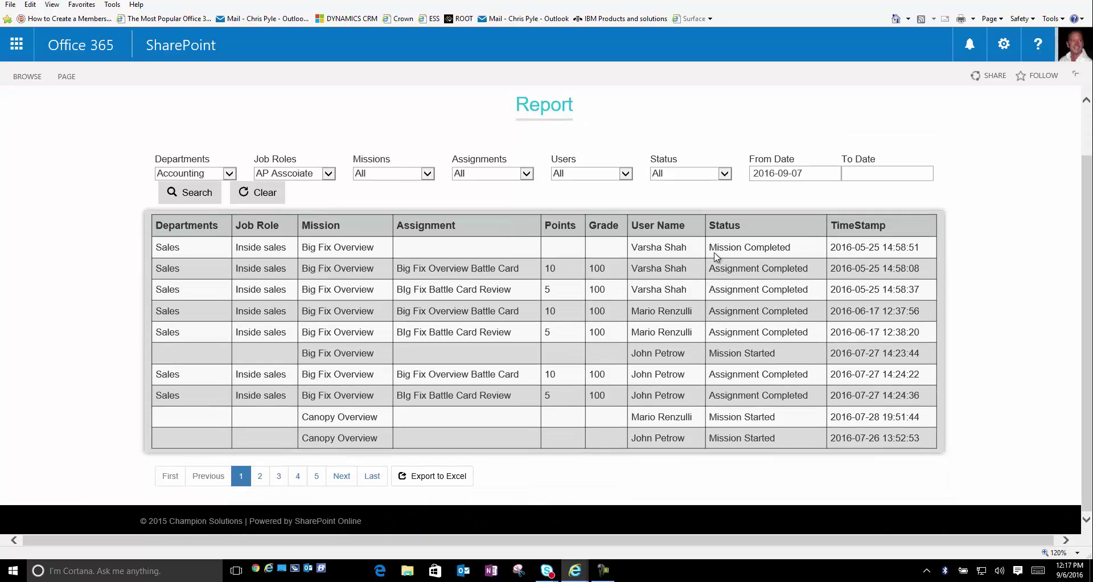
click(448, 483)
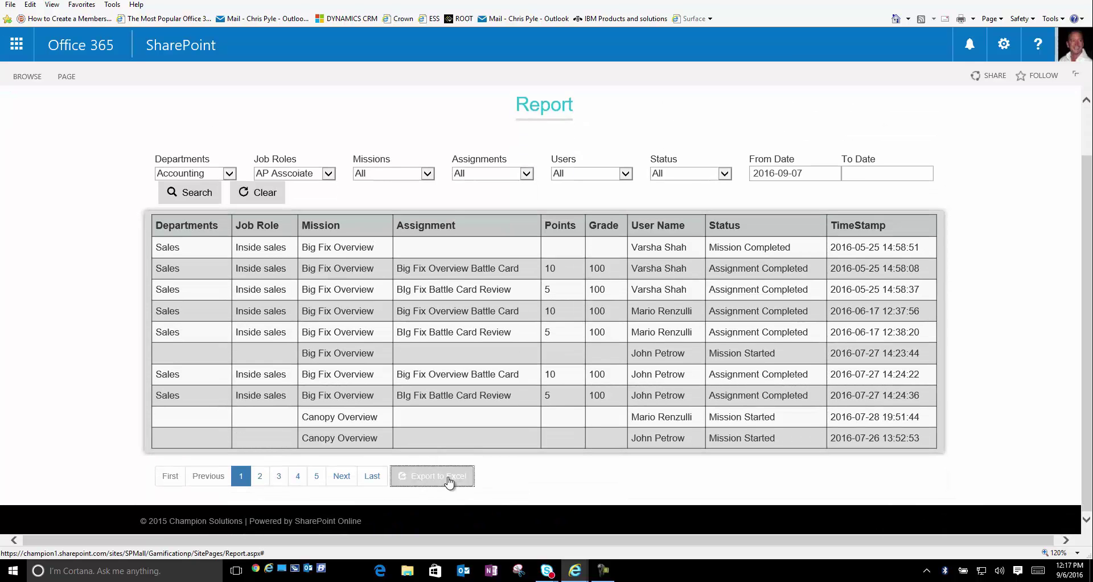
click(674, 547)
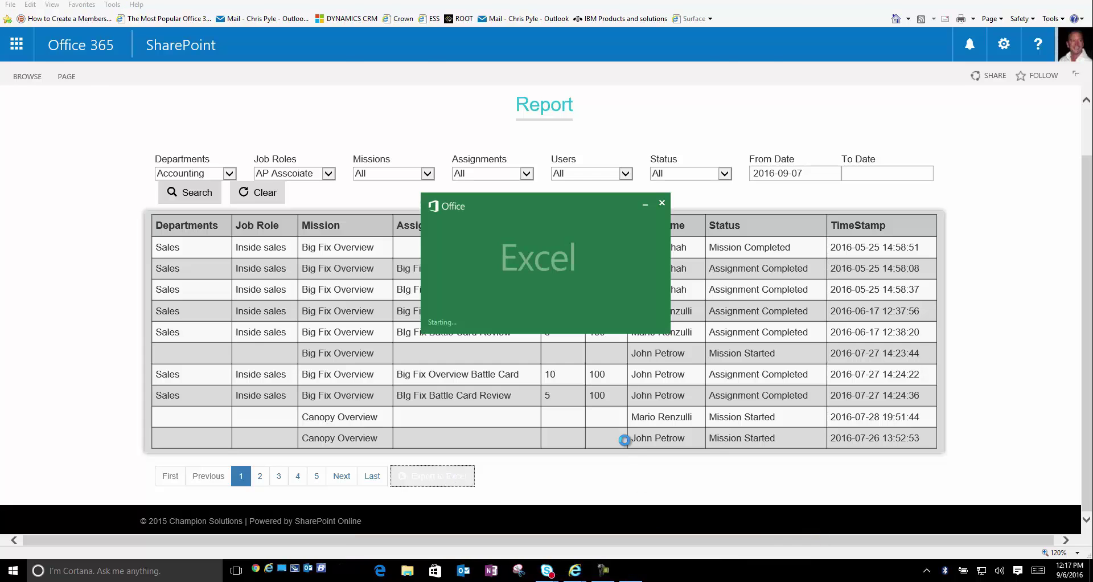
click(496, 290)
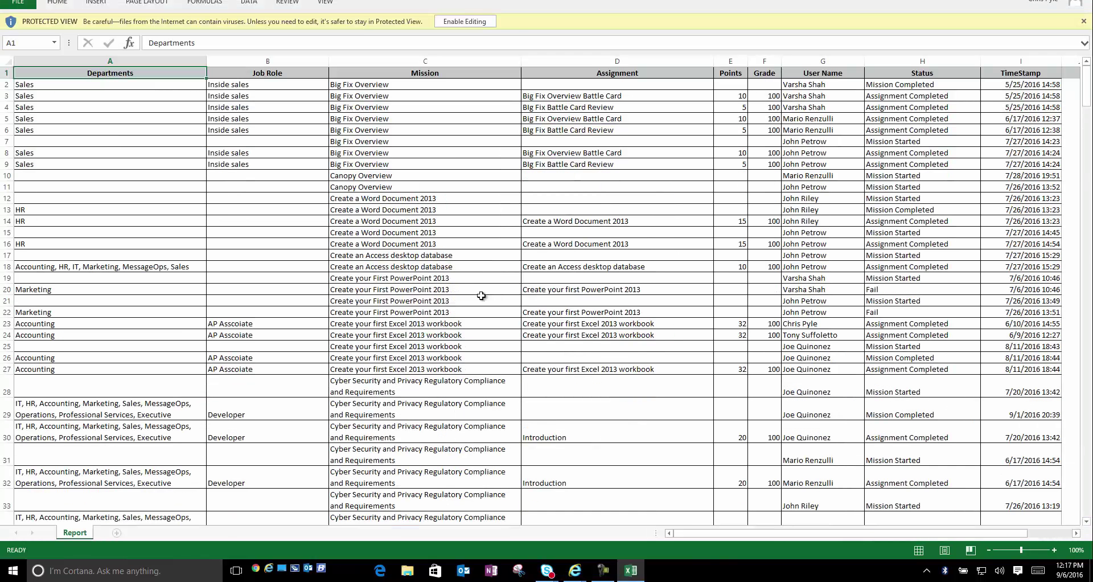
- Look through the exported report rows in Excel and close the workbook
scroll(453, 290, down, 6)
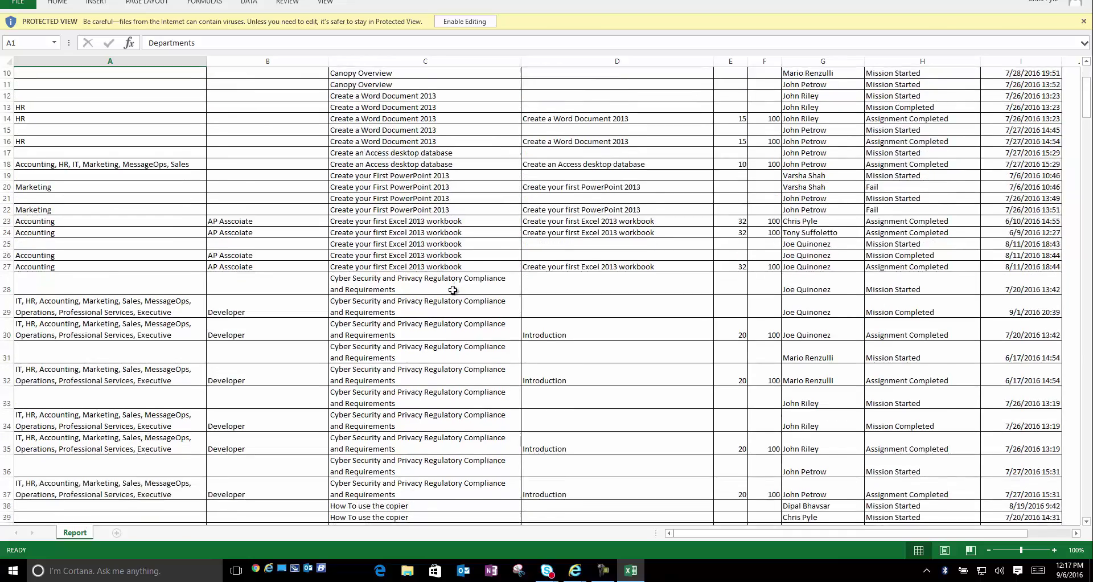
scroll(453, 289, down, 7)
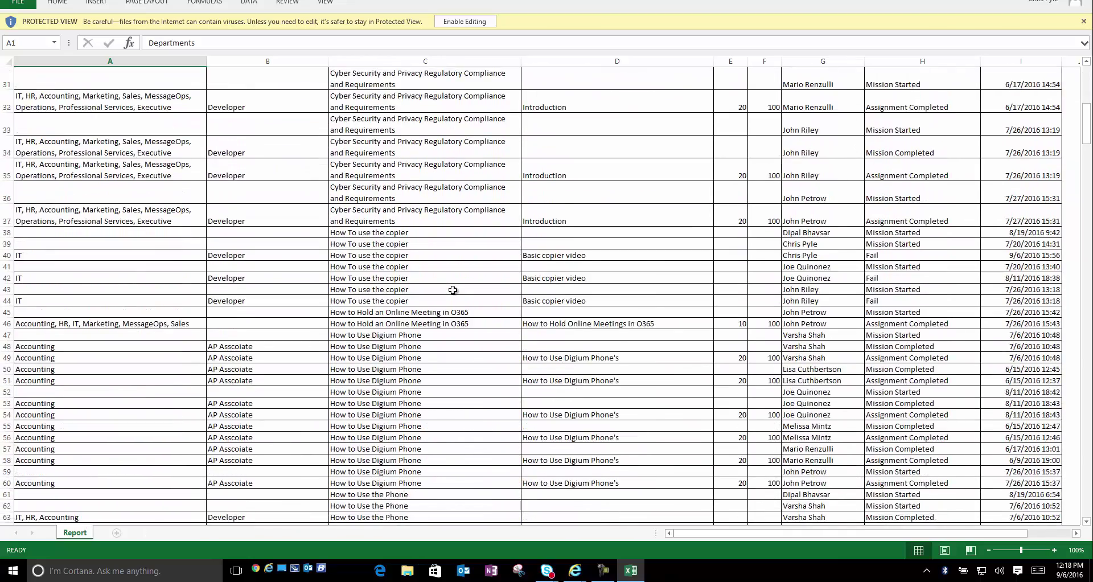
scroll(452, 290, up, 12)
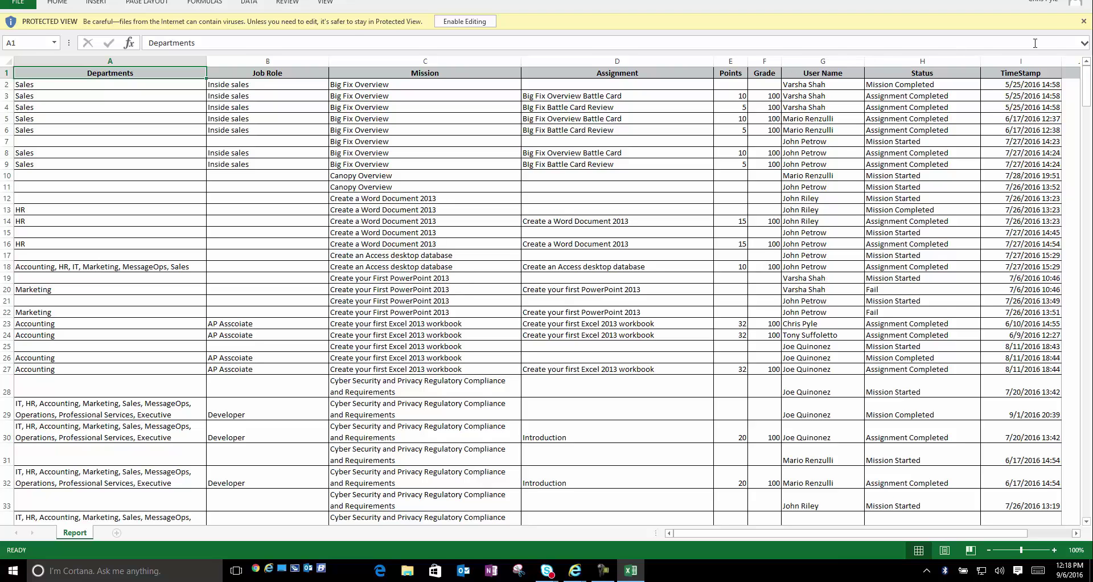
click(1083, 22)
click(1082, 0)
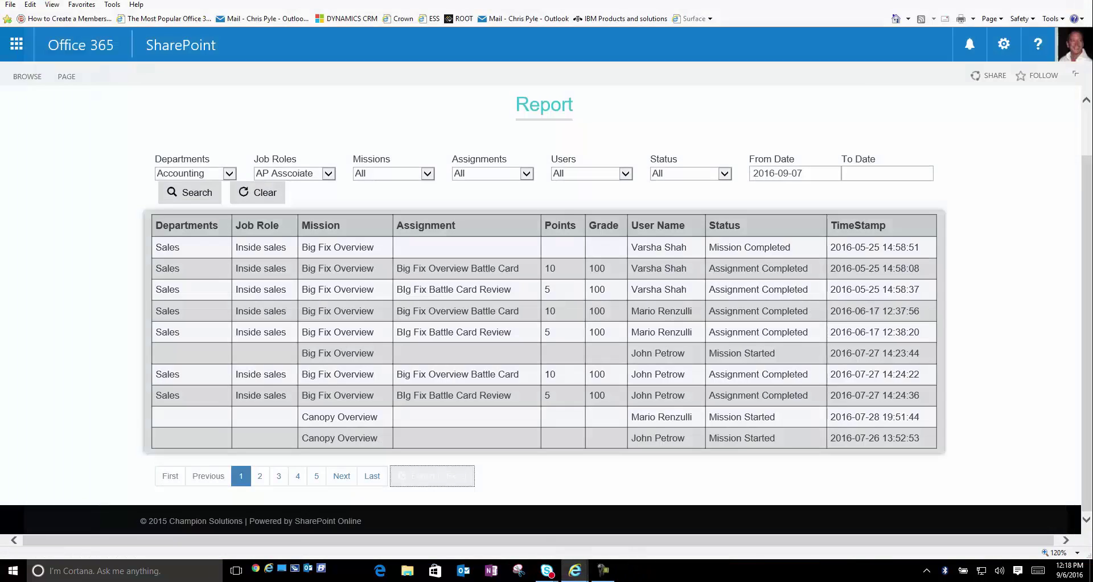
- Return to the Available Missions home page, and switch to the mission expiry email in Outlook, dismissing the calendar reminder
scroll(770, 197, up, 1)
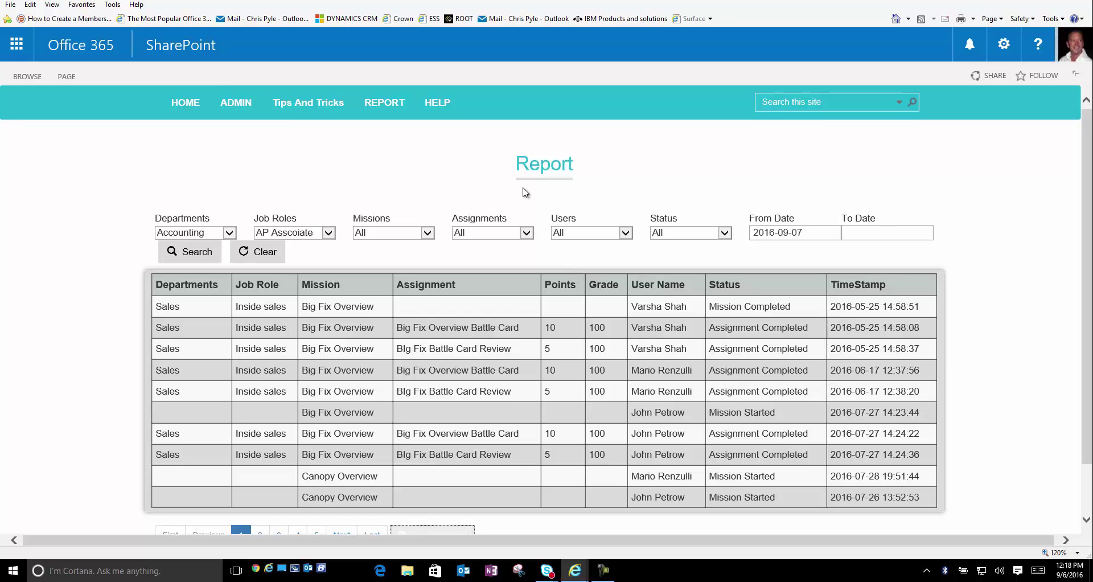
click(179, 105)
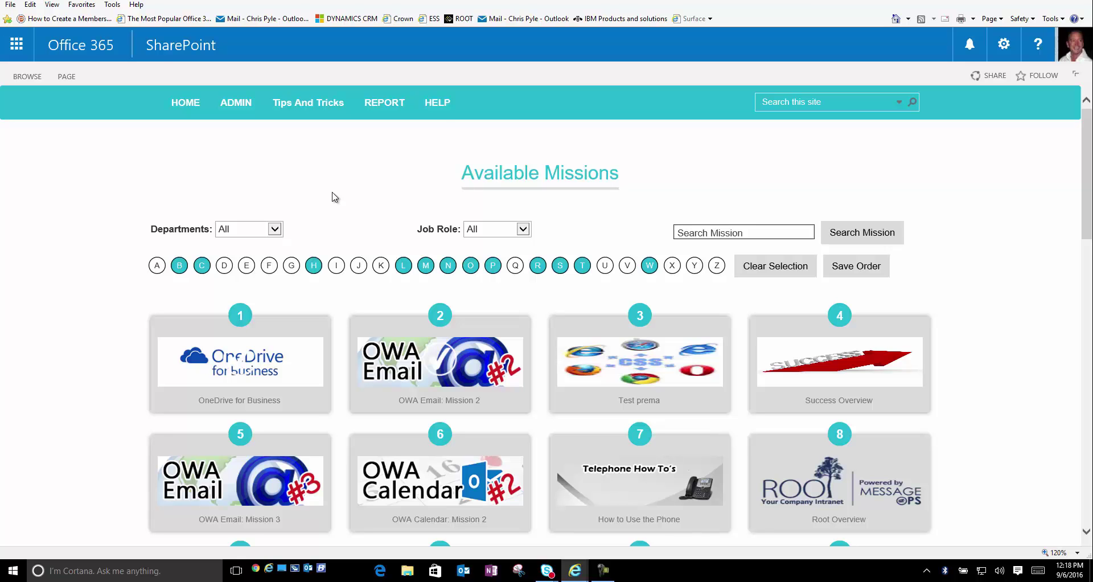
click(419, 0)
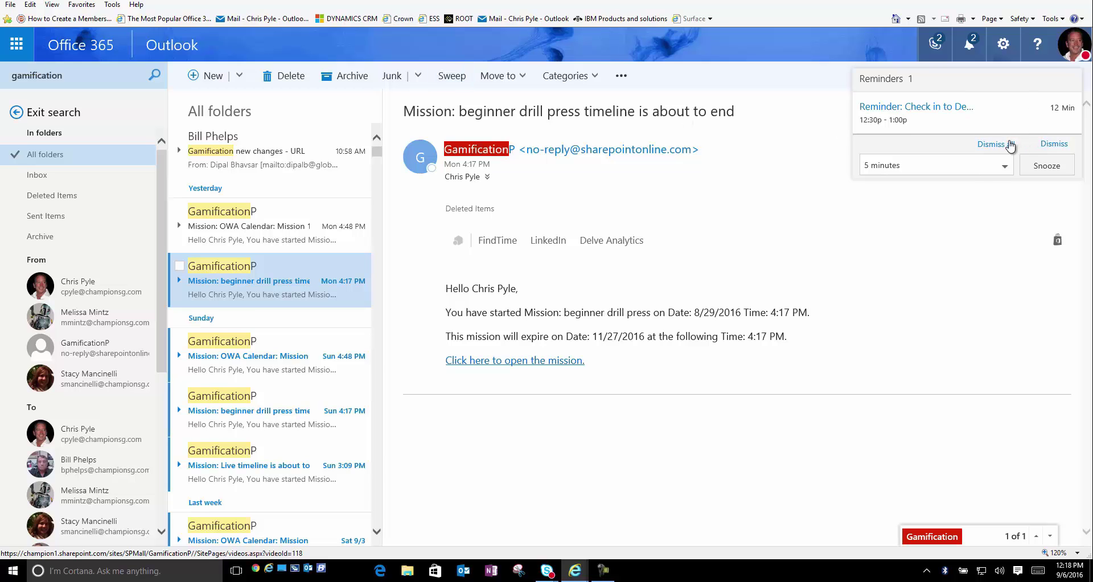
click(991, 143)
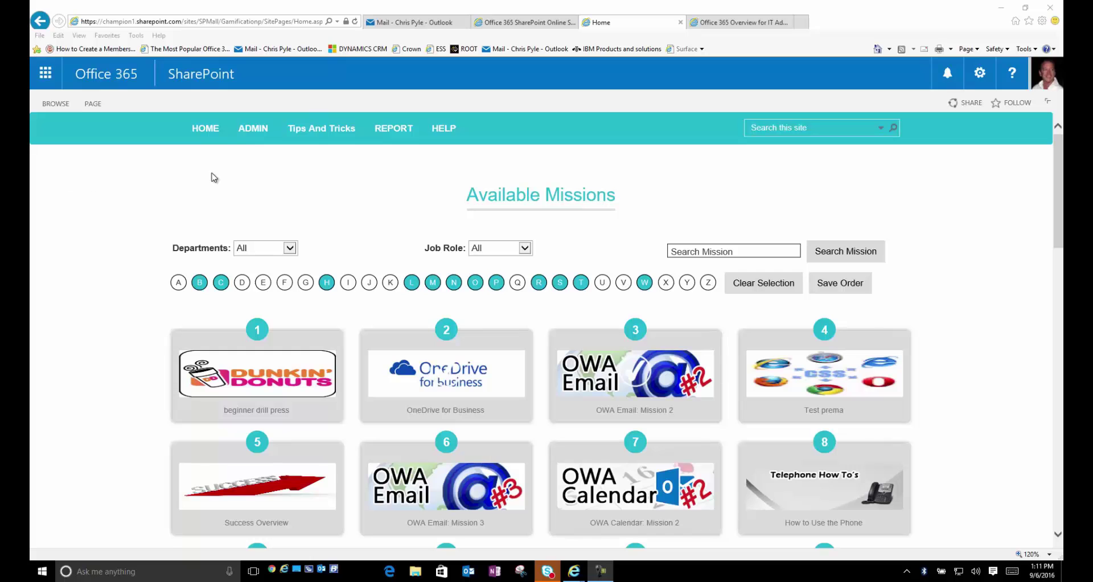
- Open the site's Admin page and review the full job role list and the item options for the Developer role
click(249, 139)
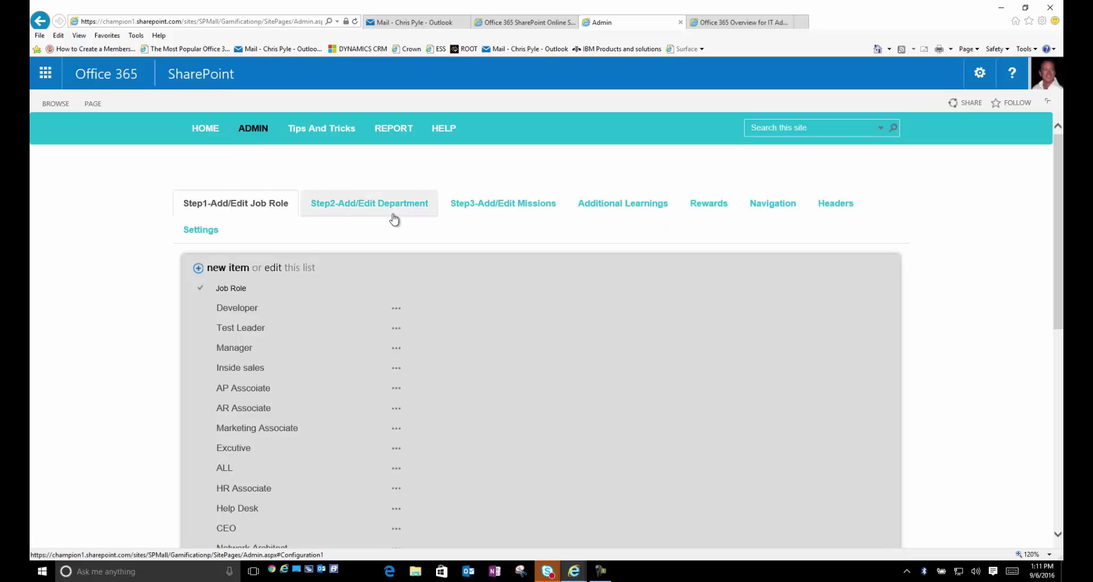
scroll(78, 217, down, 2)
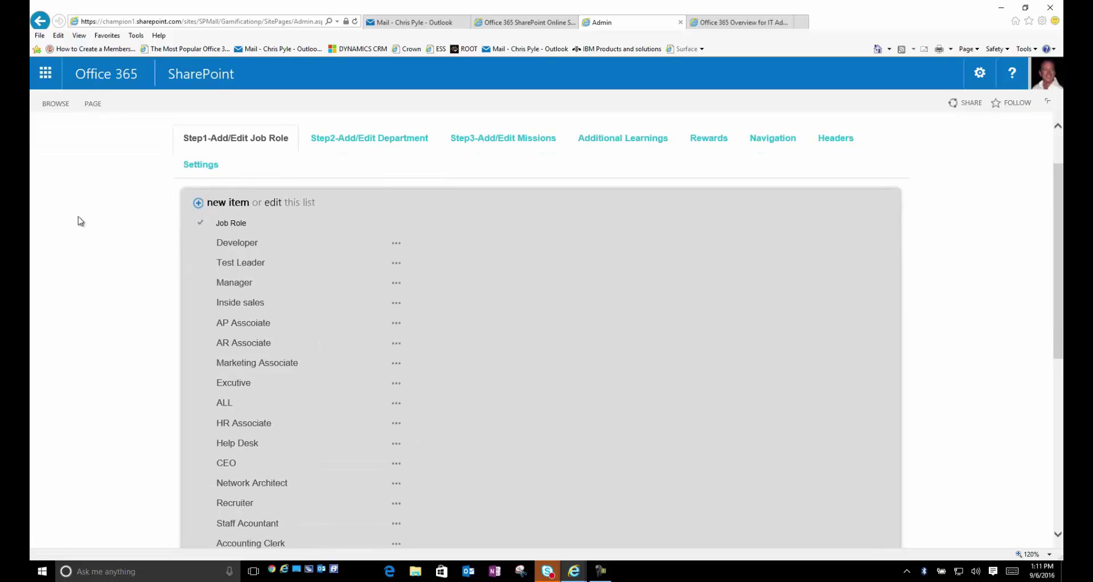
scroll(78, 217, up, 2)
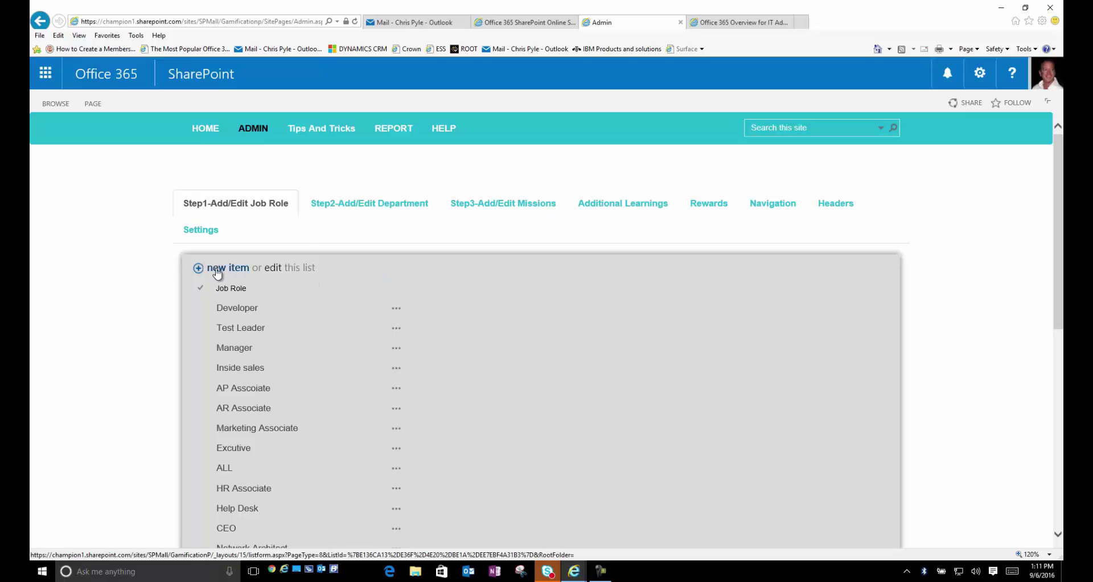
scroll(134, 281, down, 2)
scroll(151, 291, down, 6)
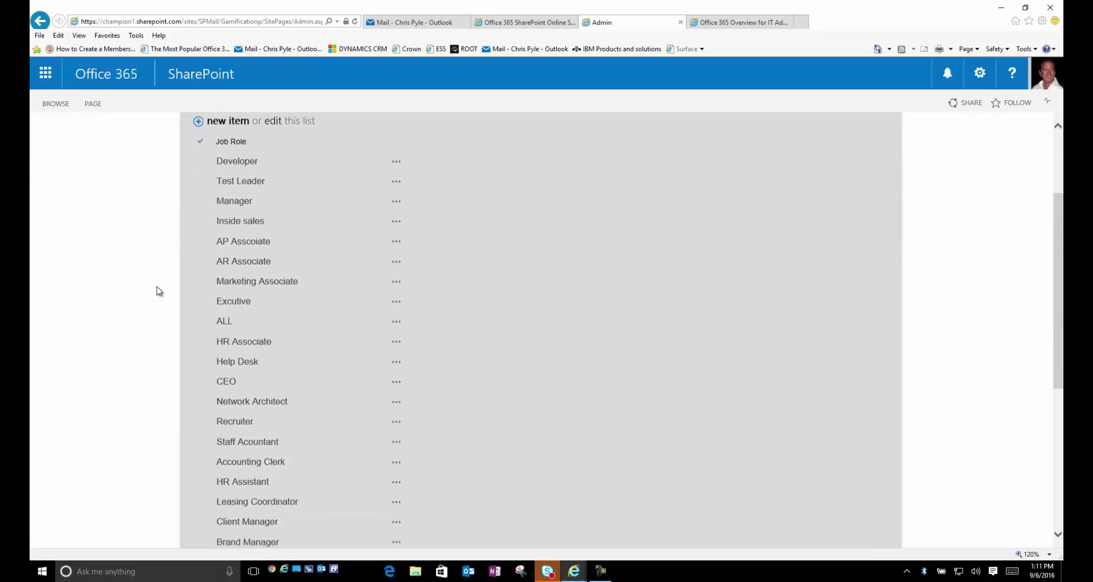
scroll(220, 342, down, 5)
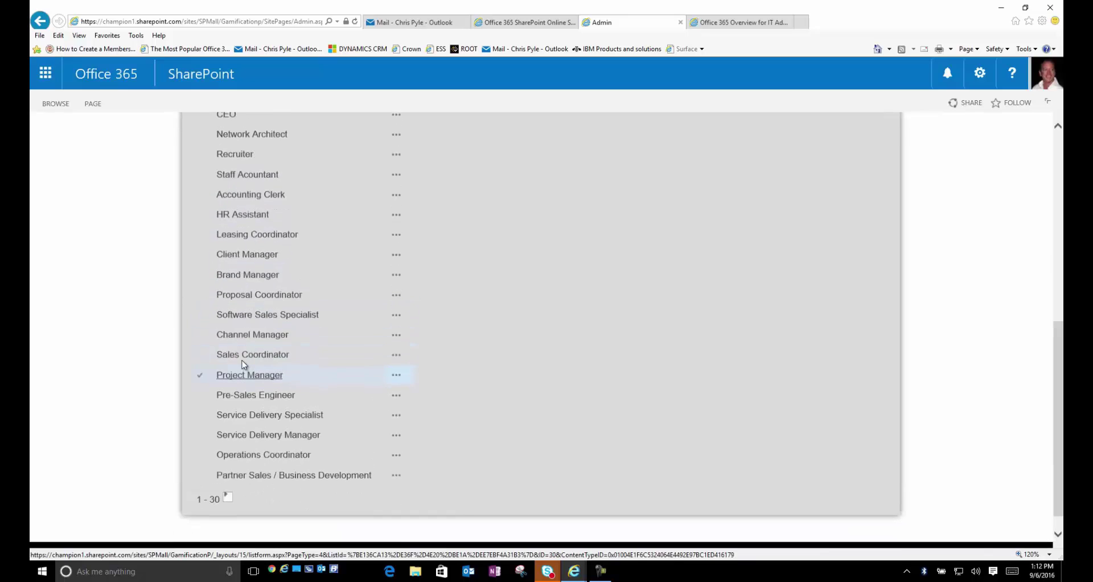
scroll(239, 367, up, 5)
scroll(243, 364, up, 6)
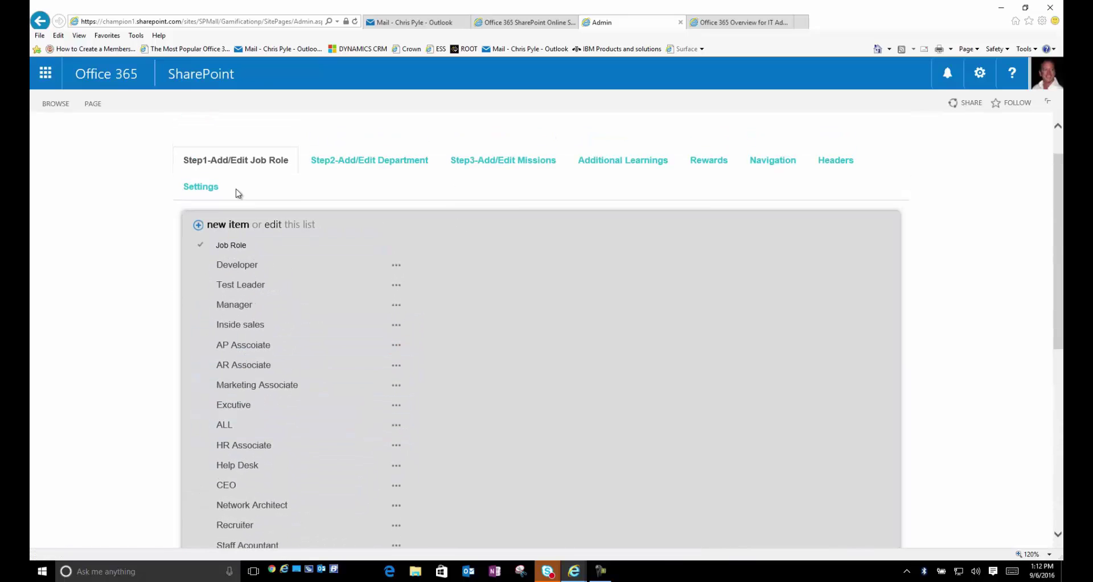
click(396, 266)
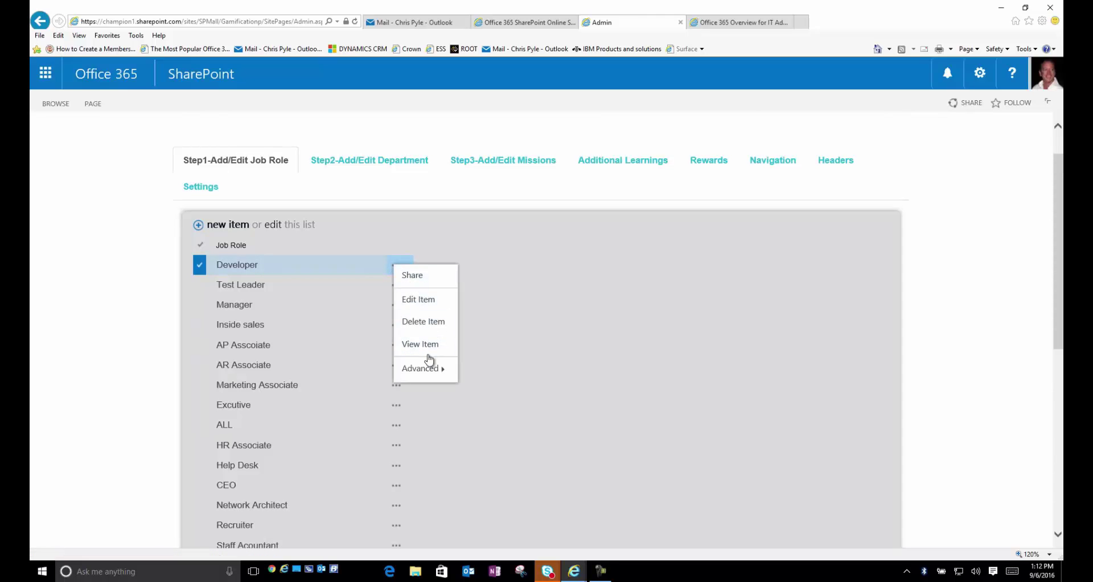
- Add a new job role named drill press operator and save it
click(228, 226)
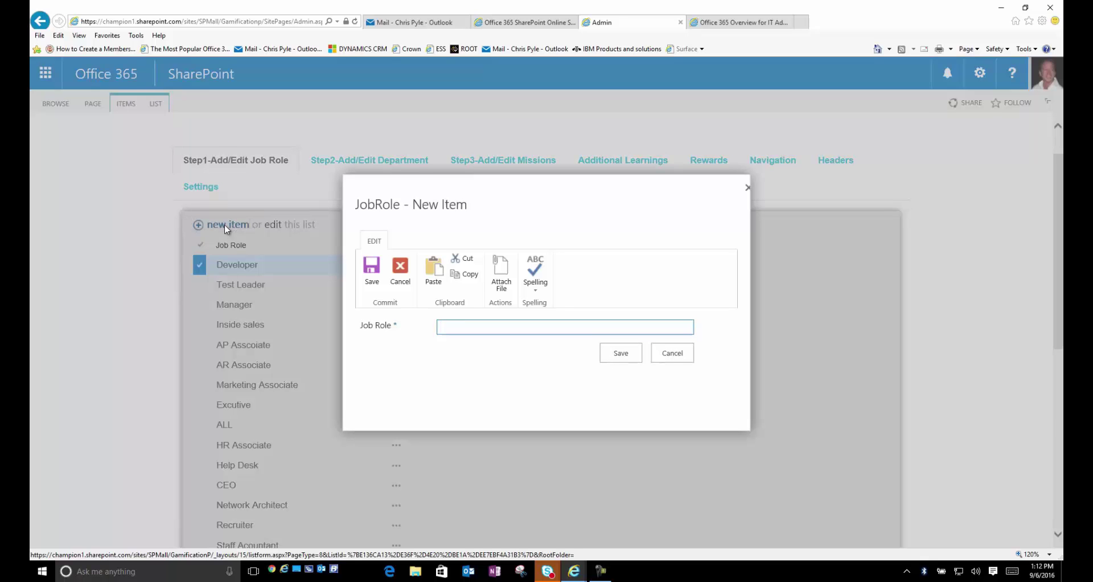
text(drill press op)
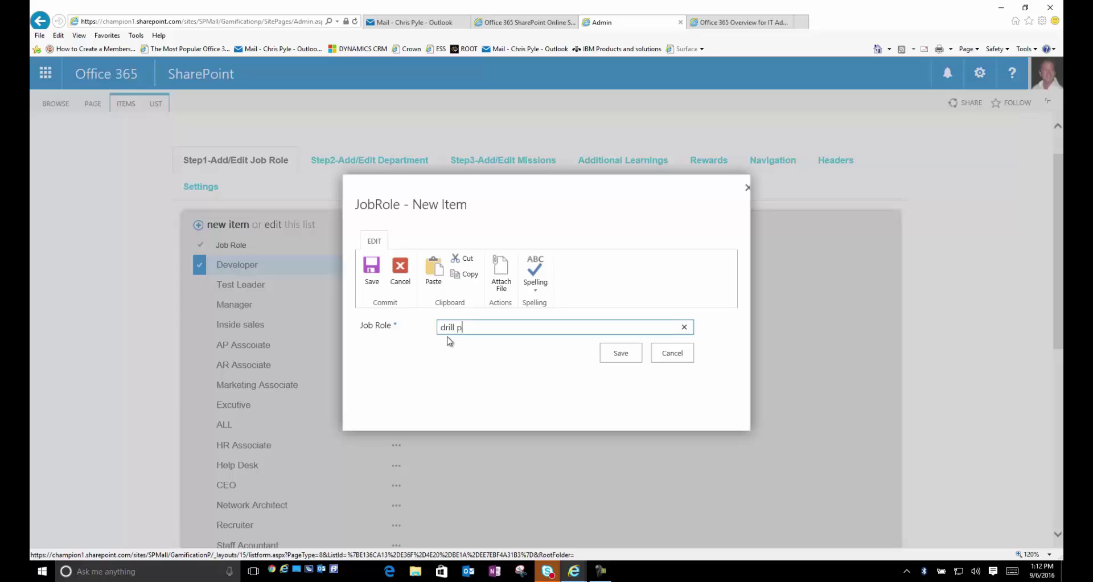
text(erator)
click(622, 356)
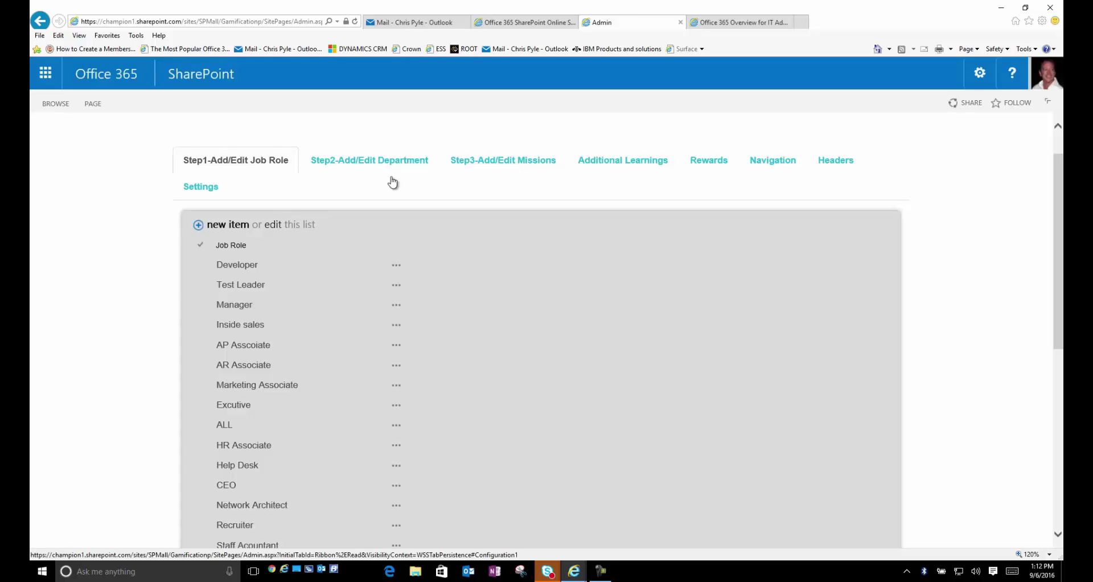
- Start a new item in the department list and name it Drill Press Department
click(392, 173)
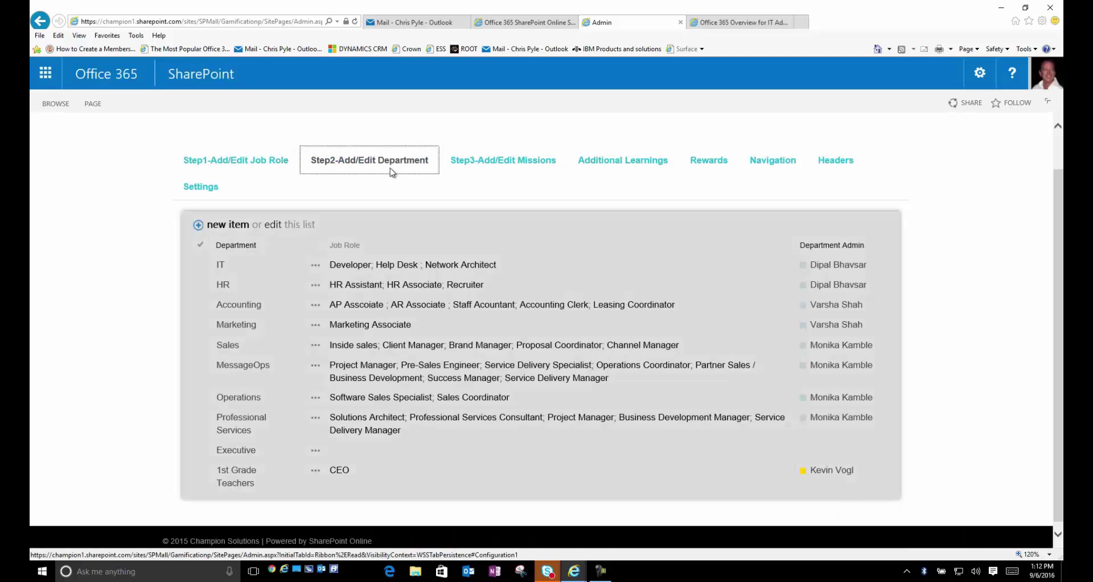
click(225, 225)
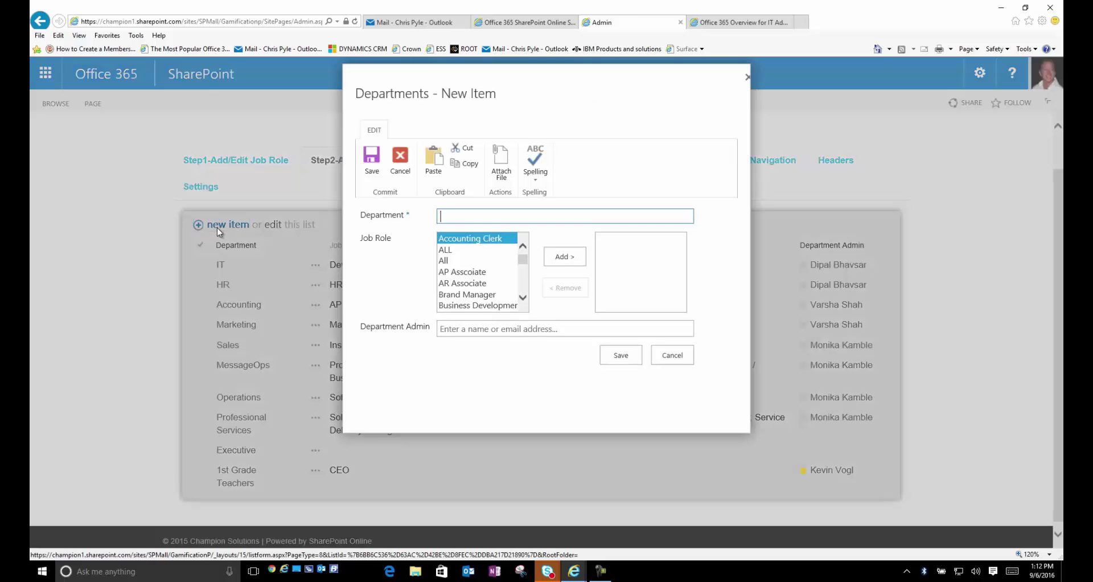
click(449, 214)
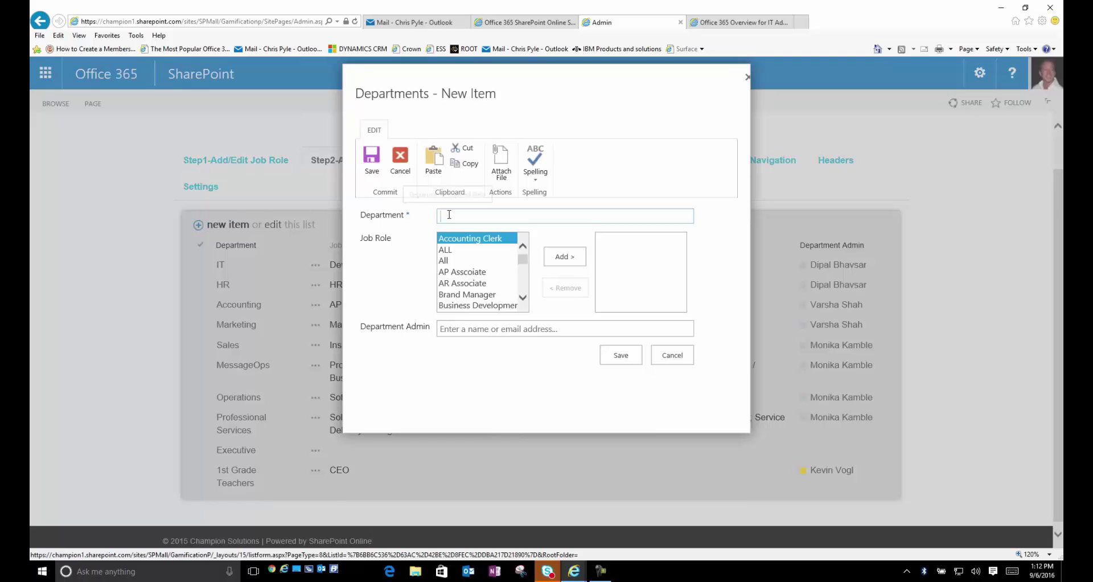
text(Dril)
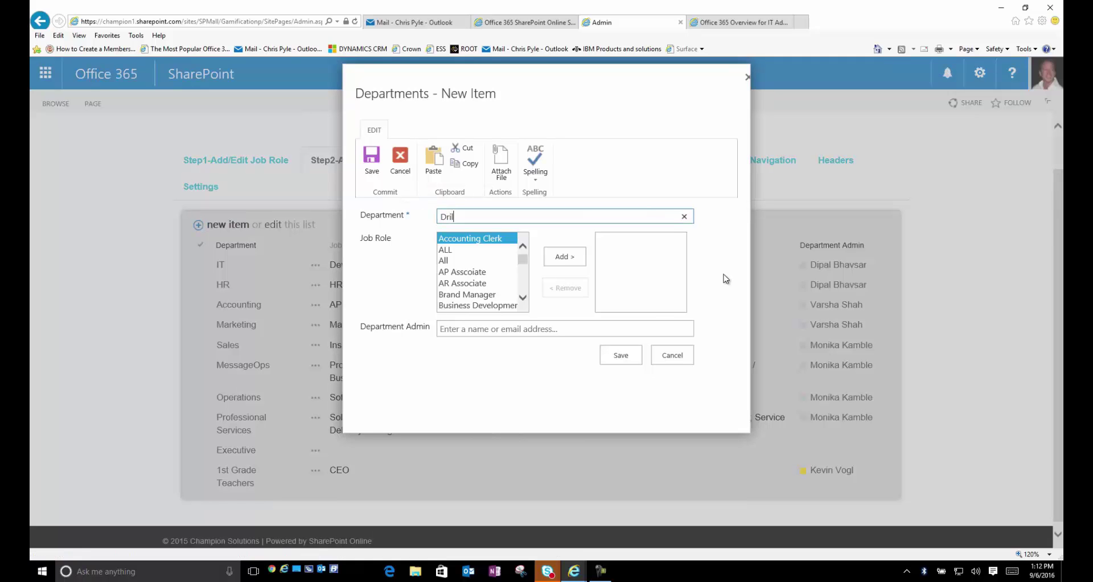
text(l Press Department)
- Add the Drill Press Operator job role to the new Drill Press Department
click(523, 299)
click(522, 298)
click(523, 299)
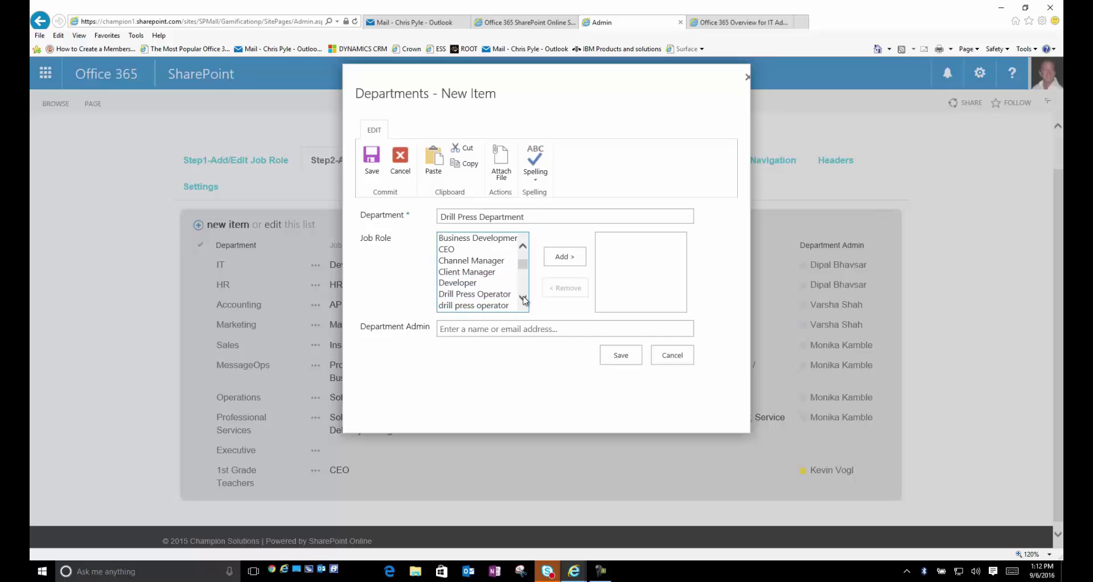
click(495, 294)
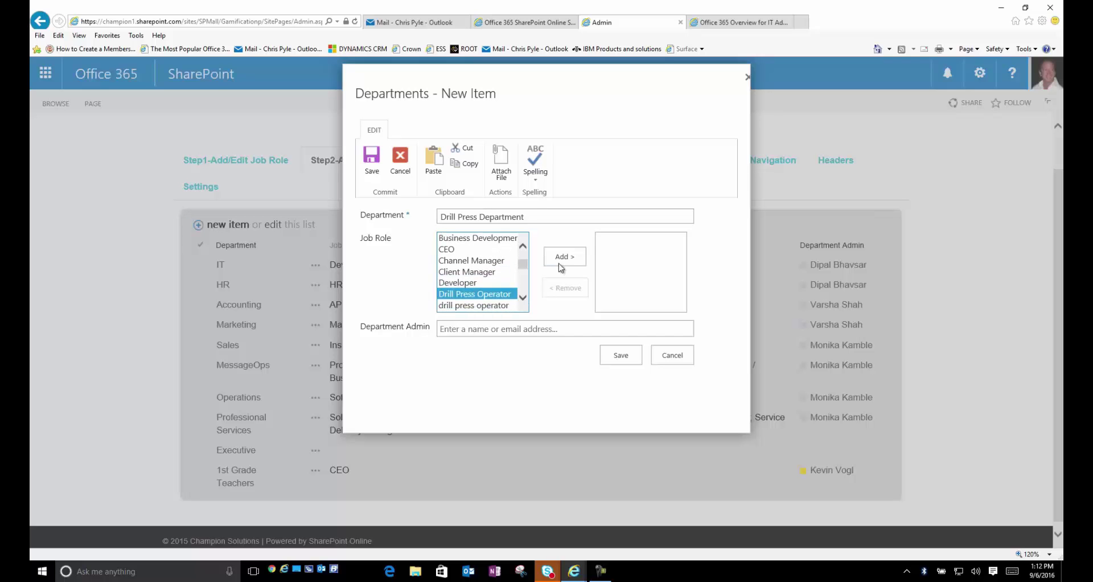
click(563, 257)
- Add the HR Assistant and Leasing Coordinator job roles to the Drill Press Department
click(523, 297)
click(522, 297)
click(523, 297)
click(481, 272)
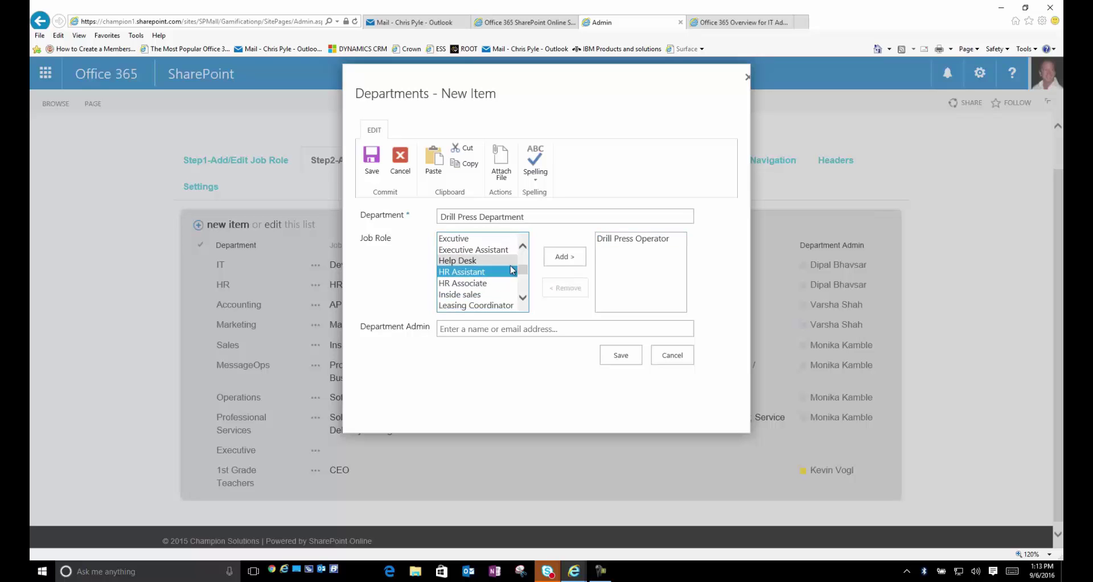
click(563, 259)
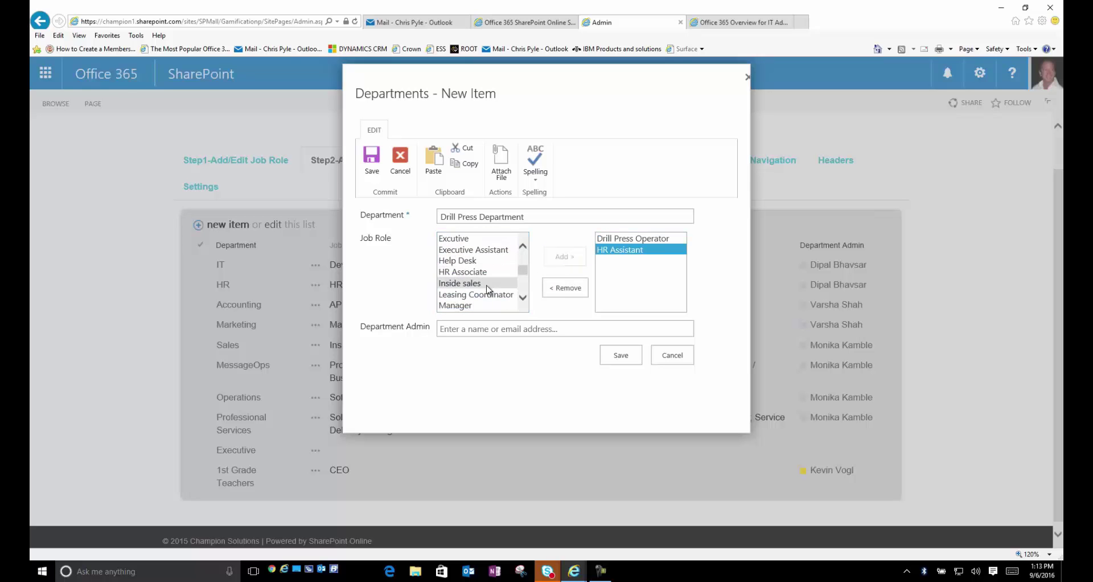
click(491, 296)
click(563, 258)
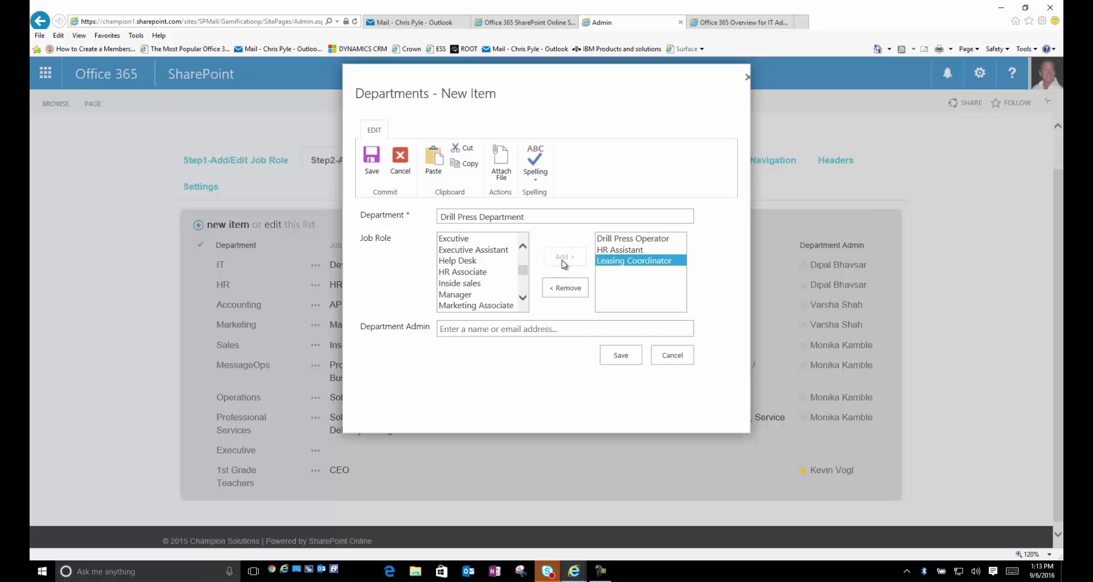
- Assign the person matching "ch" as the department admin and save the new department
click(469, 333)
text(ch)
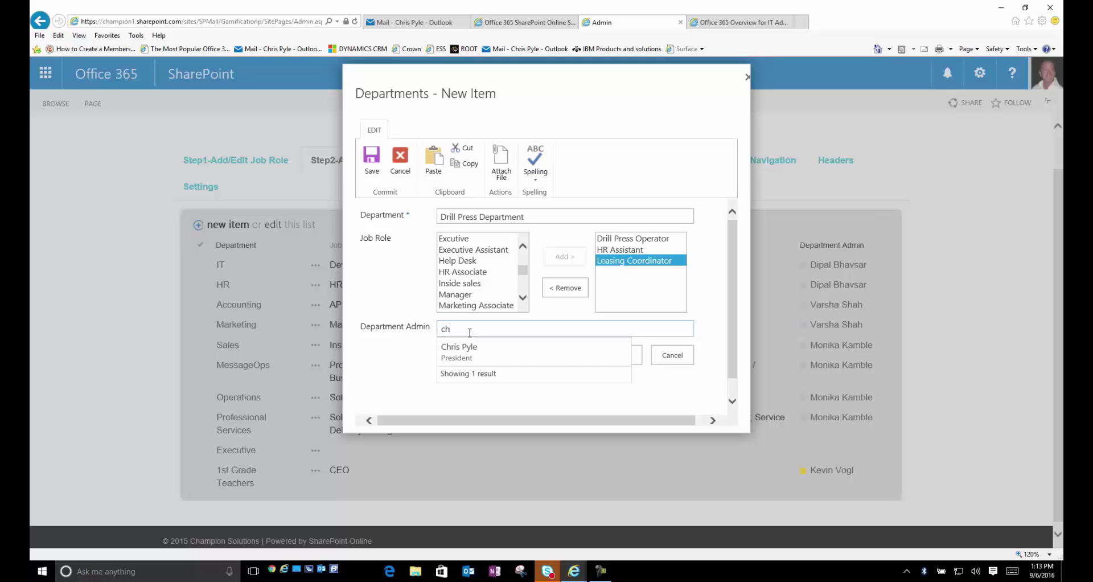
click(464, 347)
click(625, 367)
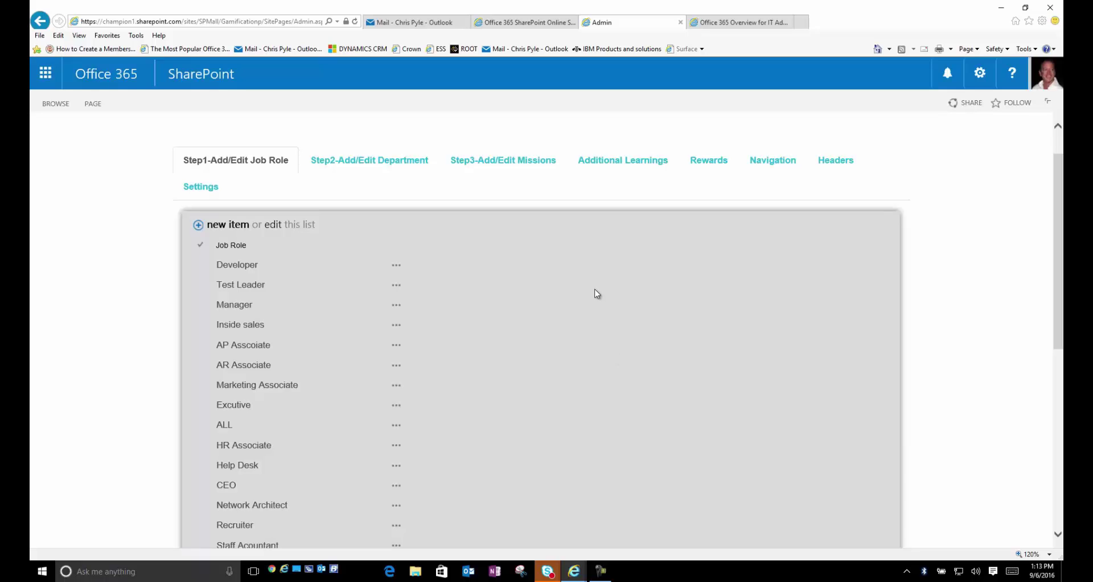
- Open the mission administration section and review the list of active missions
click(506, 172)
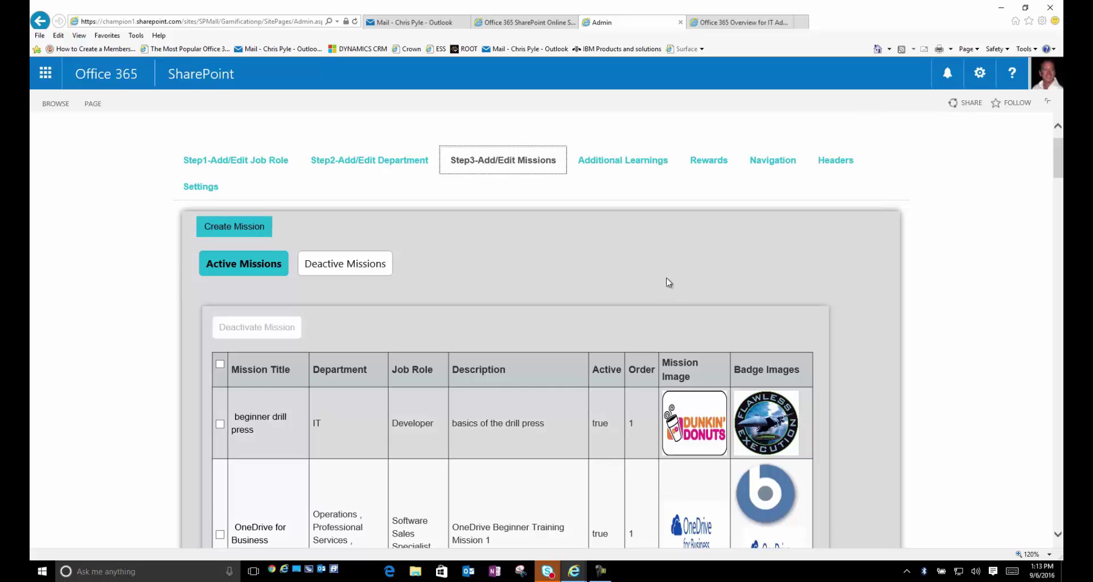
scroll(564, 278, down, 2)
scroll(566, 282, down, 5)
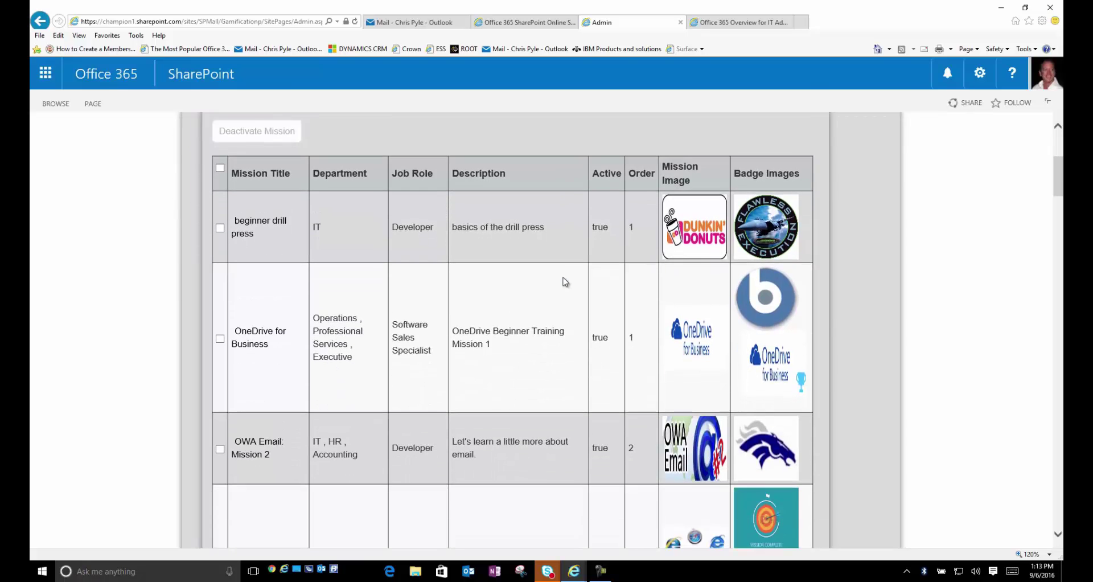
scroll(565, 282, down, 3)
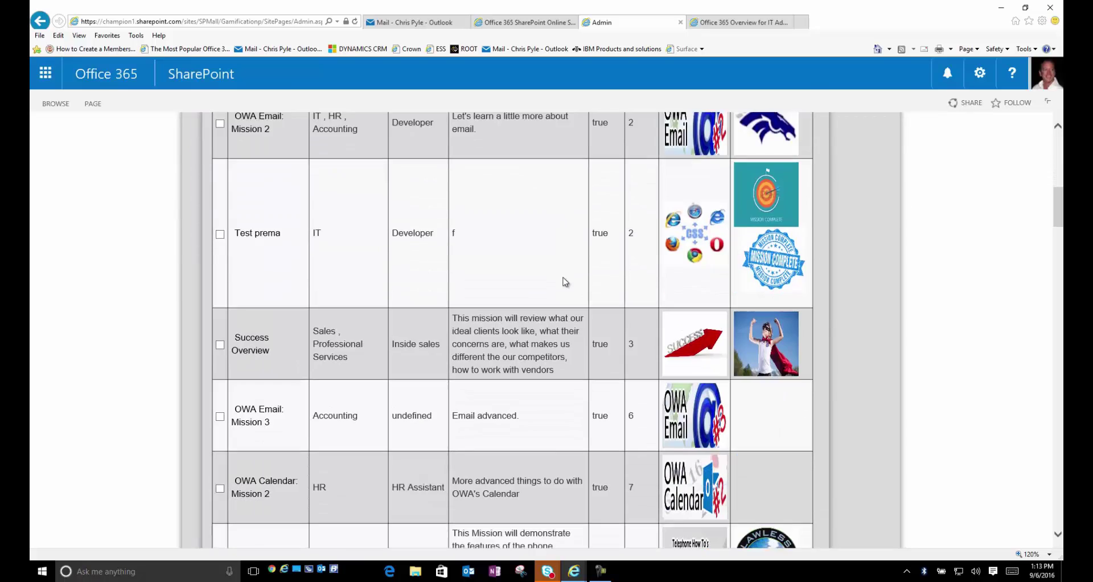
scroll(565, 278, up, 7)
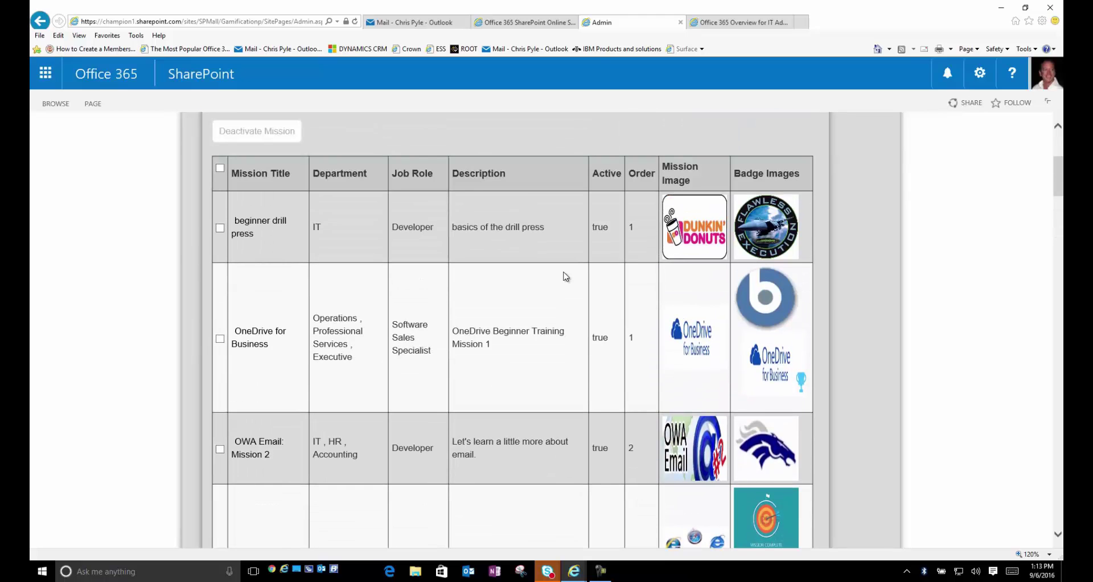
scroll(565, 276, up, 4)
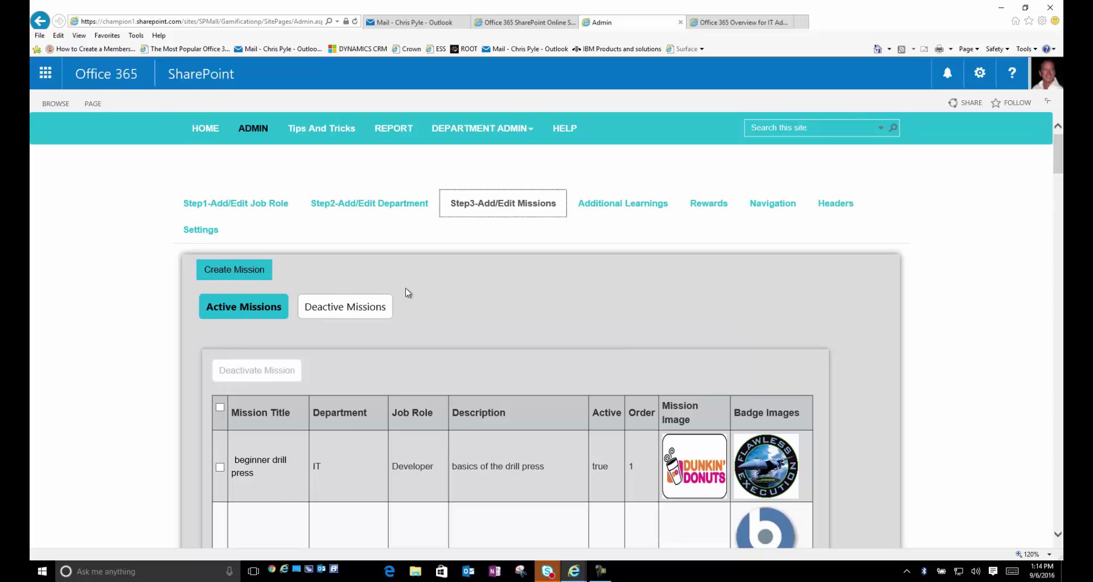
- Activate the Accounting mission named New Mission from the deactivated missions and check it in the active list
click(336, 310)
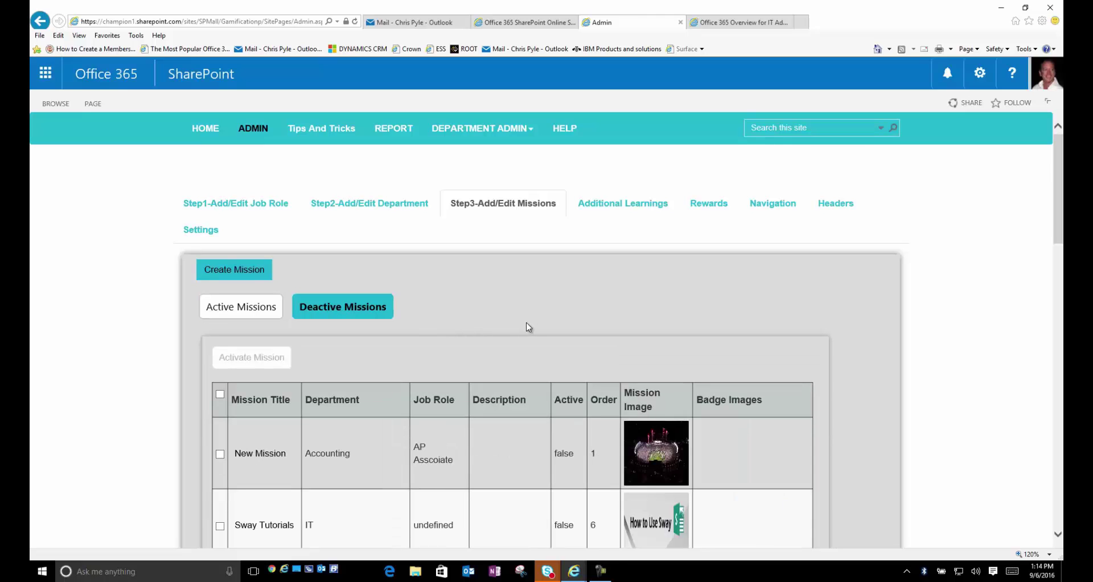
scroll(527, 288, down, 1)
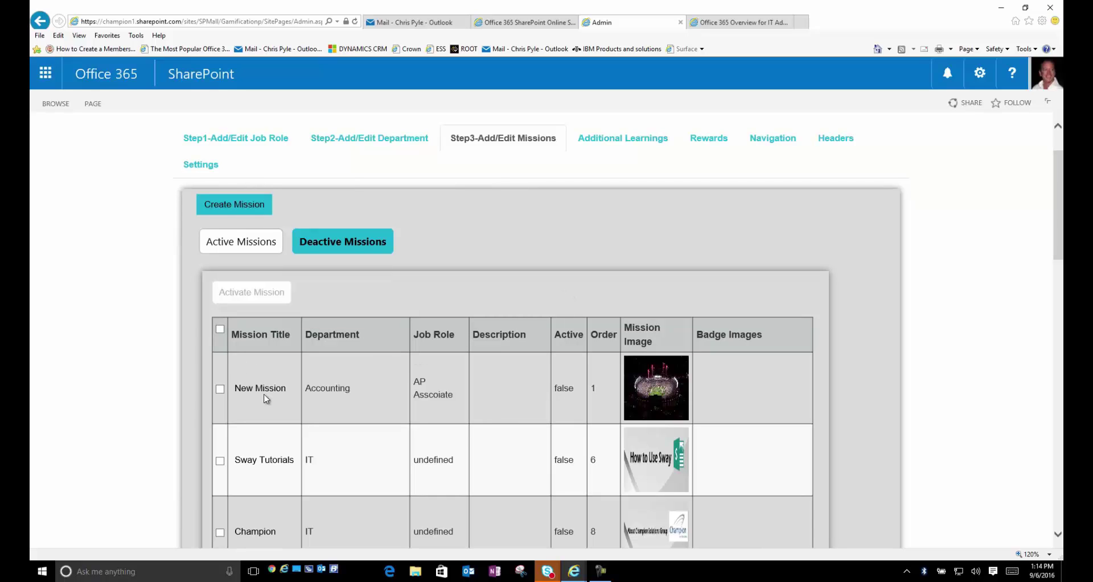
click(220, 390)
click(228, 297)
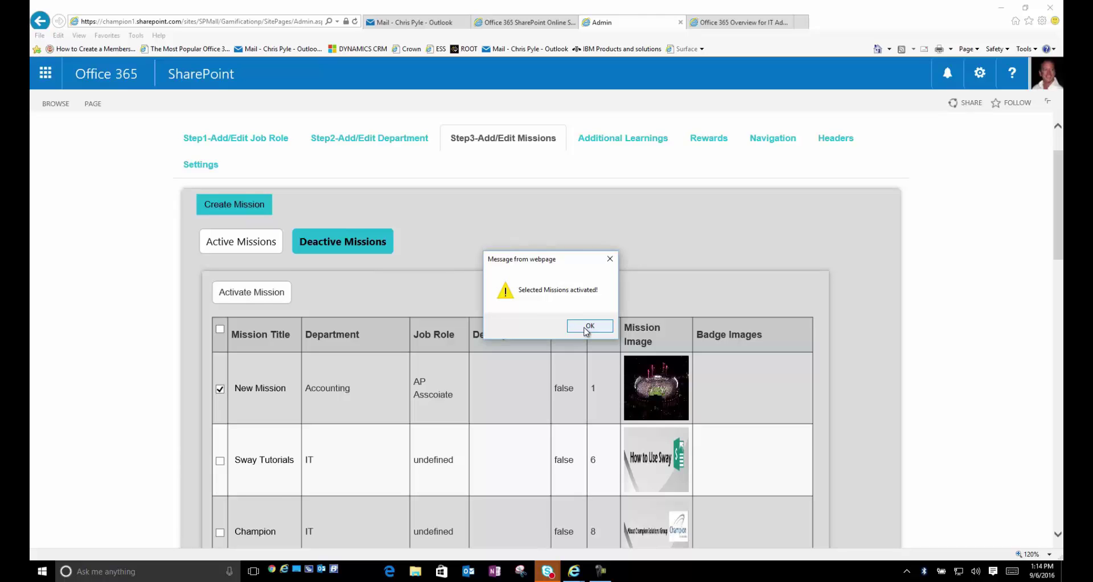
click(587, 327)
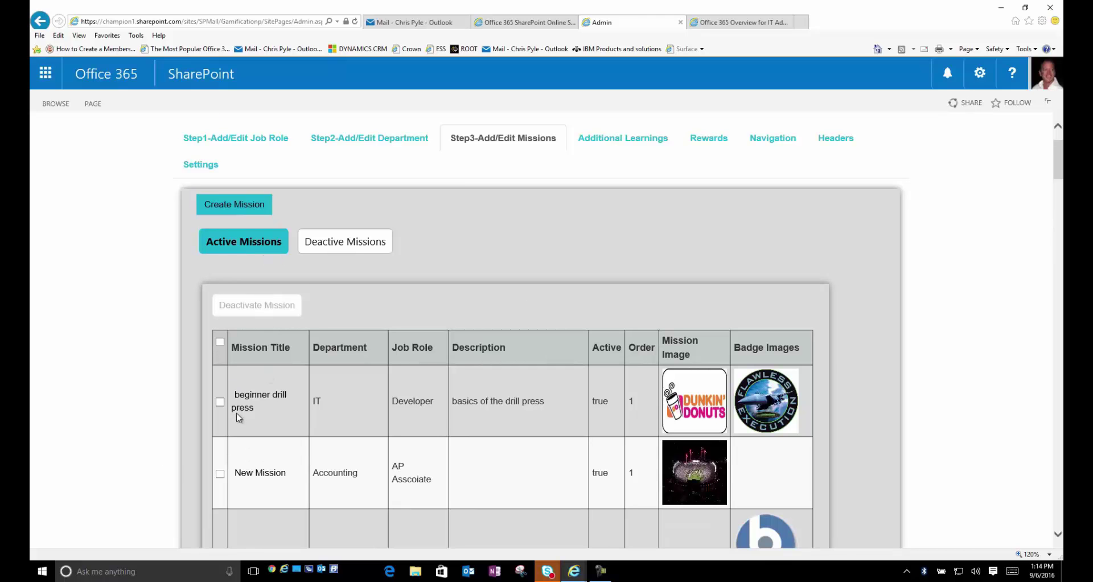
scroll(238, 417, down, 1)
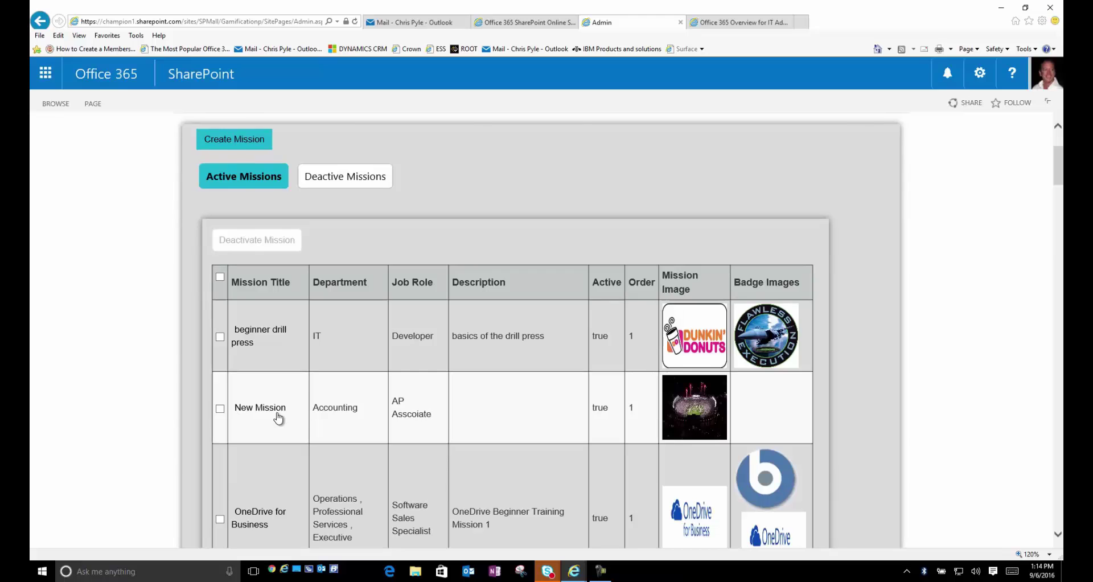
- Open a blank mission form to view its fields, and close it without saving
scroll(279, 418, up, 1)
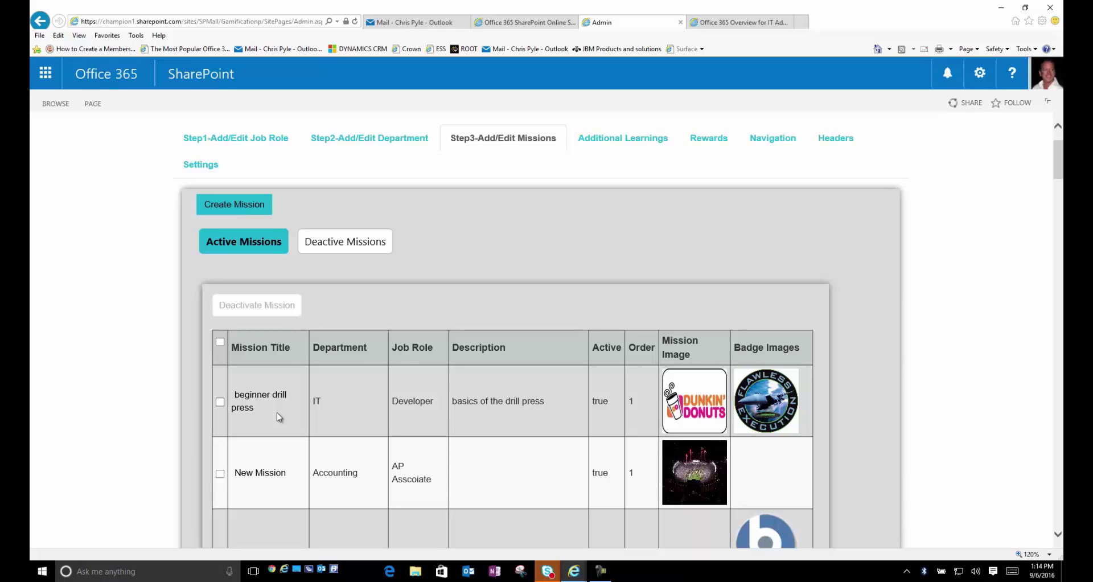
click(241, 204)
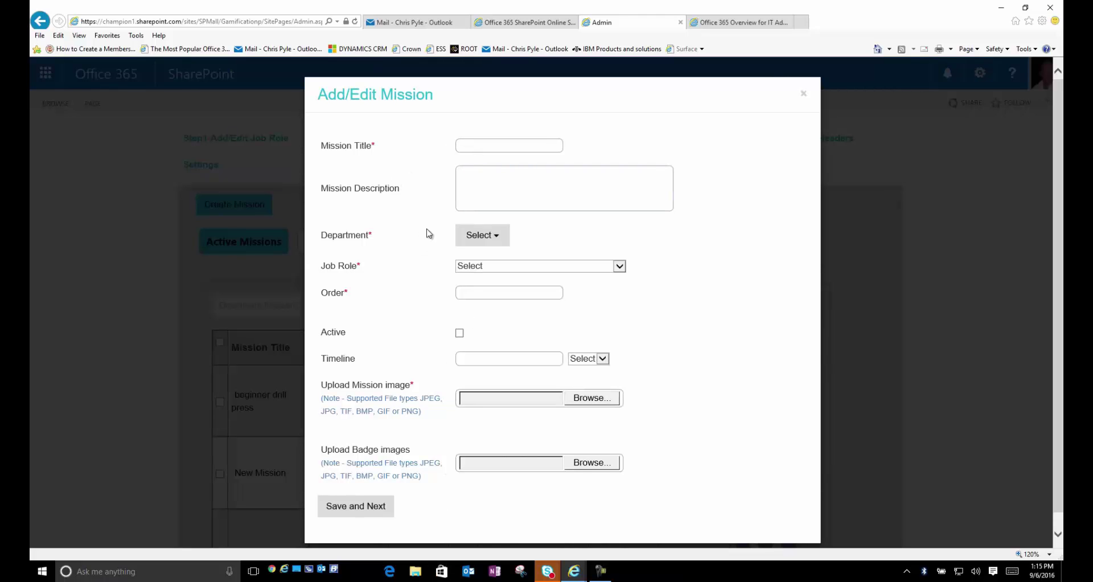
click(804, 93)
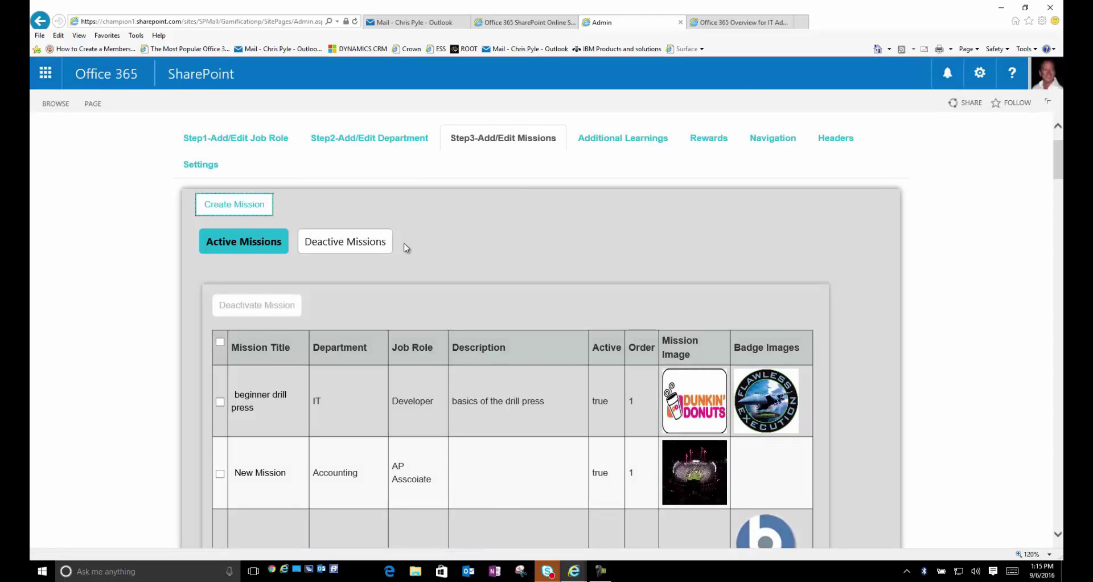
- Find the Office 365 Portal mission among the active missions and open it for editing
scroll(274, 330, down, 2)
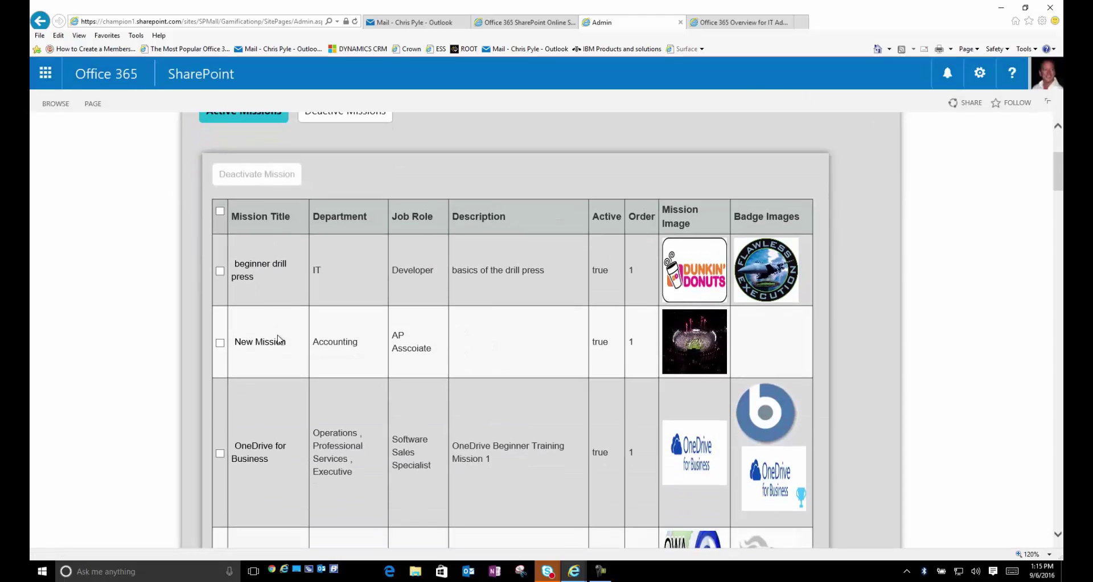
scroll(279, 339, down, 7)
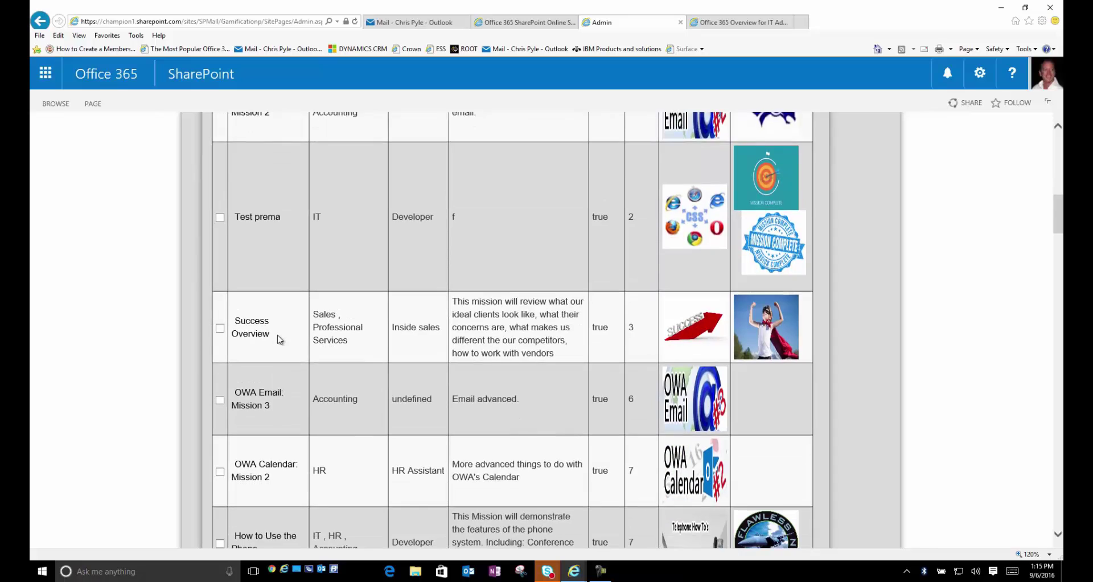
scroll(279, 339, down, 6)
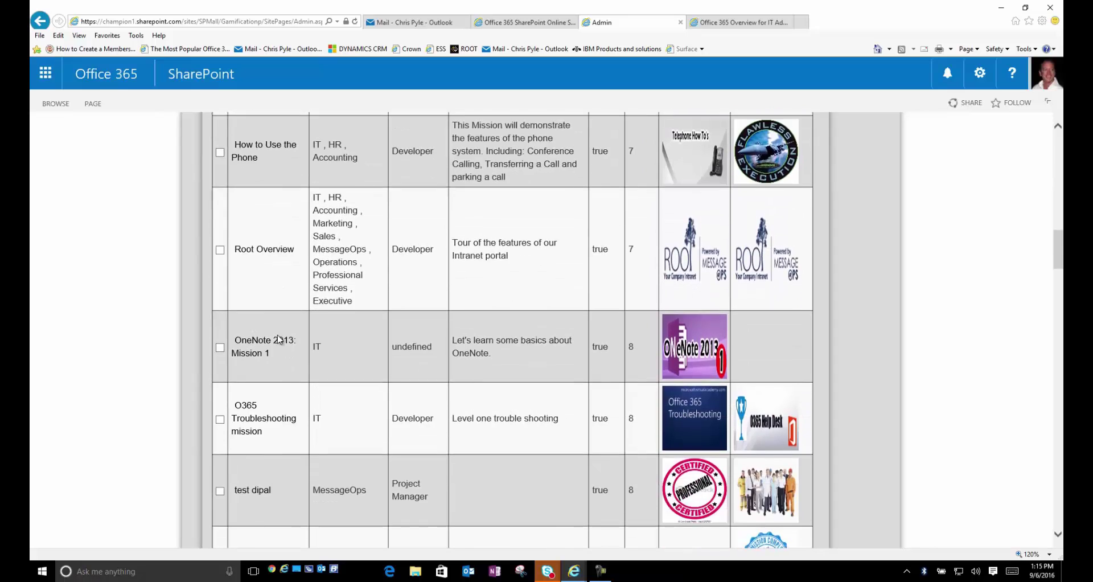
scroll(279, 339, down, 13)
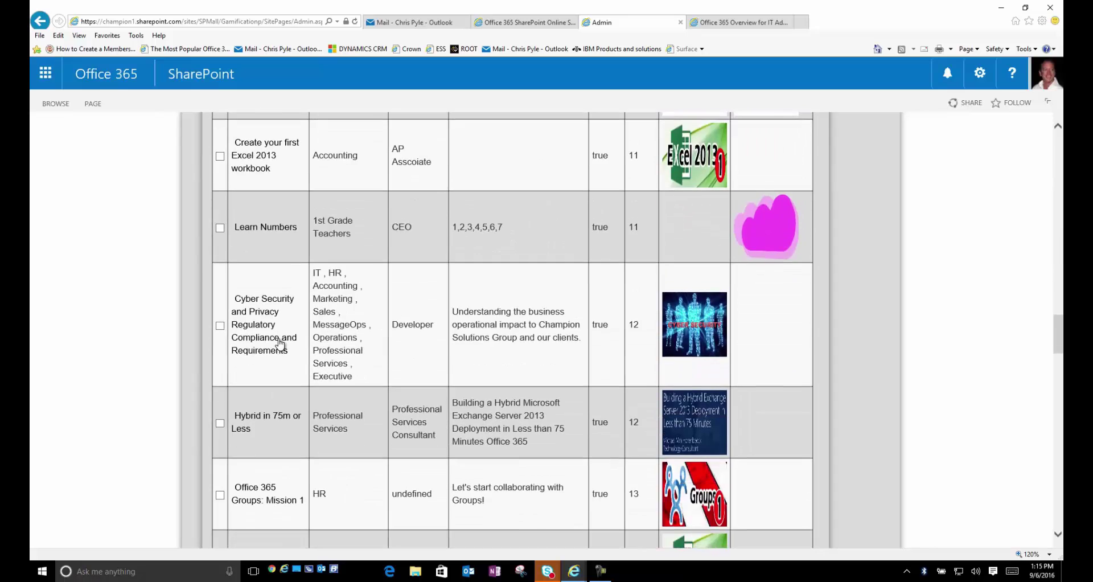
scroll(280, 344, up, 4)
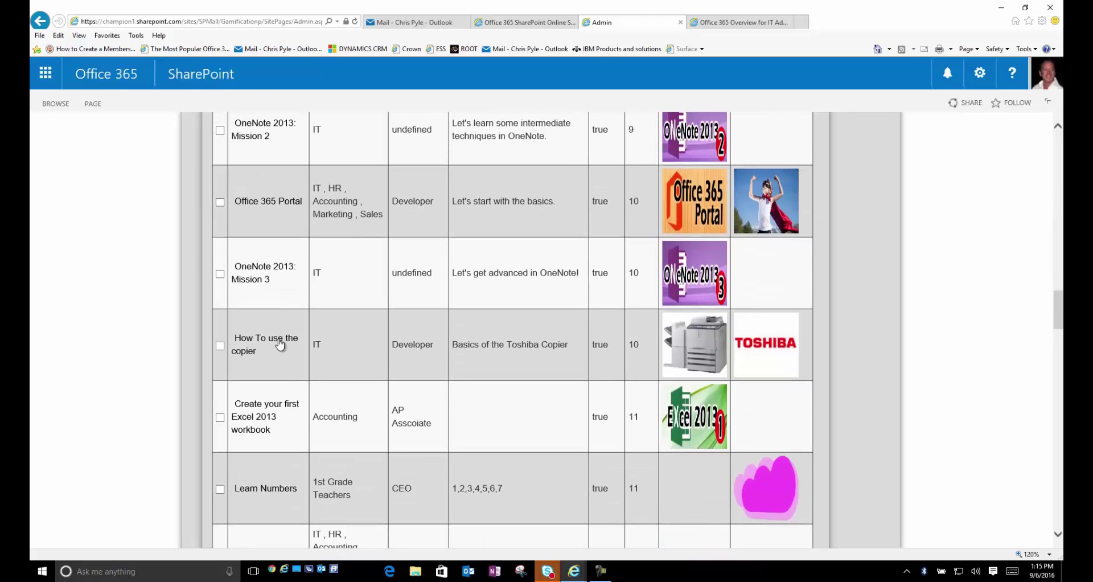
click(261, 202)
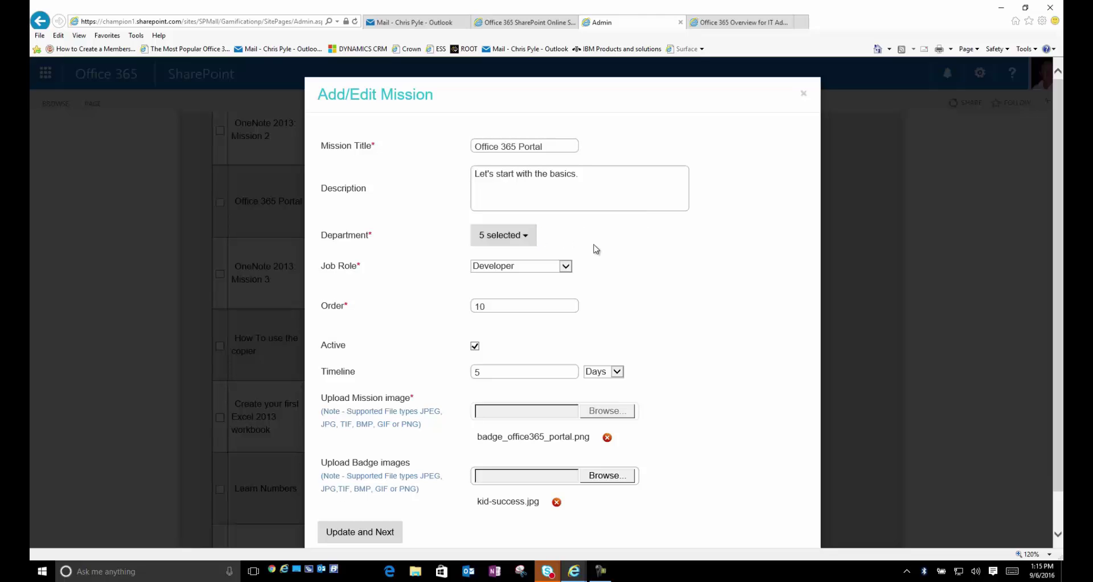
- Add Drill Press Department to the departments assigned to the Office 365 Portal mission
click(523, 241)
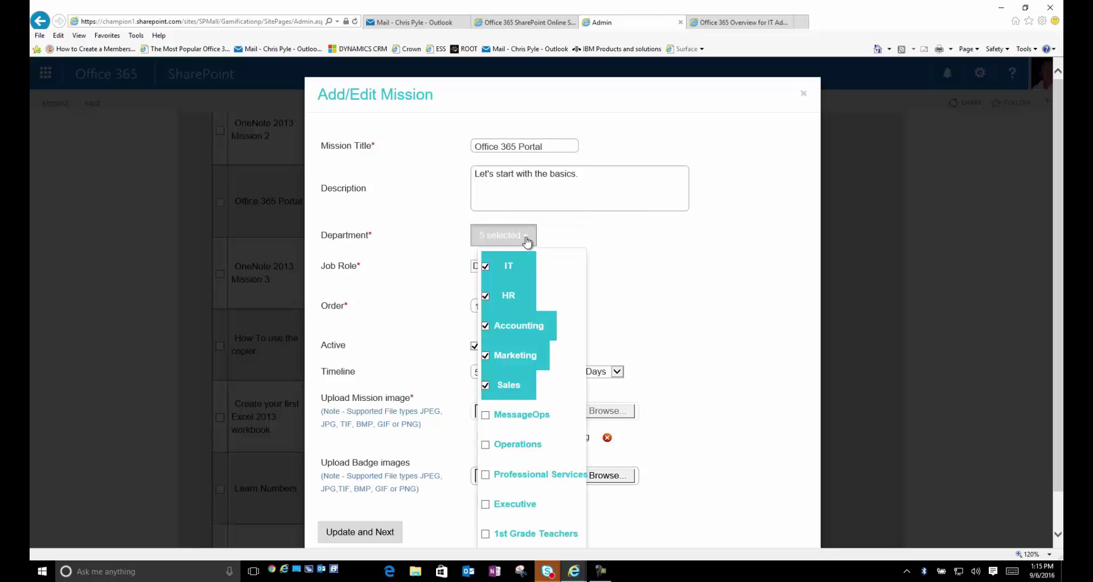
scroll(523, 304, down, 1)
click(486, 523)
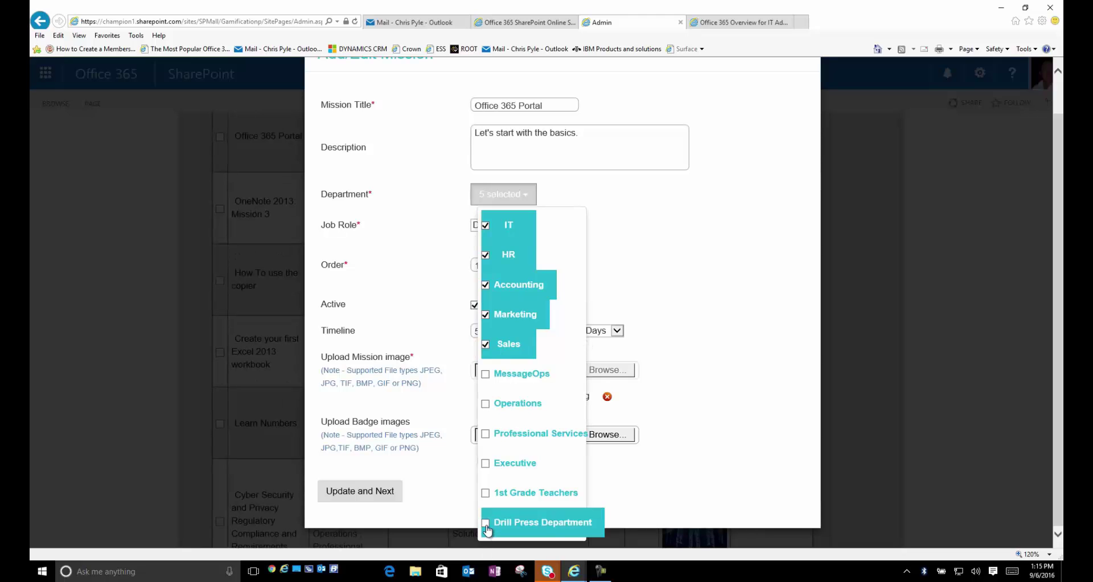
click(734, 273)
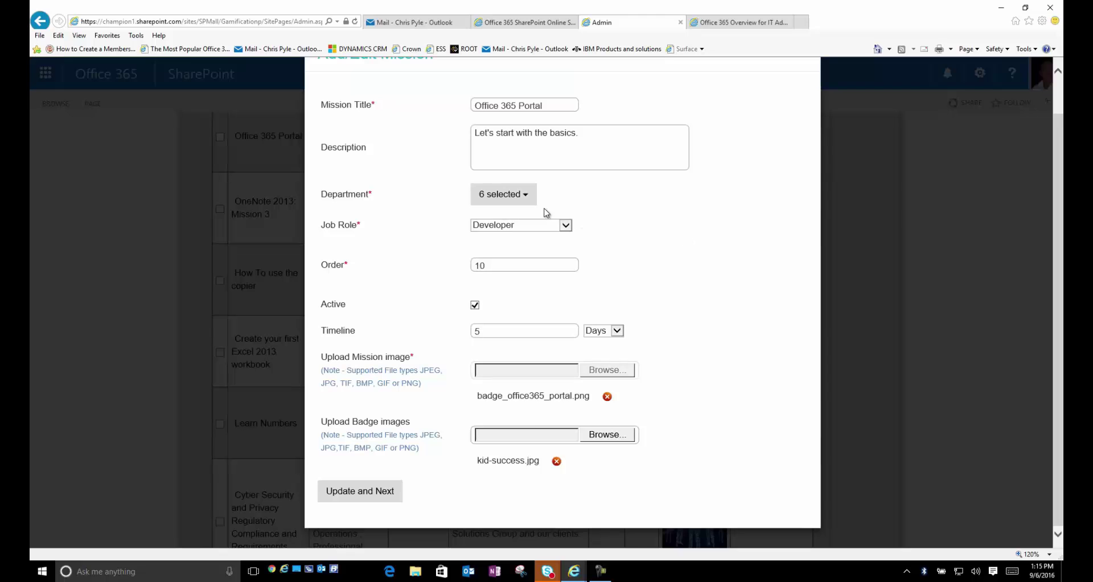
- Review the job roles available for the mission, including Drill Press Operator, without changing the selection
click(565, 226)
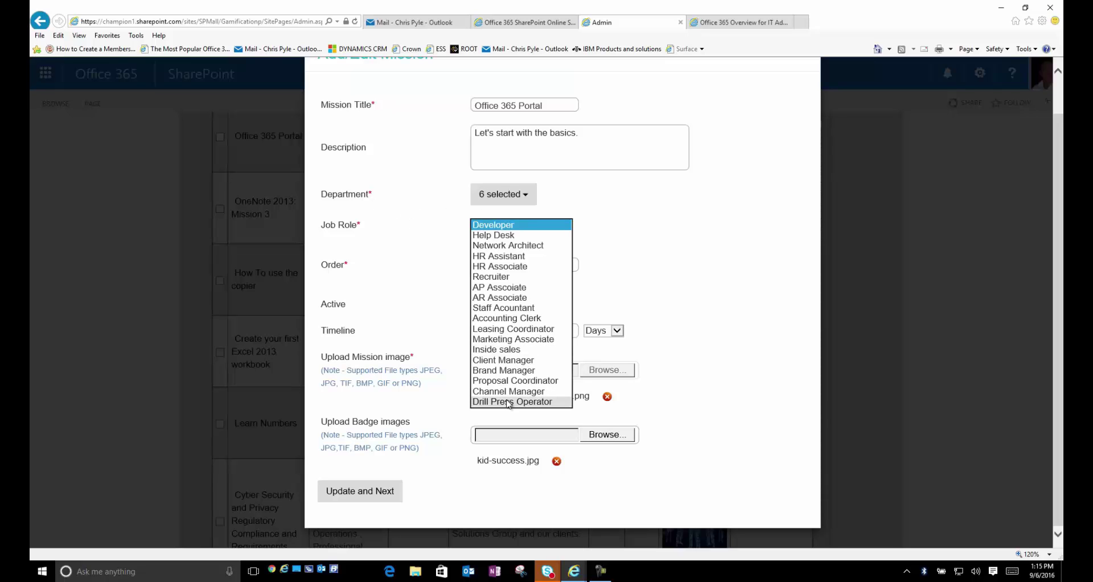
click(666, 261)
scroll(658, 258, up, 1)
scroll(657, 258, down, 1)
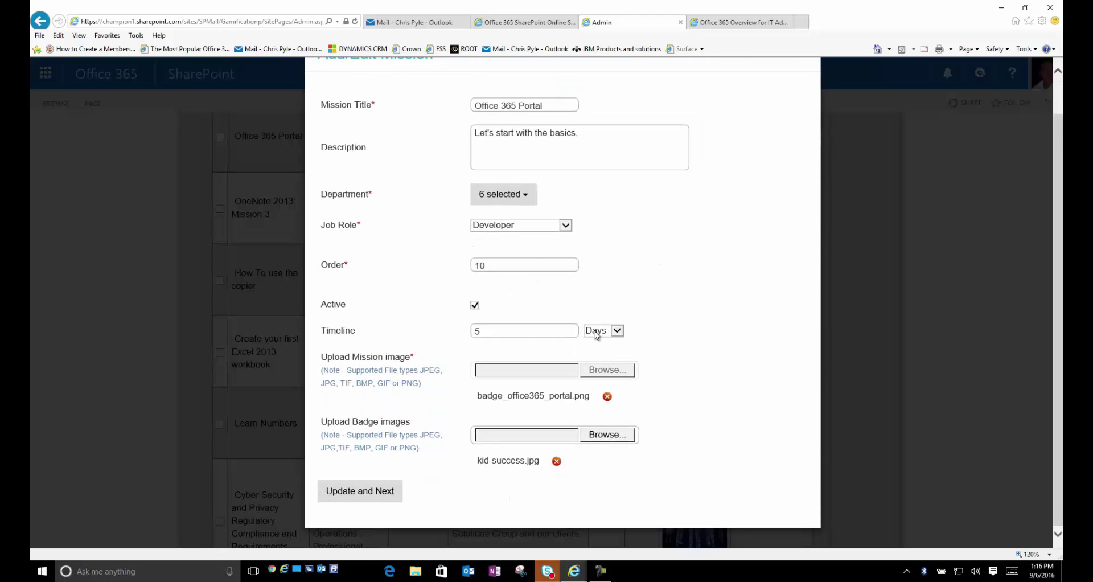
- Set the mission's timeline to 15 days and highlight the file name of its mission image
click(620, 332)
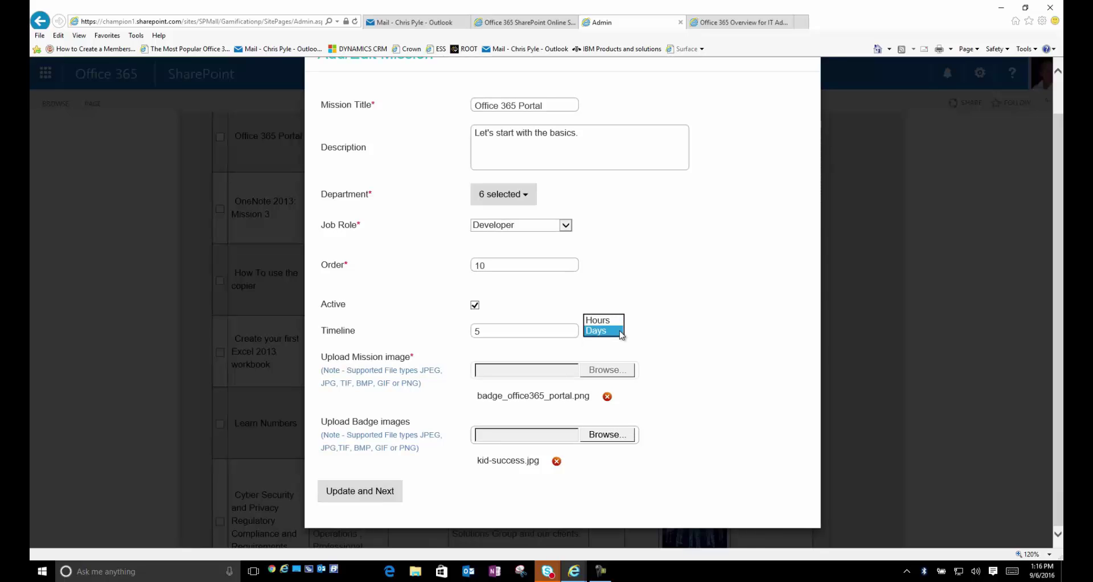
click(603, 331)
click(473, 329)
text(1)
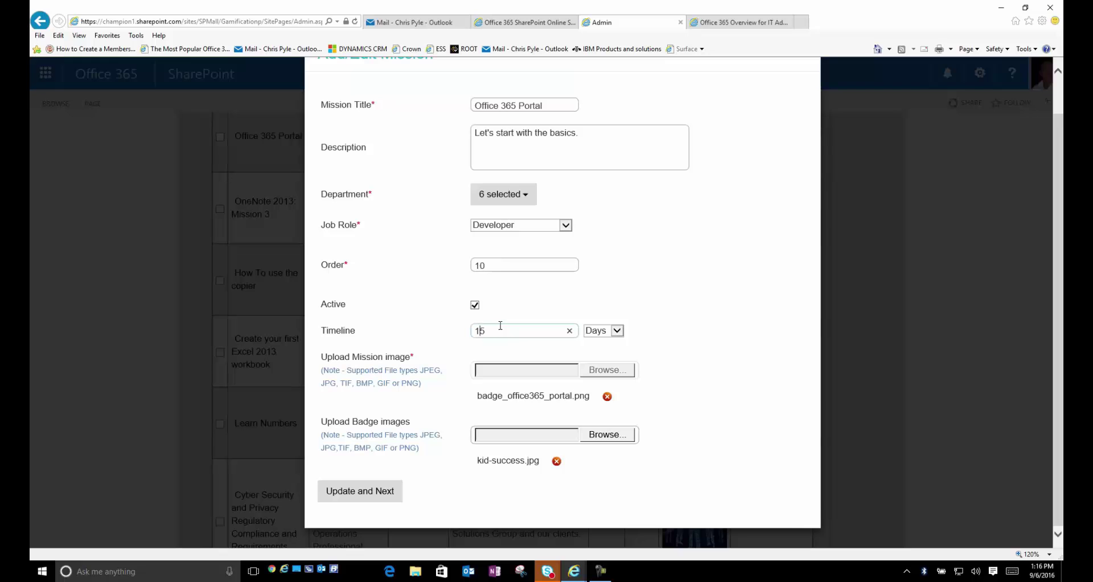
scroll(686, 302, down, 1)
click(708, 375)
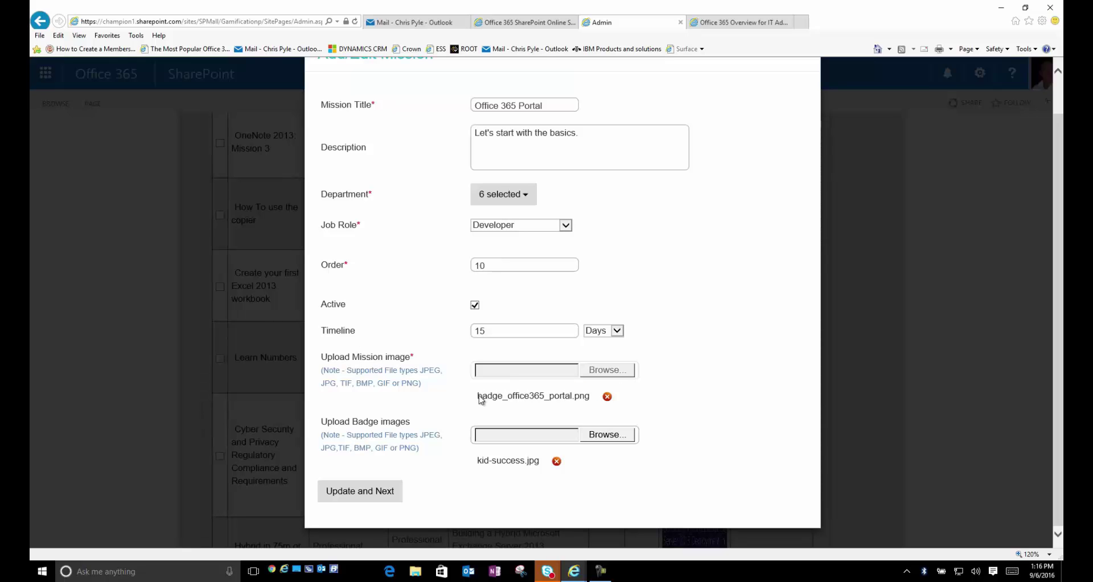
drag(476, 396, 587, 397)
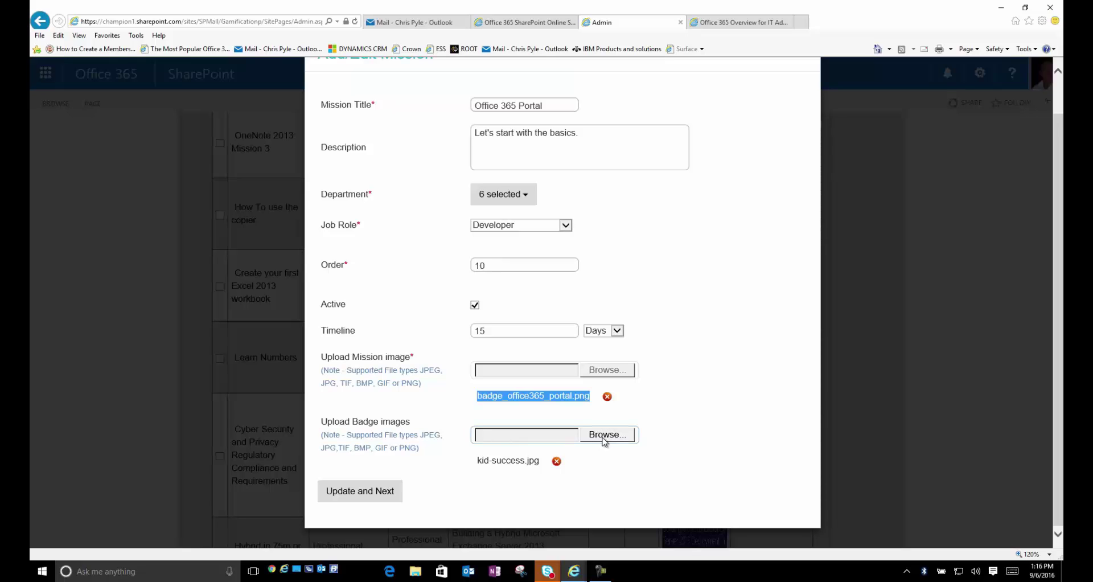
- Highlight the mission's badge image file name and save the Office 365 Portal mission, continuing to its assignments
drag(476, 462, 537, 461)
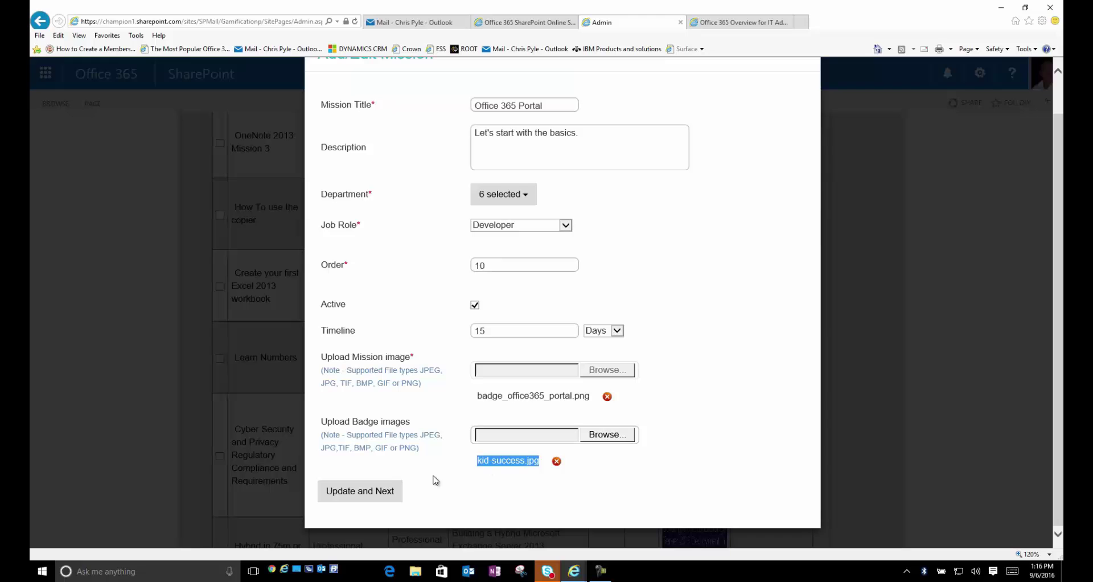
click(373, 493)
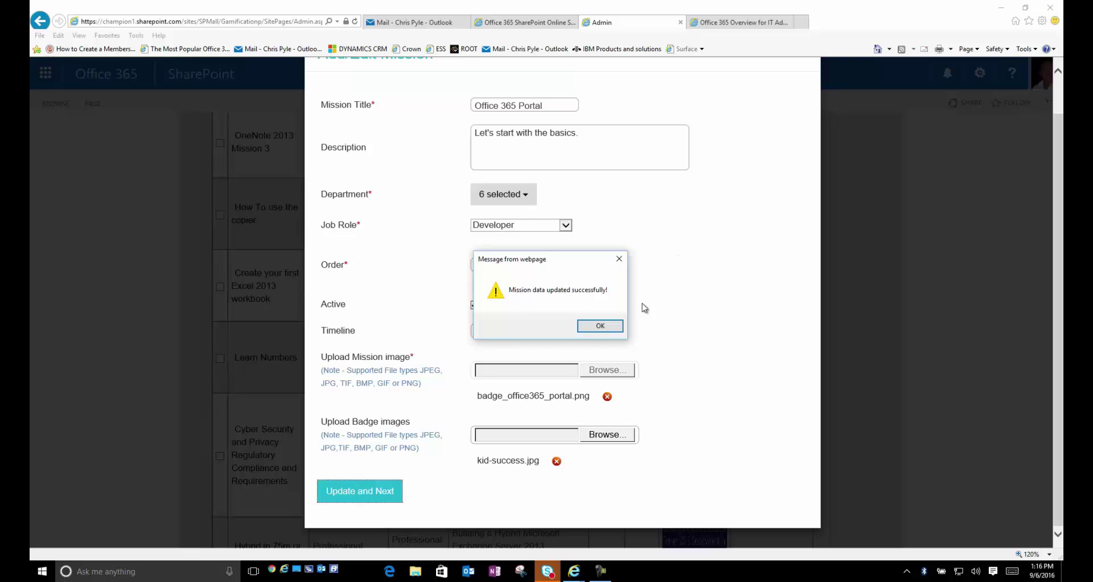
click(615, 326)
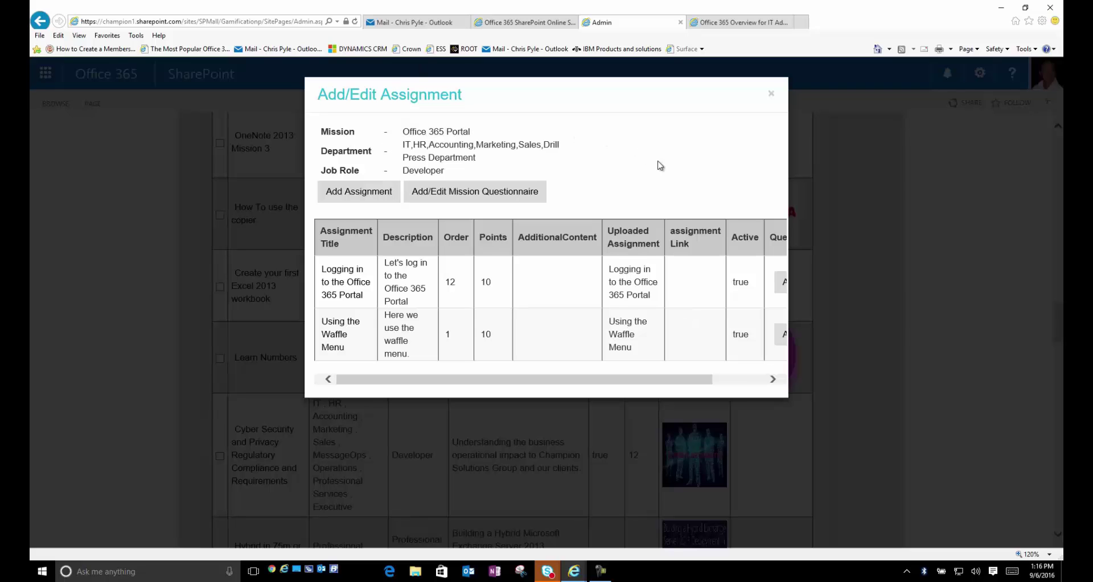
- Start a new assignment titled "Test Assigment" and attach the PDF "2011 SaaS Benchmarks - Opex Engine" from Documents
click(369, 194)
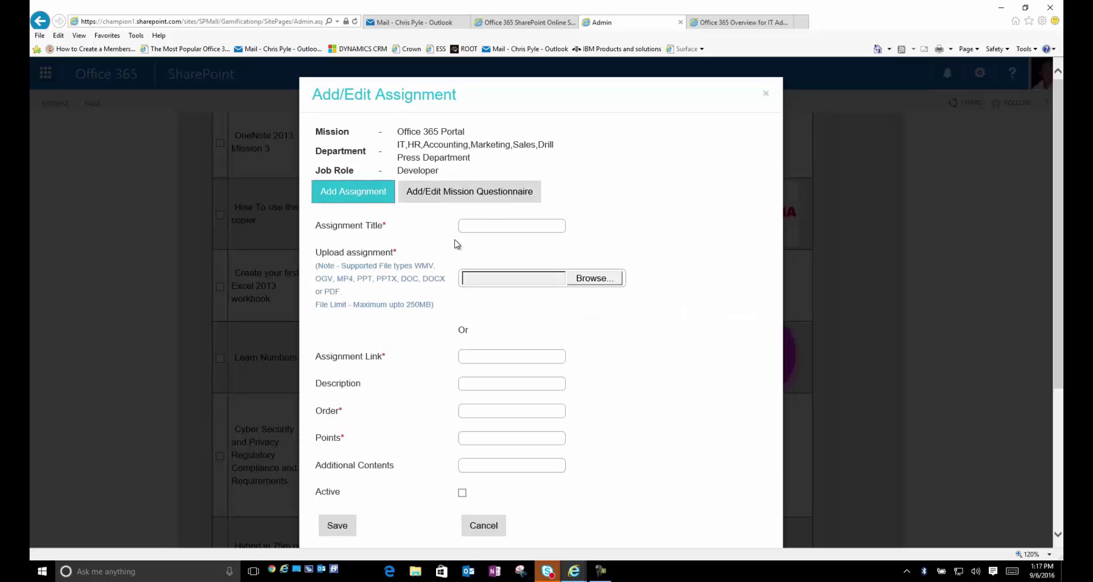
click(492, 226)
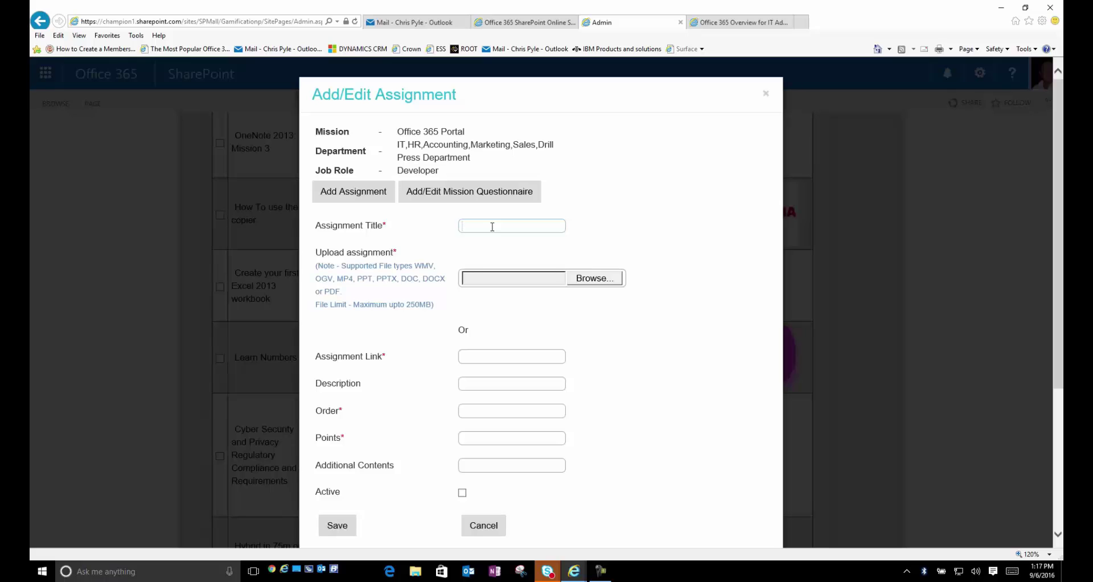
text(Test Assigment)
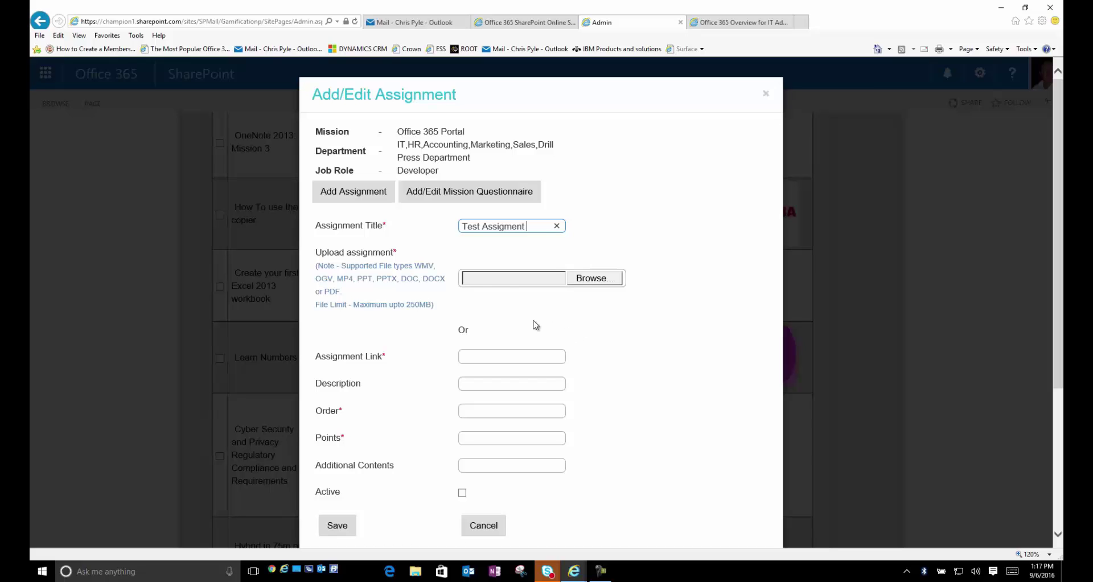
click(592, 278)
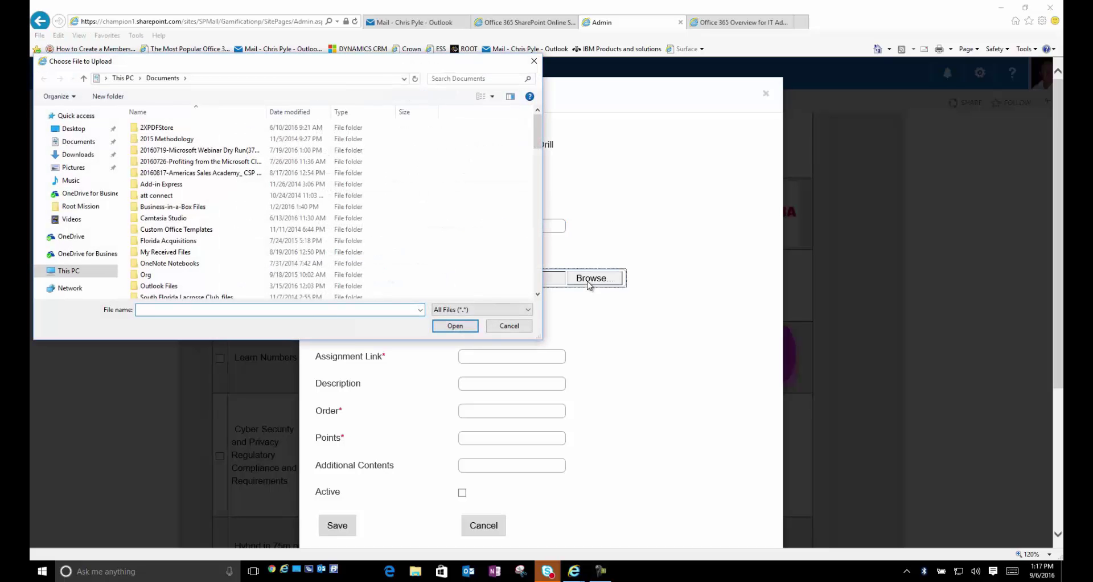
scroll(296, 239, down, 2)
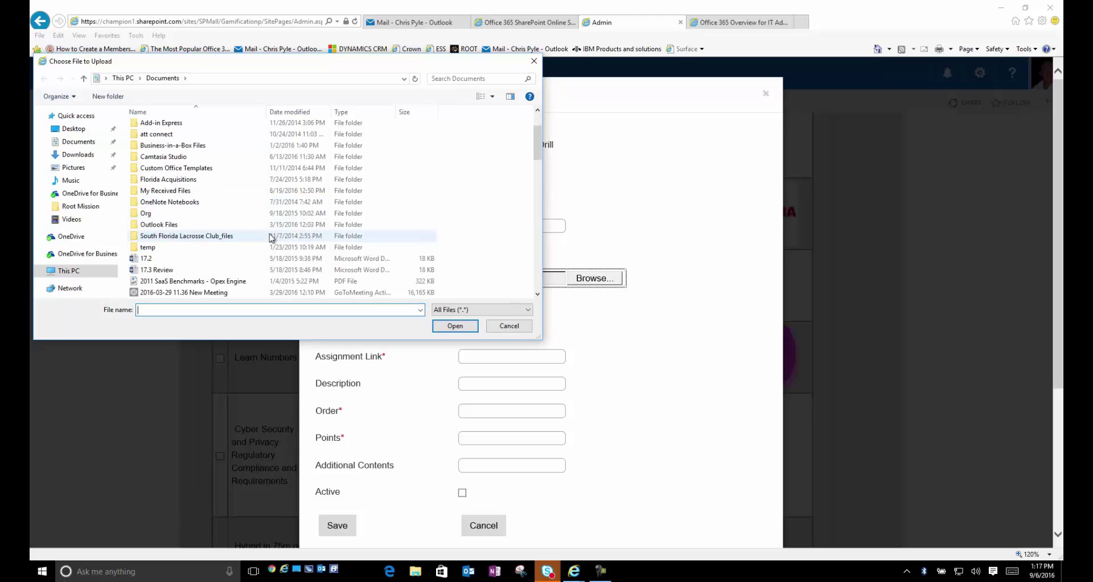
scroll(268, 237, down, 1)
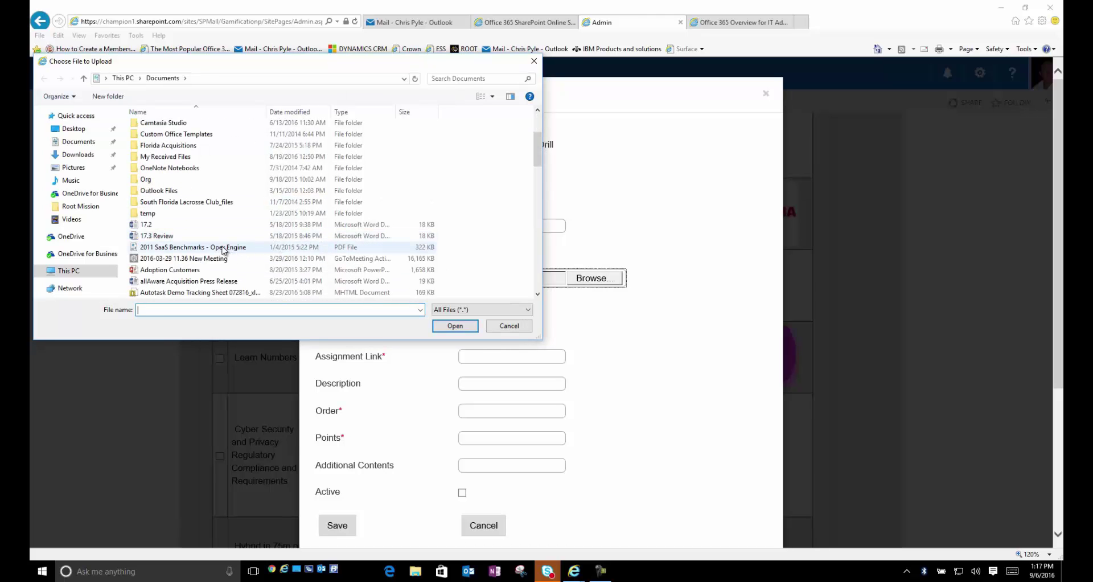
click(199, 248)
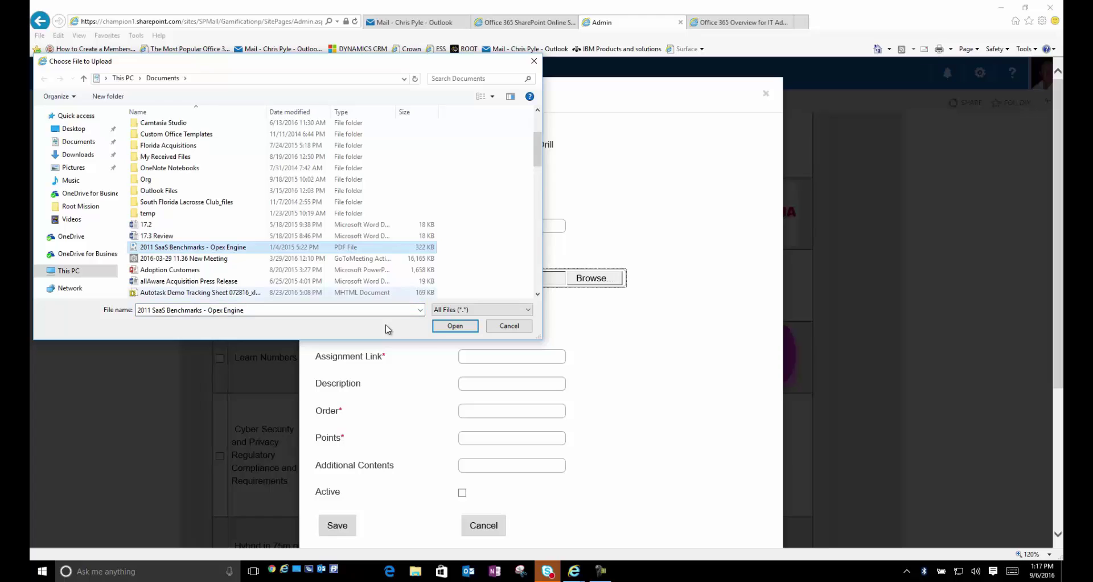
click(452, 326)
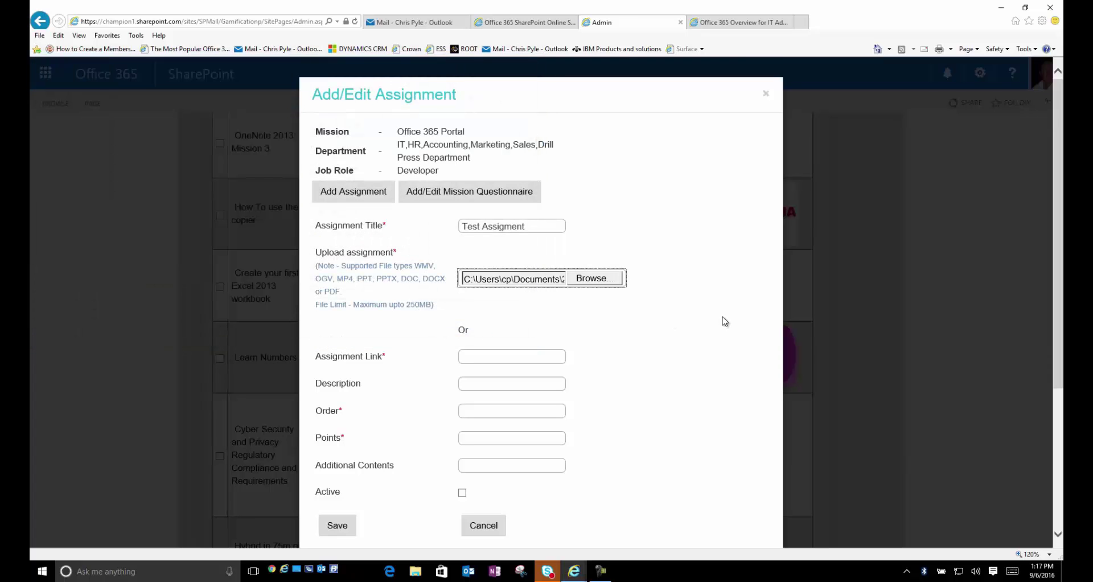
- Give the assignment the description "example", order 3 and 10 points, make it active, and save it
scroll(722, 321, down, 2)
click(493, 310)
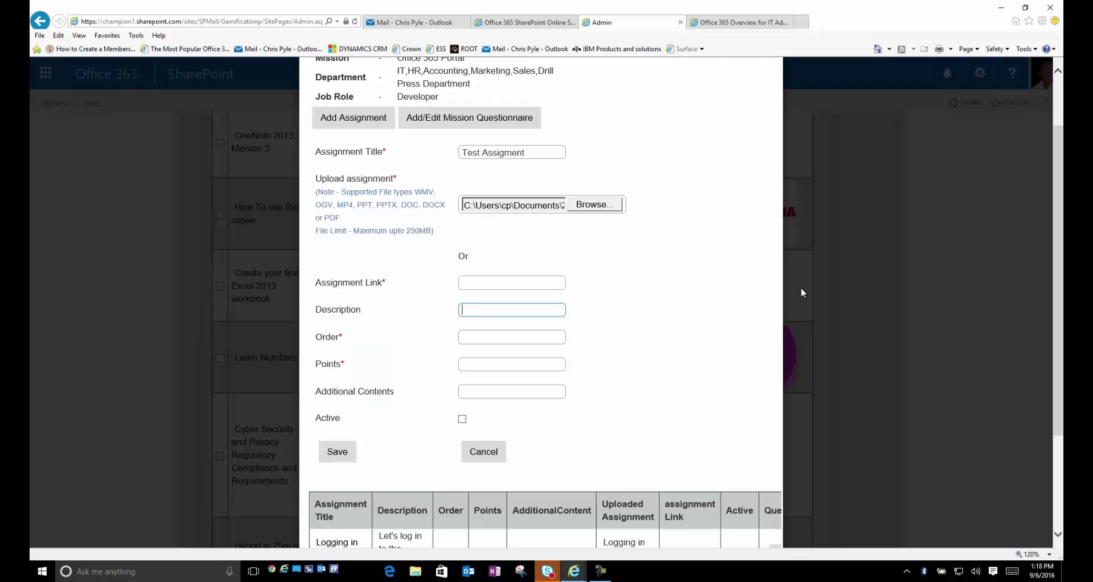
text(example)
scroll(487, 344, down, 4)
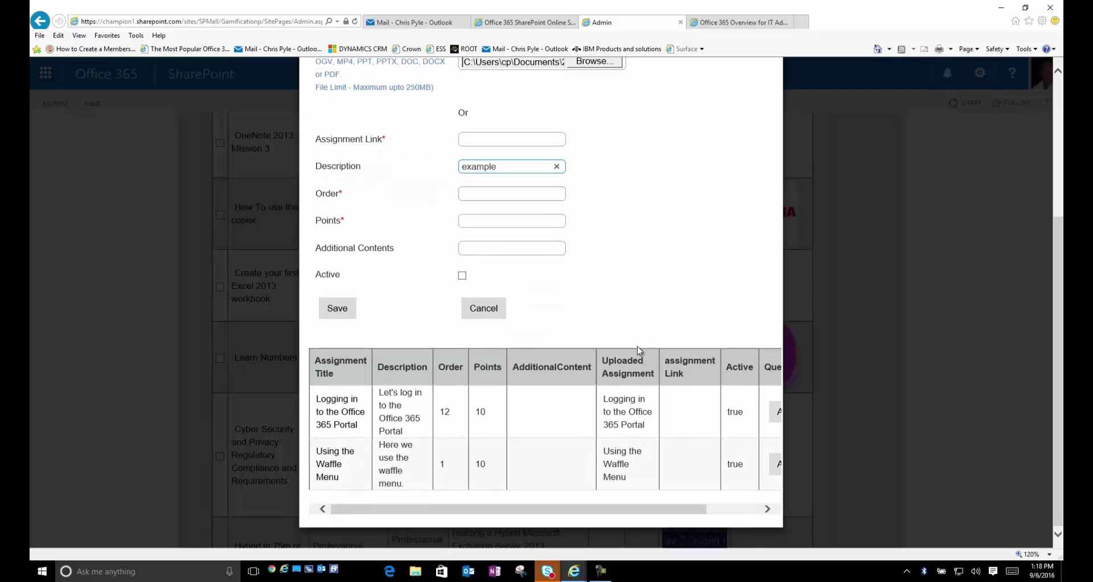
click(475, 194)
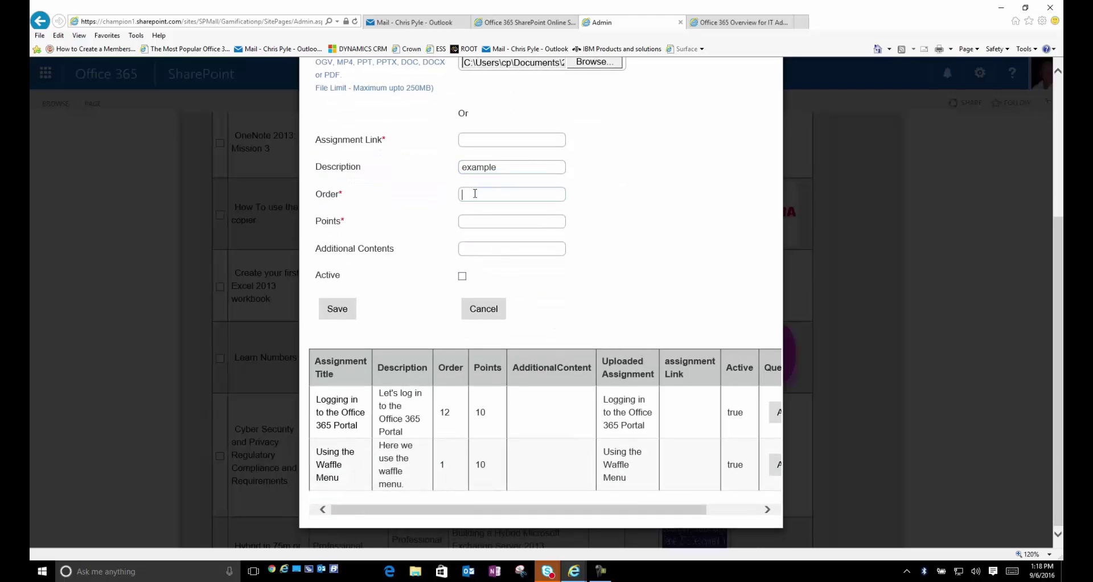
text(3)
click(477, 224)
text(10)
click(463, 277)
click(345, 316)
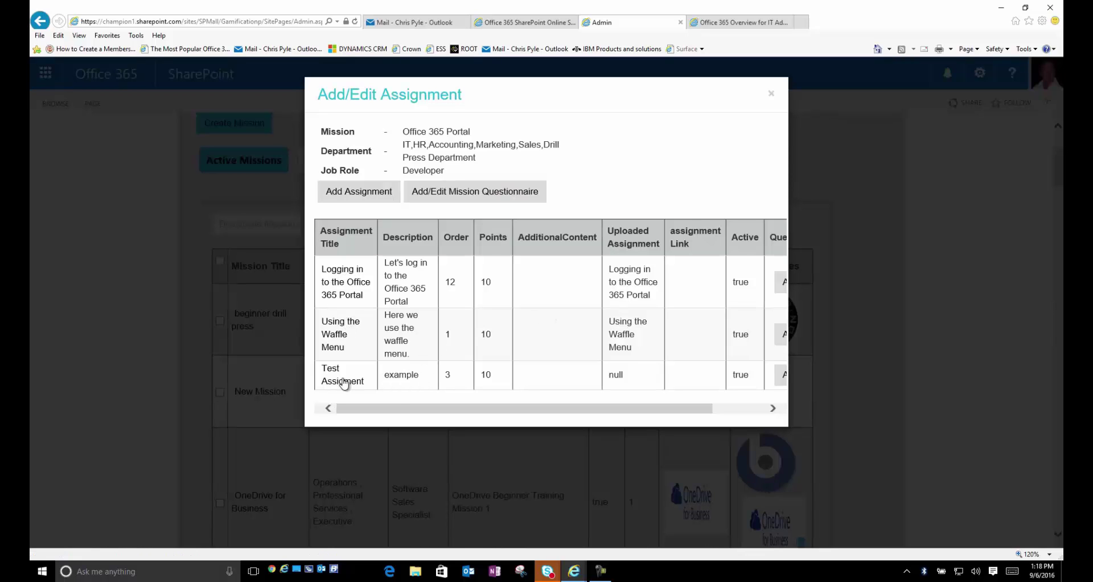
- Add the question "Is Office 365 a SaS offering" with the choices "true, false" to the Test Assigment questionnaire
drag(430, 411, 500, 411)
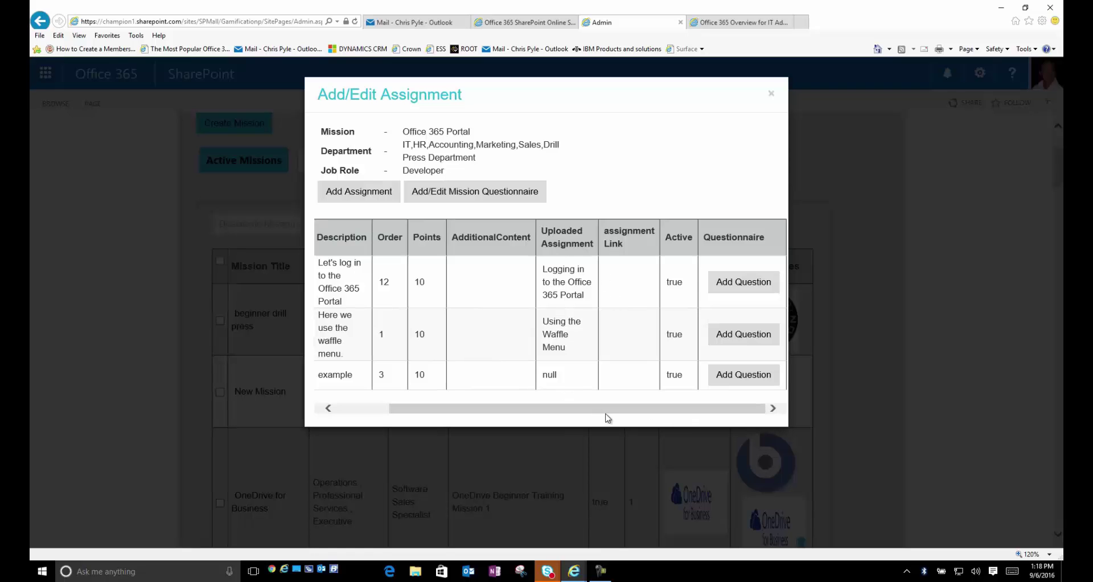
click(739, 376)
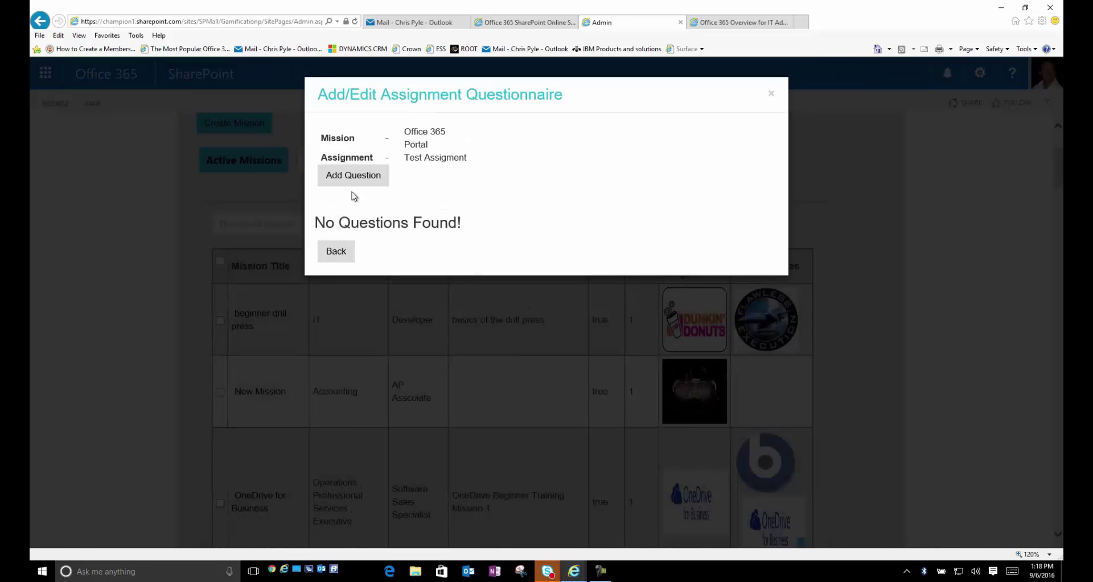
click(345, 183)
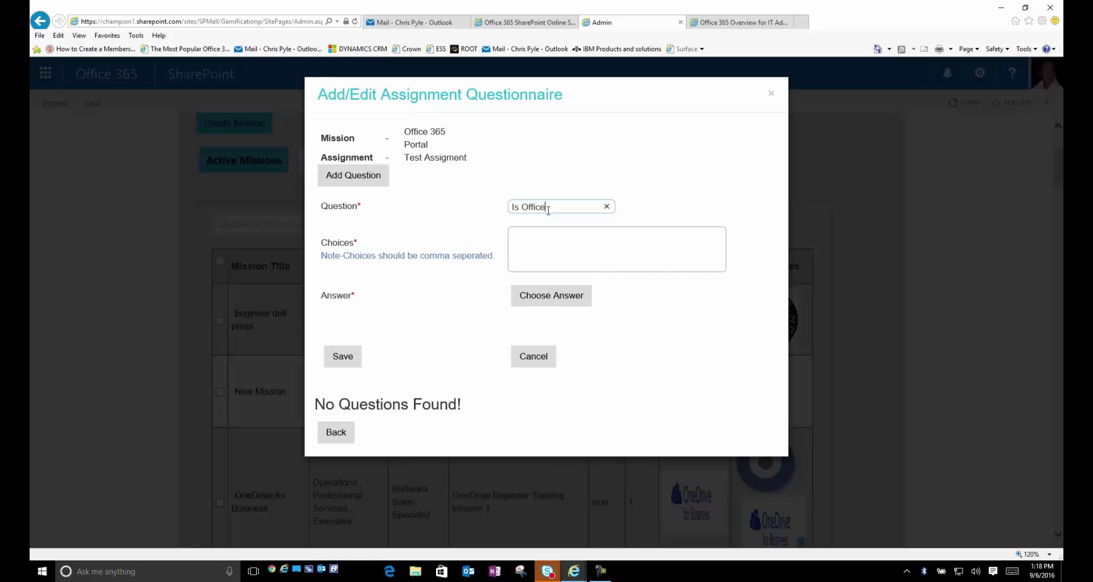
text(Is Office 365 a SaS)
text( offering)
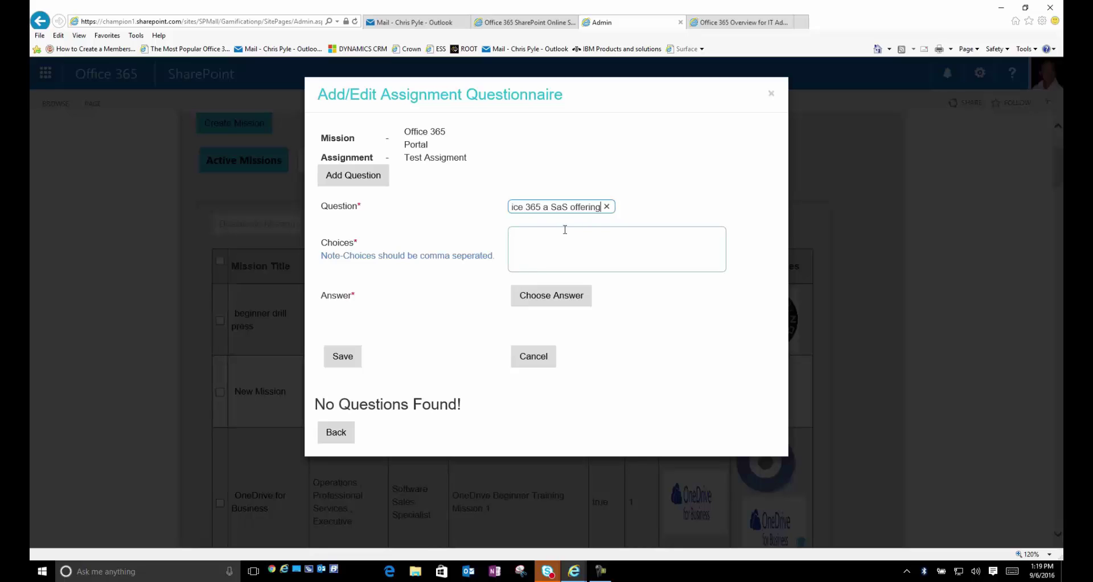
click(564, 245)
text(true)
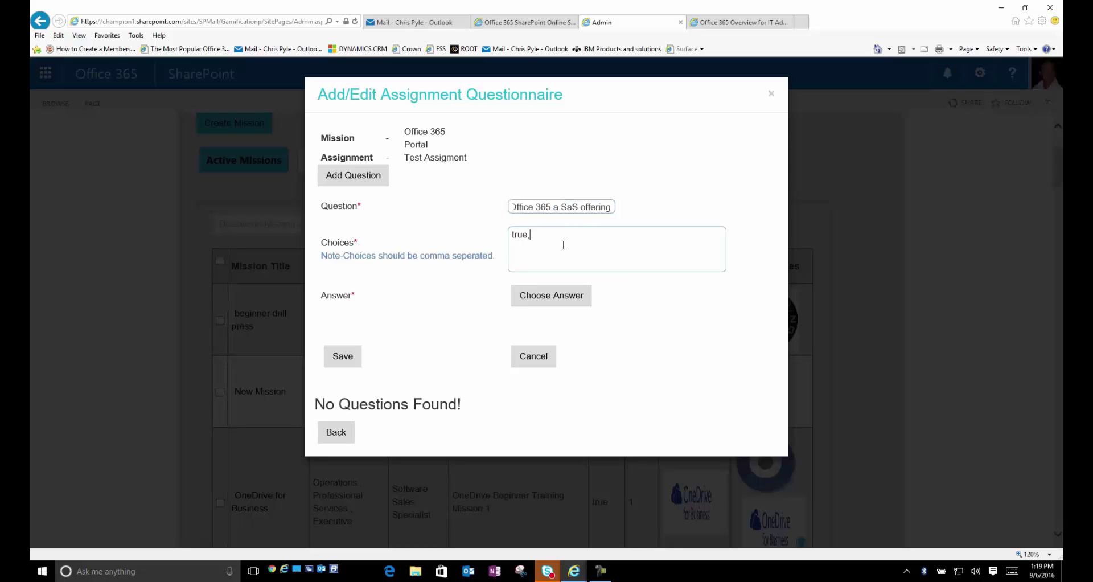
text(, false)
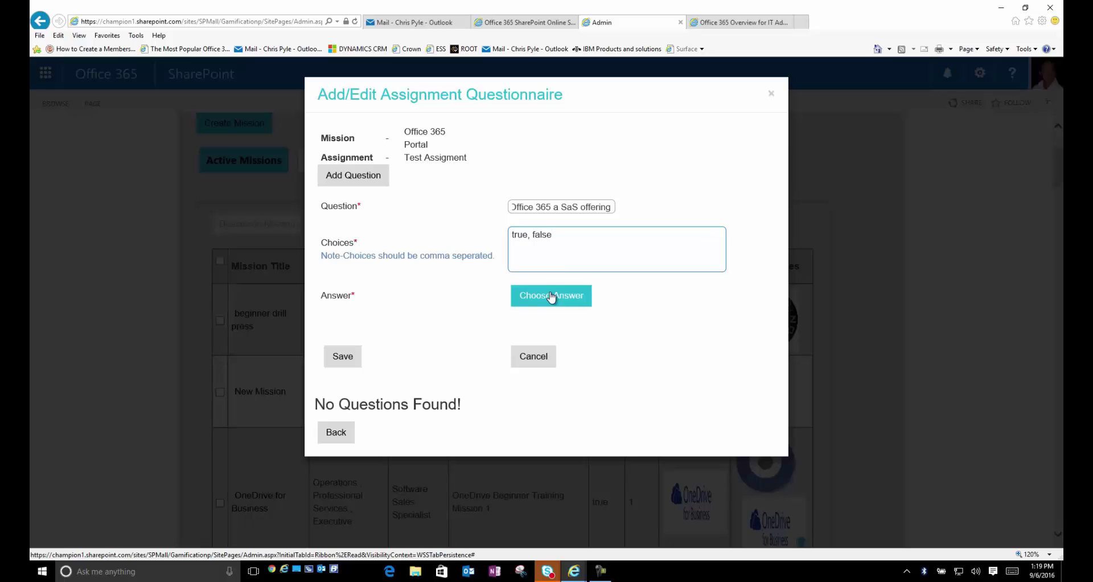
- Set true as the question's correct answer, save the question, and close the assignment questionnaire
click(551, 296)
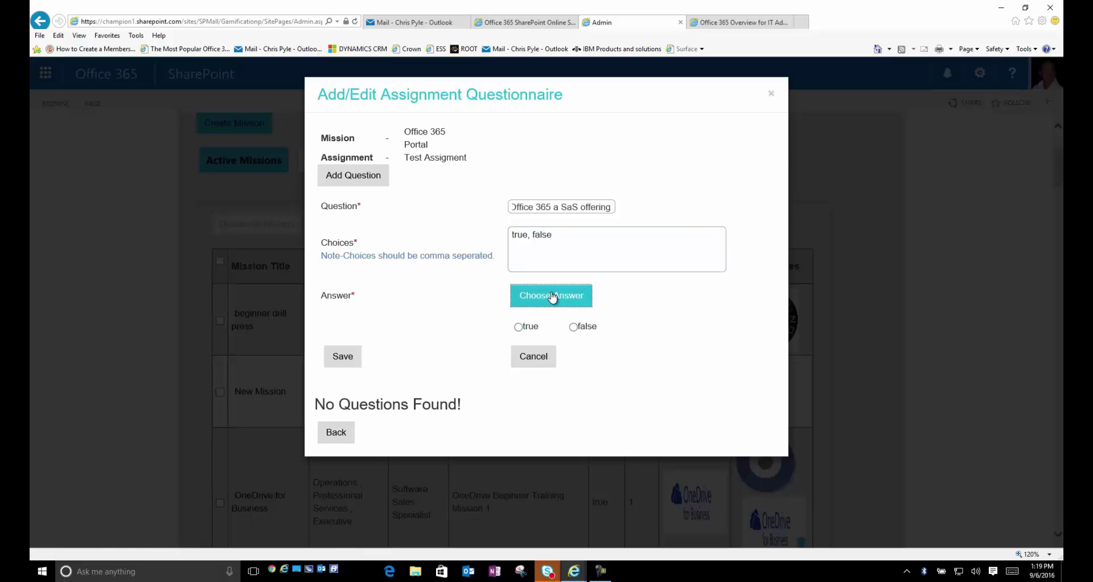
click(519, 328)
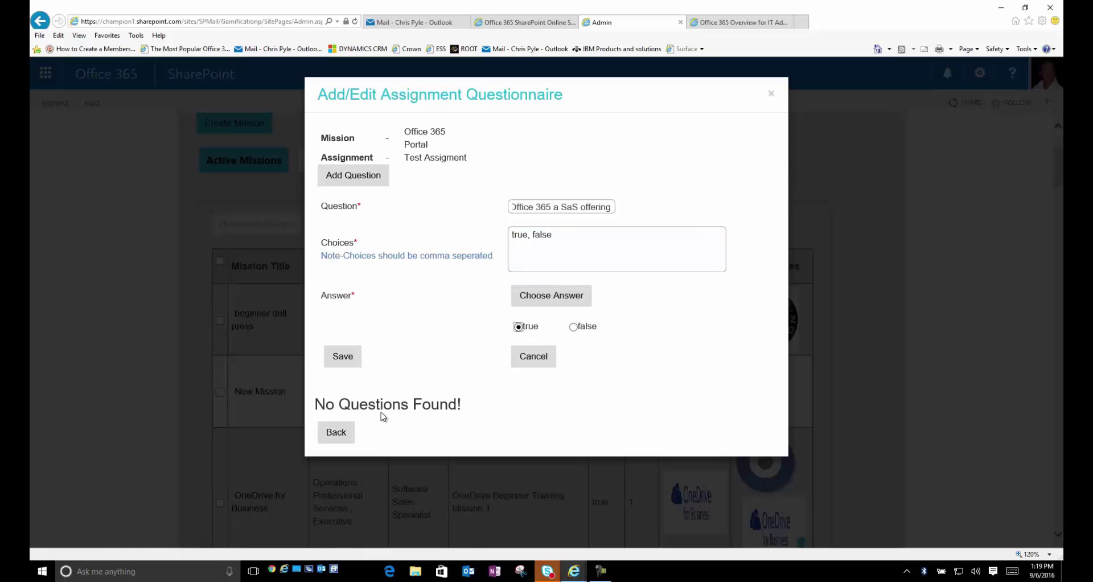
click(335, 369)
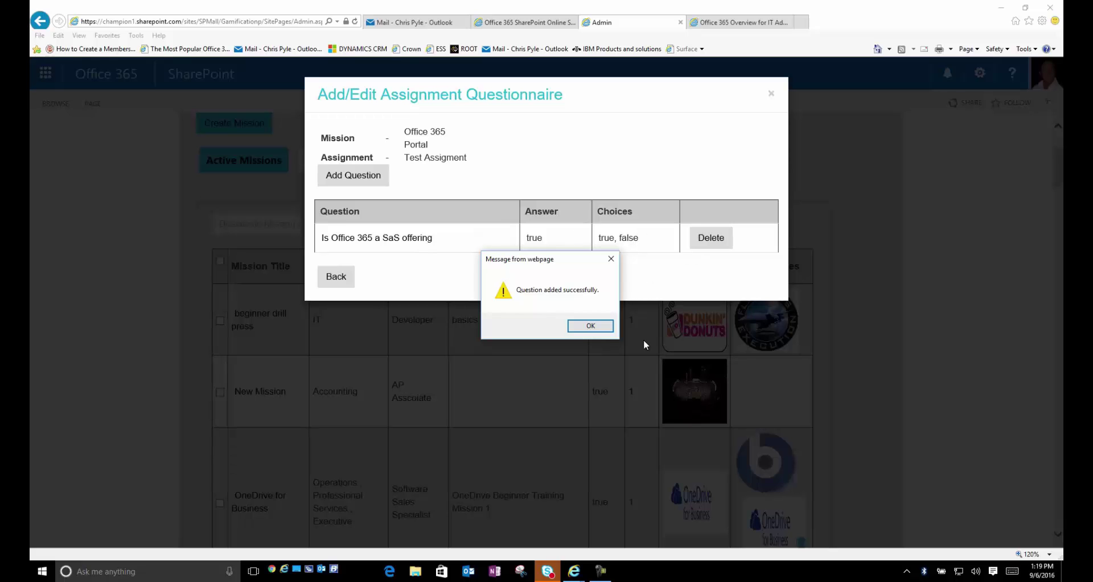
click(596, 328)
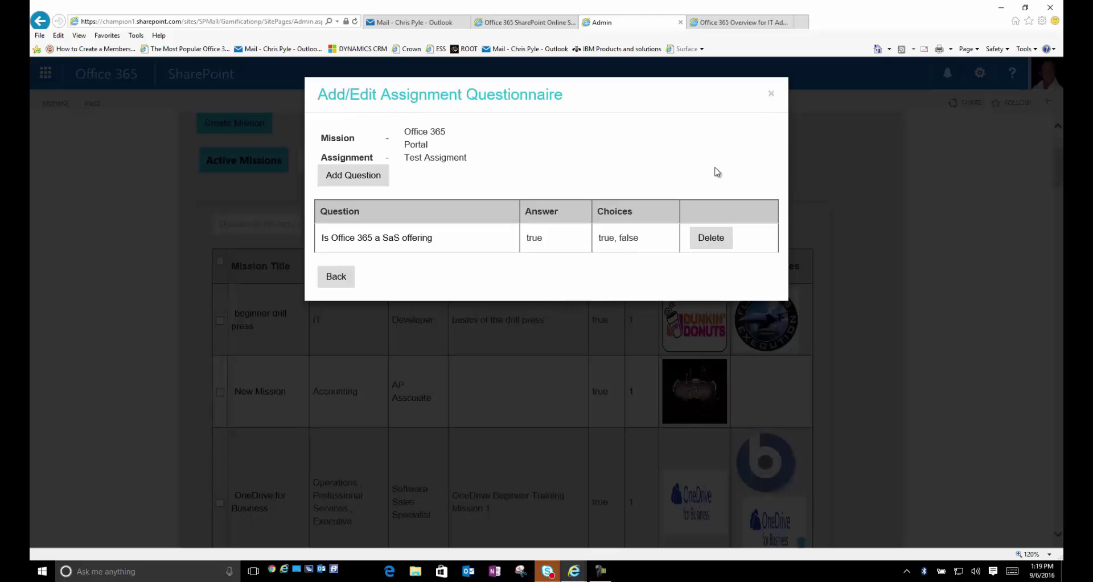
click(772, 96)
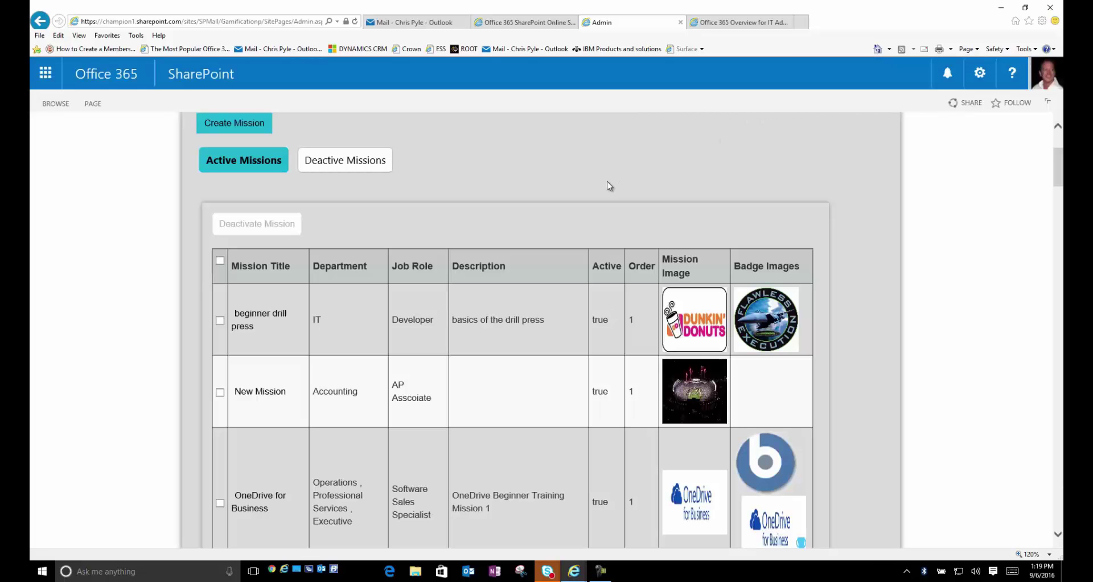
- Open the Additional Learnings admin section and look through its list of learnings
scroll(591, 186, up, 1)
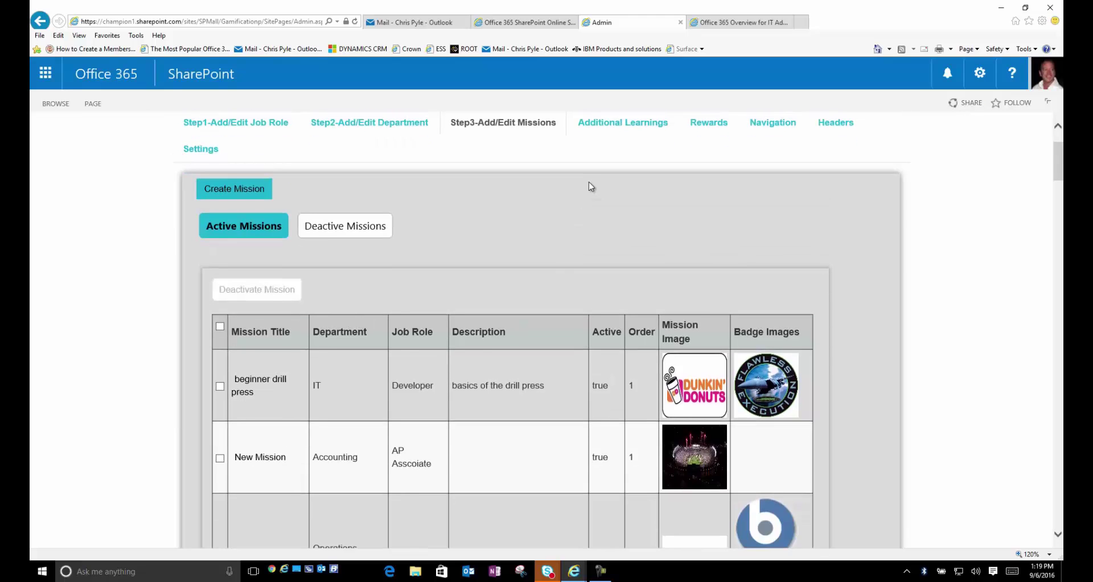
scroll(590, 186, up, 1)
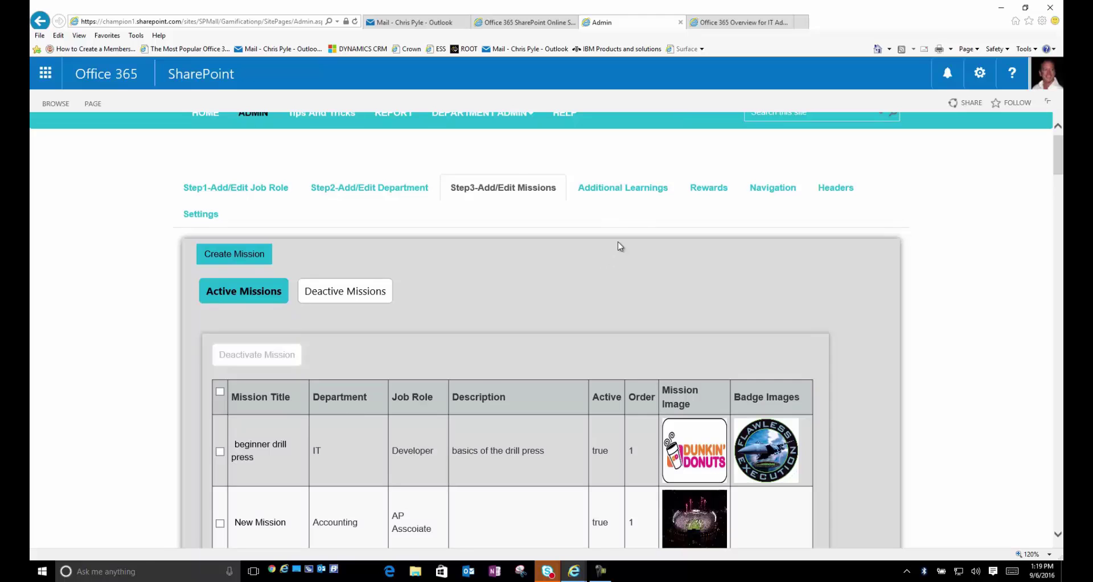
click(639, 194)
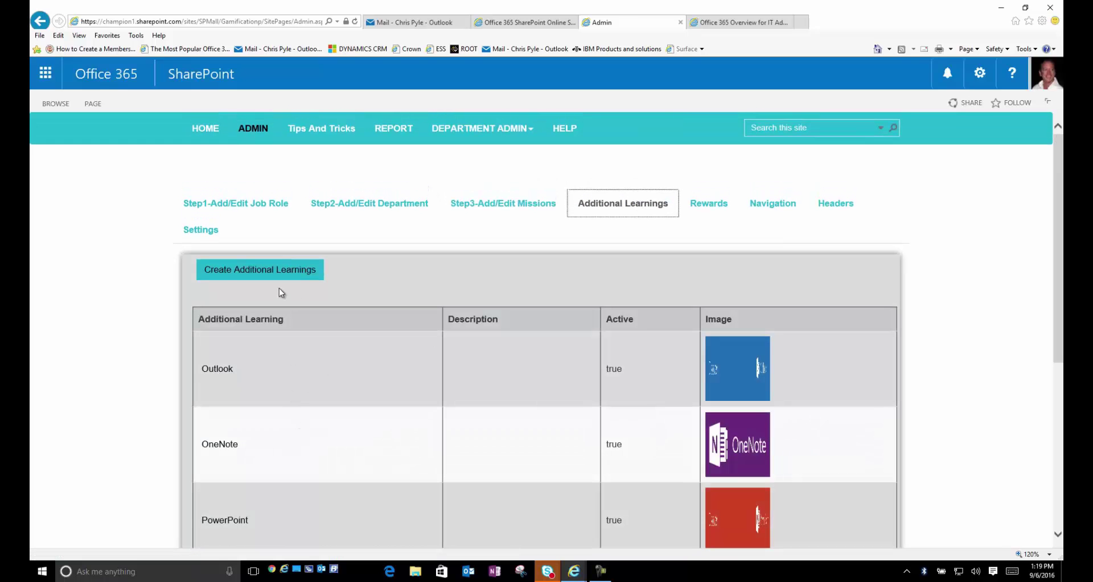
scroll(302, 333, down, 2)
scroll(307, 335, up, 2)
- Open the Rewards admin section and view the details of the action image american heritage logo.jpg
click(716, 216)
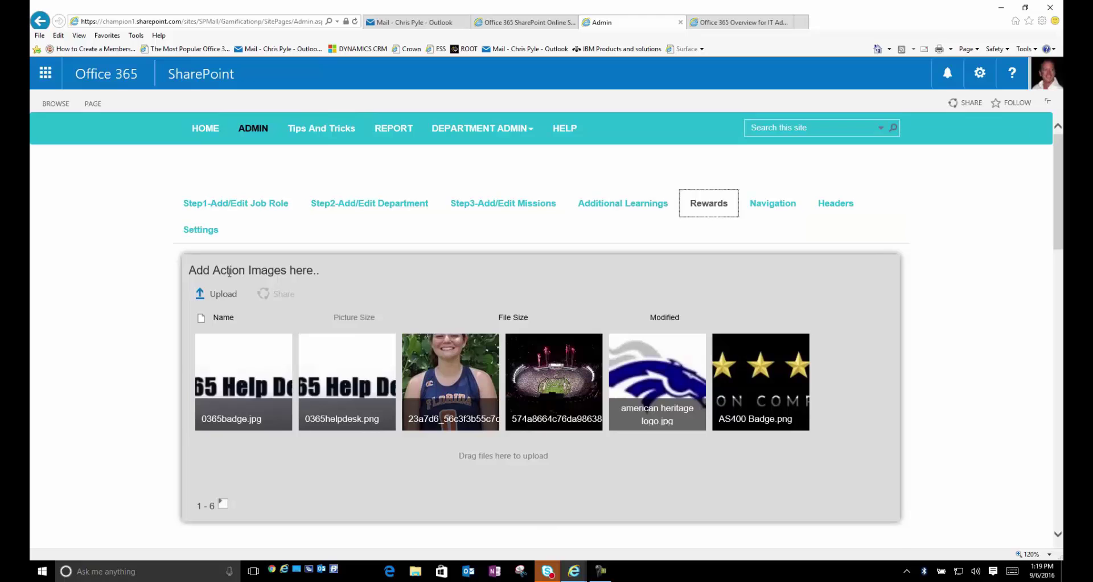
scroll(288, 266, down, 4)
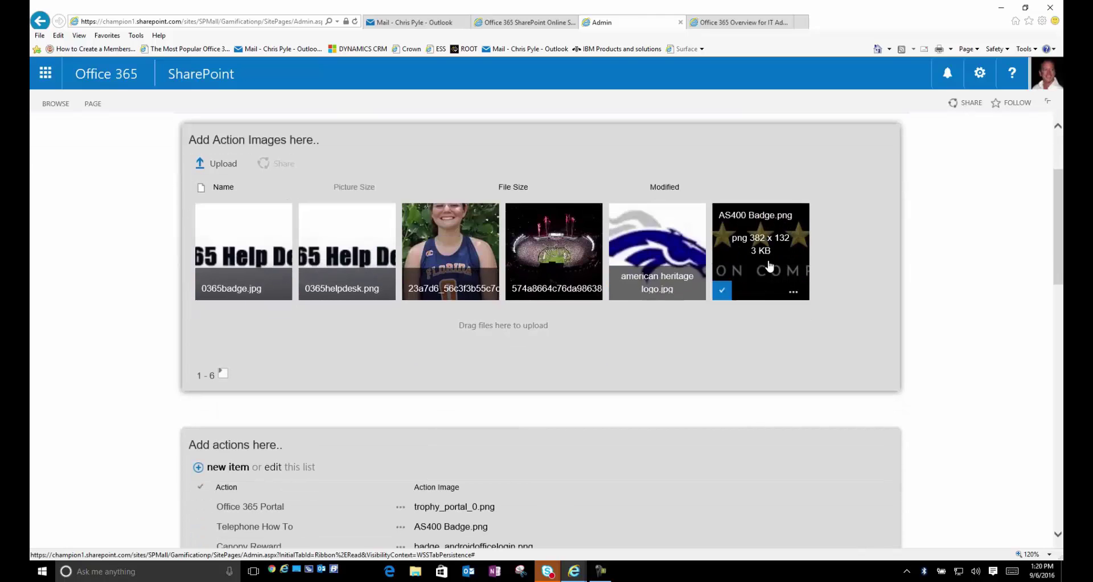
click(651, 248)
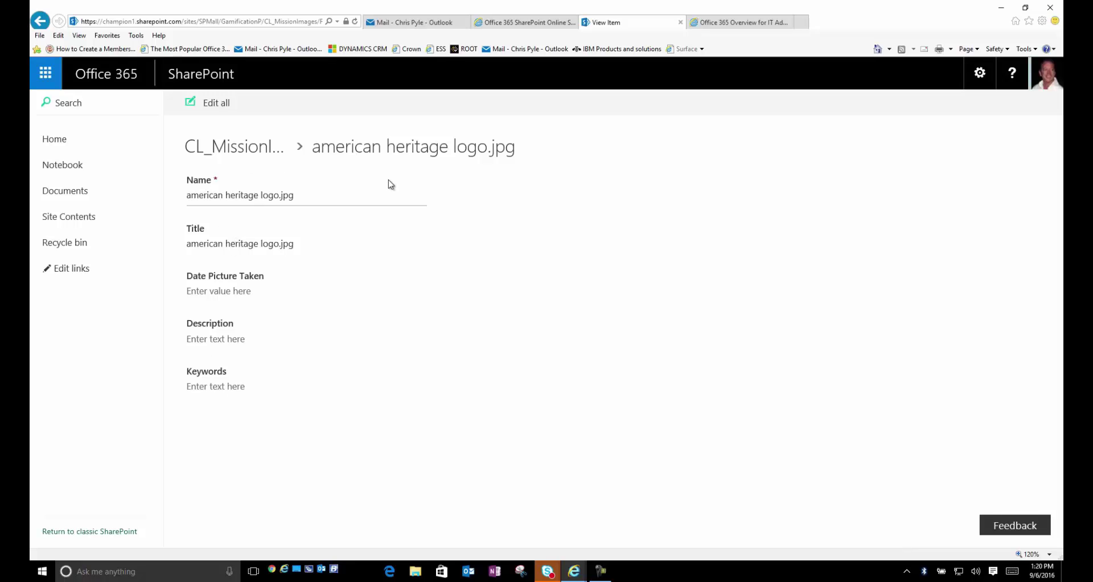
- Return to the Rewards admin section and examine the list of actions and their assigned images
click(40, 21)
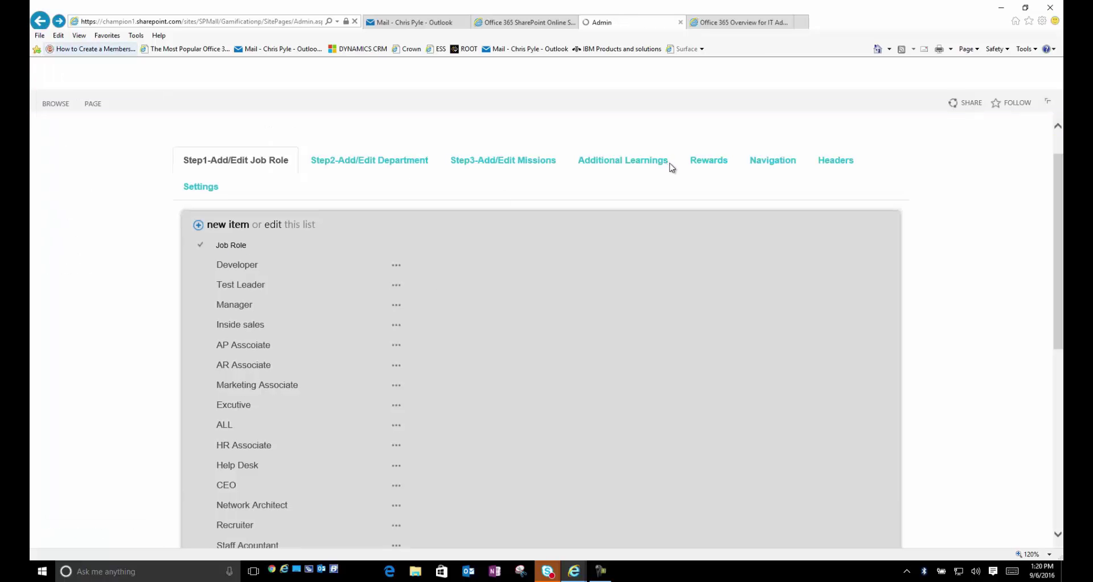
click(709, 165)
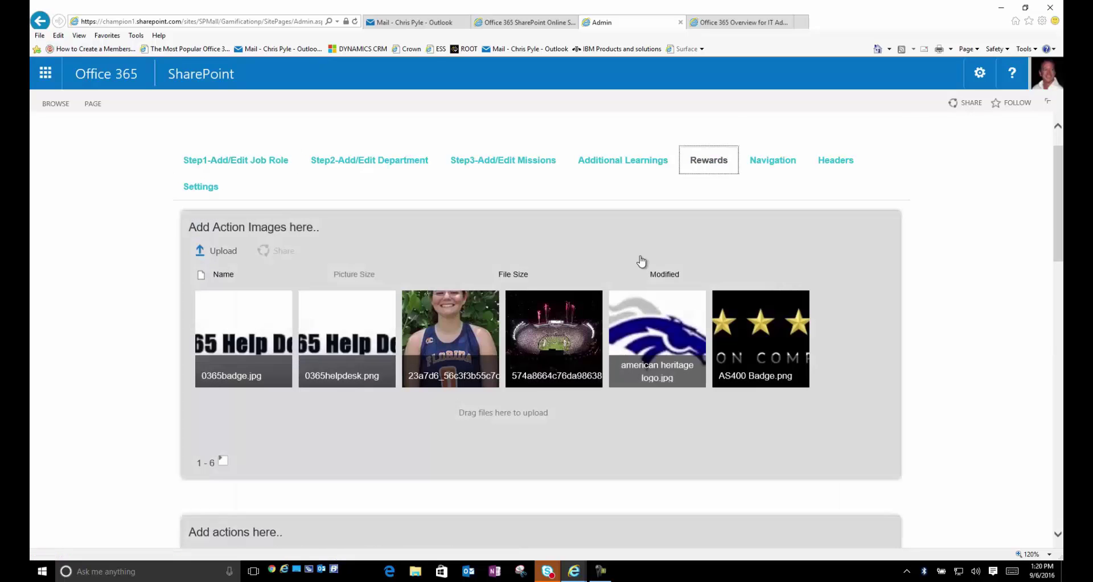
scroll(441, 438, down, 5)
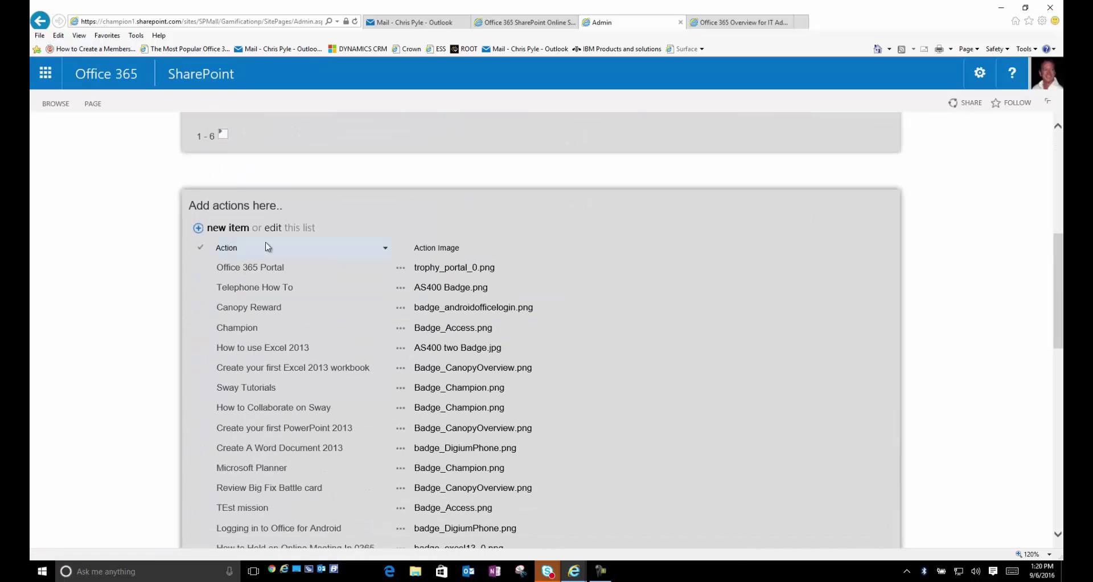
- Add a rewards details item that gives "$5 Dunkin D." for the Office 365 Portal action, and save it
scroll(236, 270, down, 1)
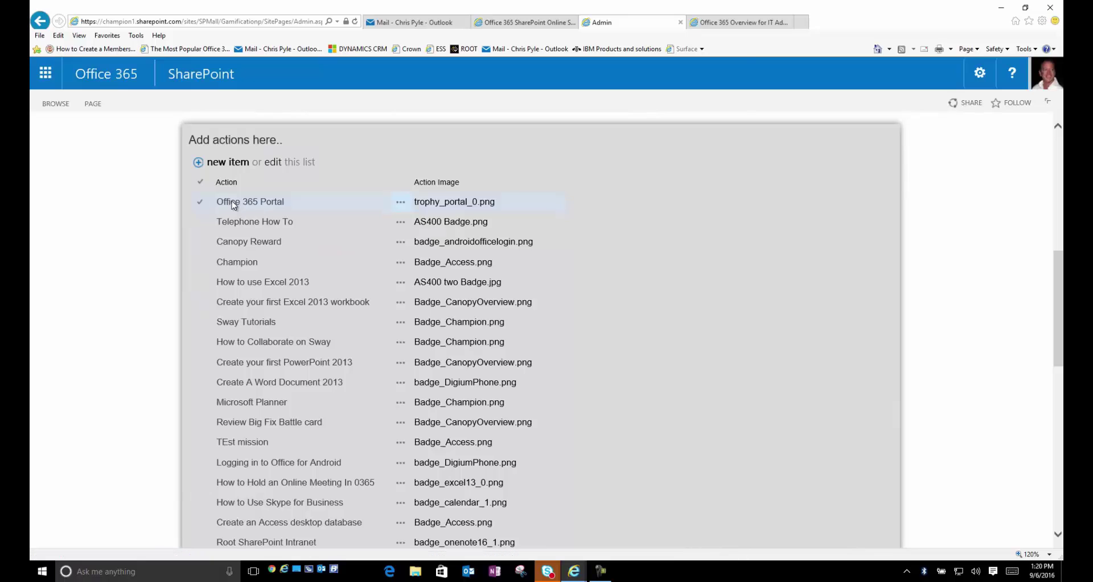
scroll(419, 199, down, 8)
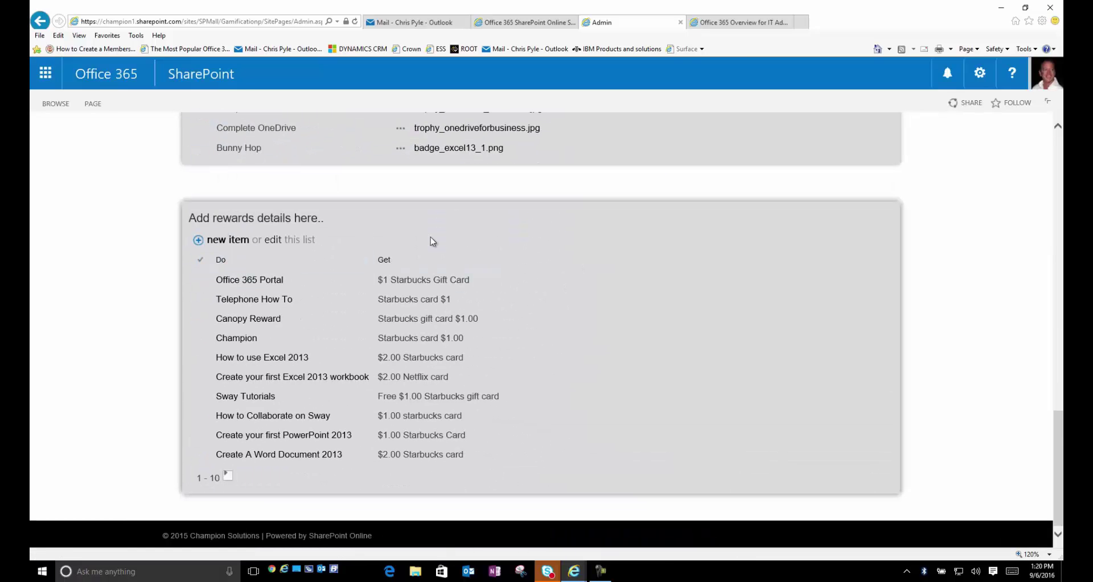
click(220, 242)
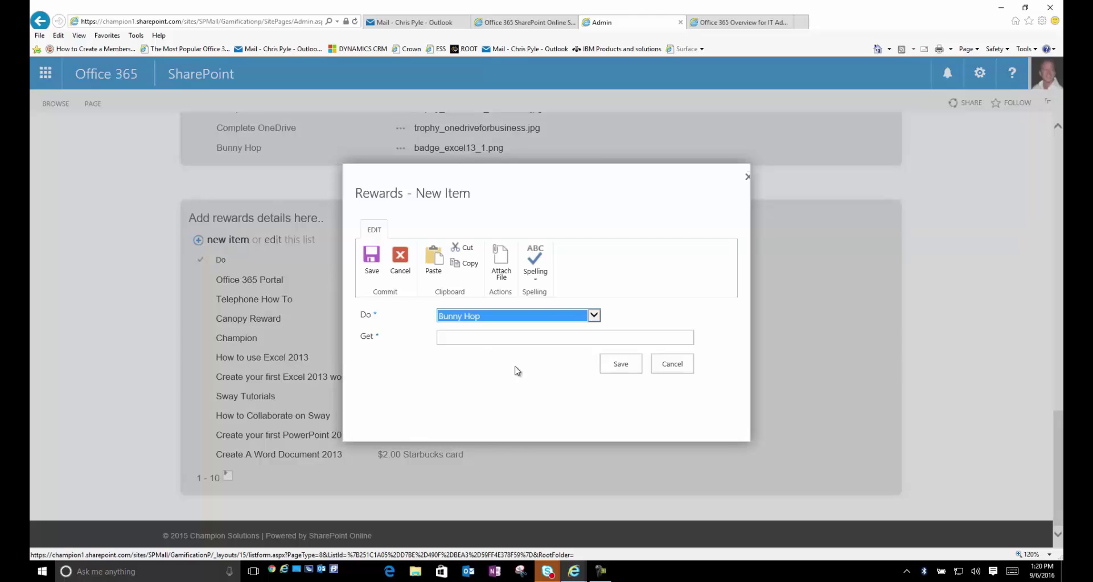
click(595, 316)
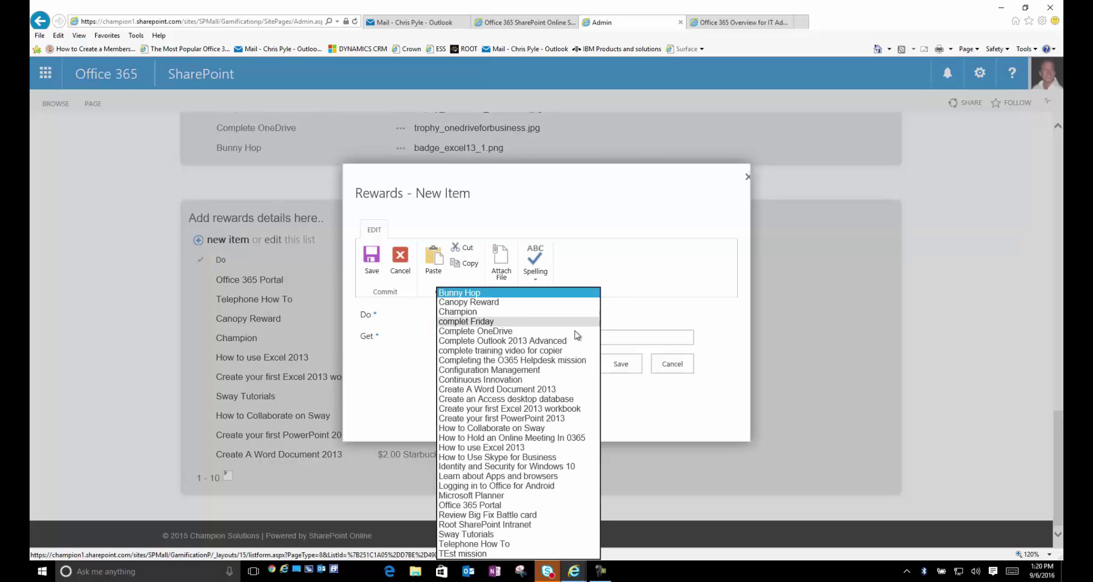
click(500, 505)
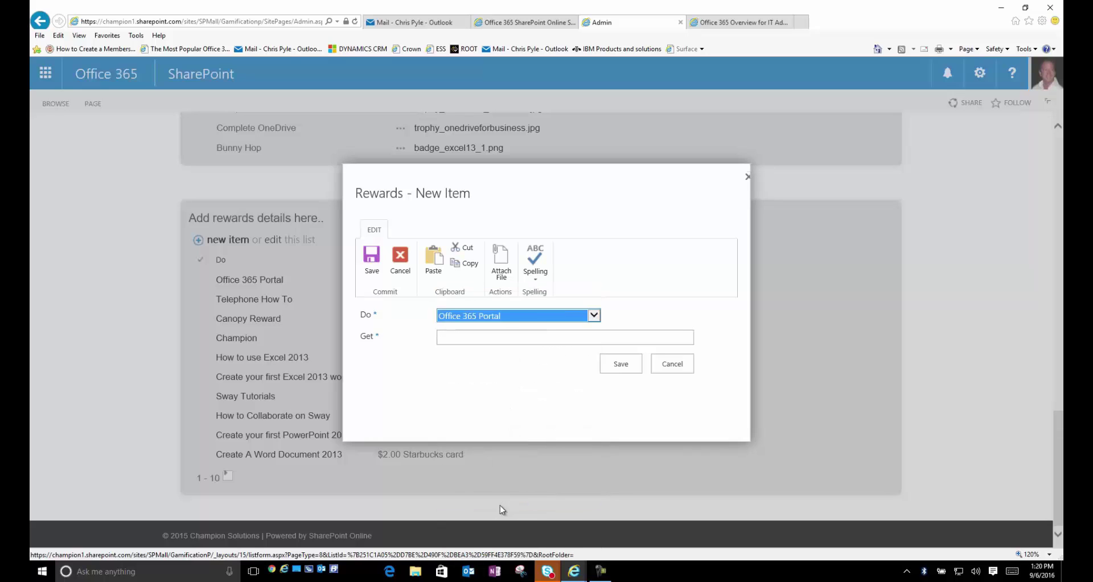
click(470, 338)
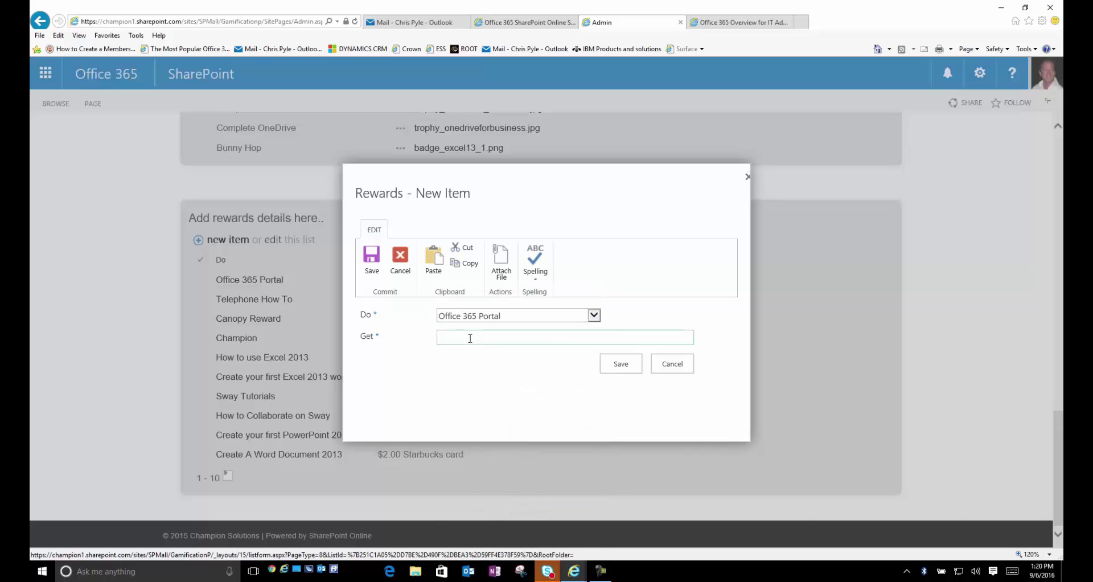
text($5 Dunkin D.)
click(621, 364)
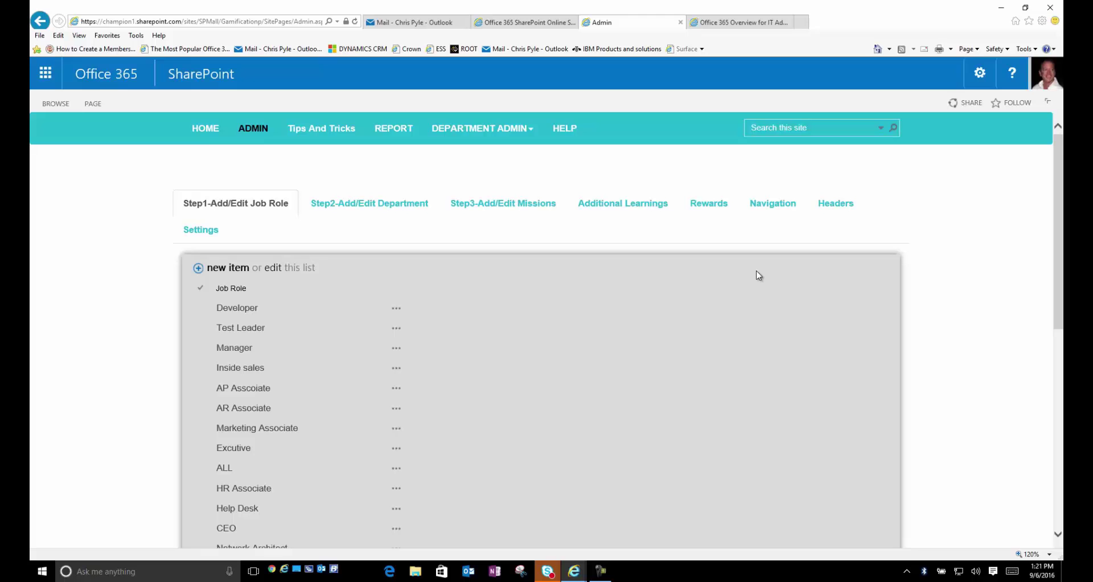
- Open the Navigation admin section, examine the top and sub navigation lists, and view the new top navigation item form without saving
click(766, 205)
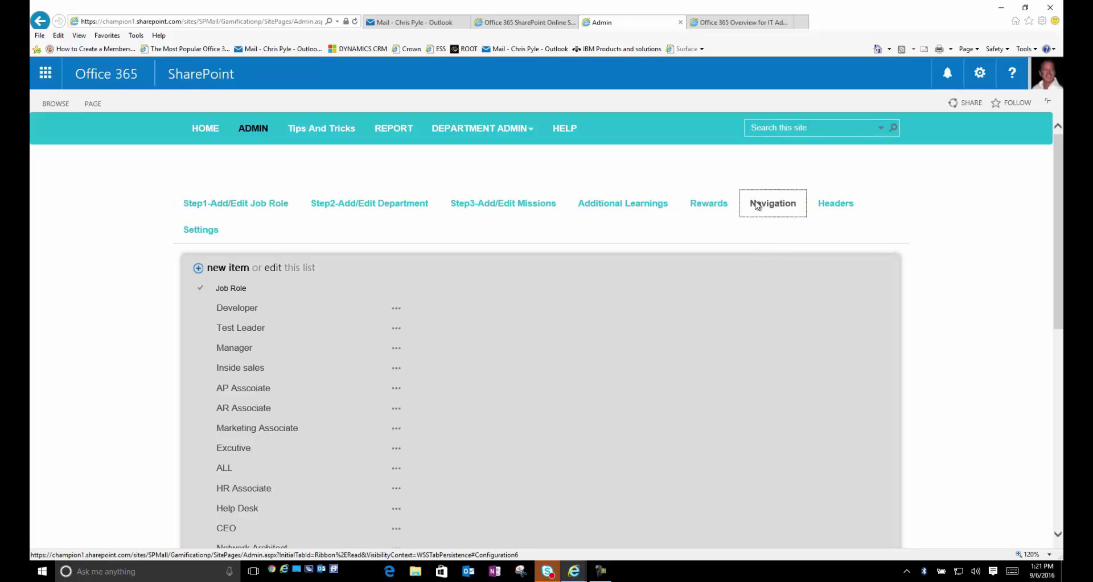
scroll(301, 328, down, 3)
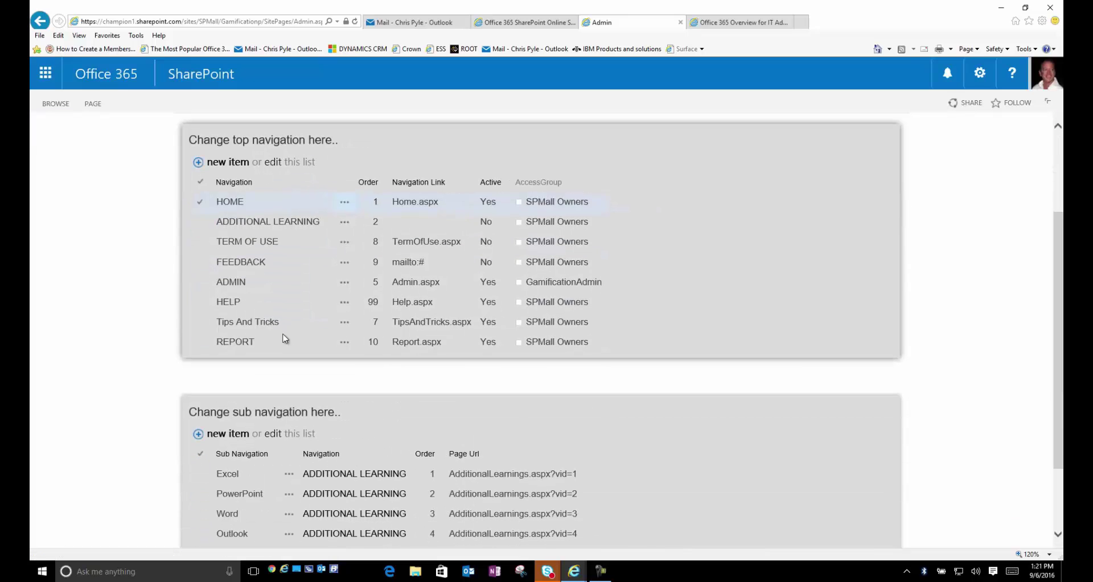
scroll(256, 402, down, 1)
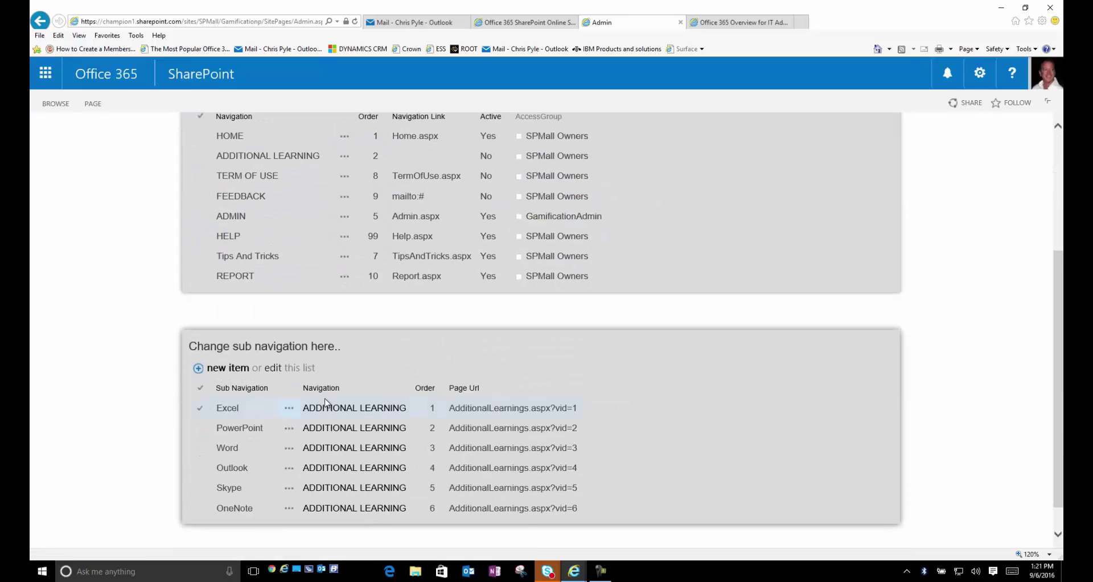
scroll(263, 434, down, 1)
scroll(315, 450, up, 3)
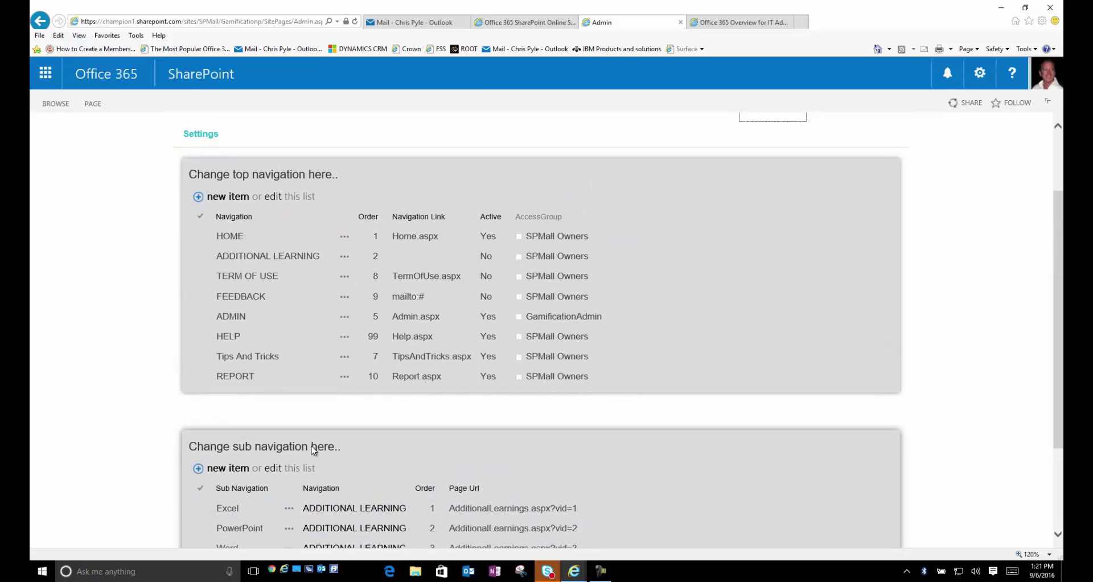
click(230, 198)
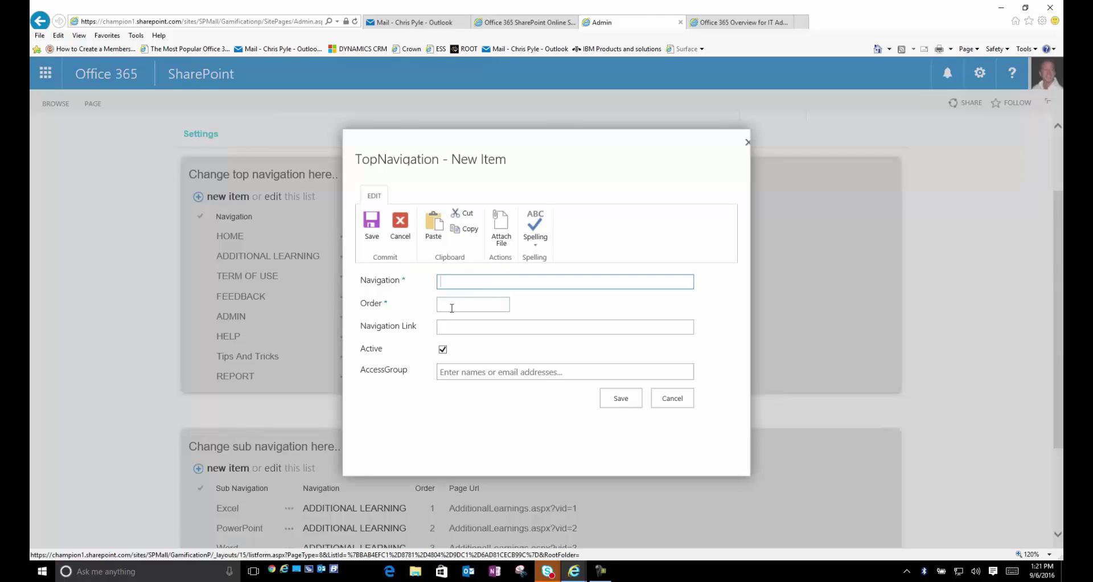
click(671, 398)
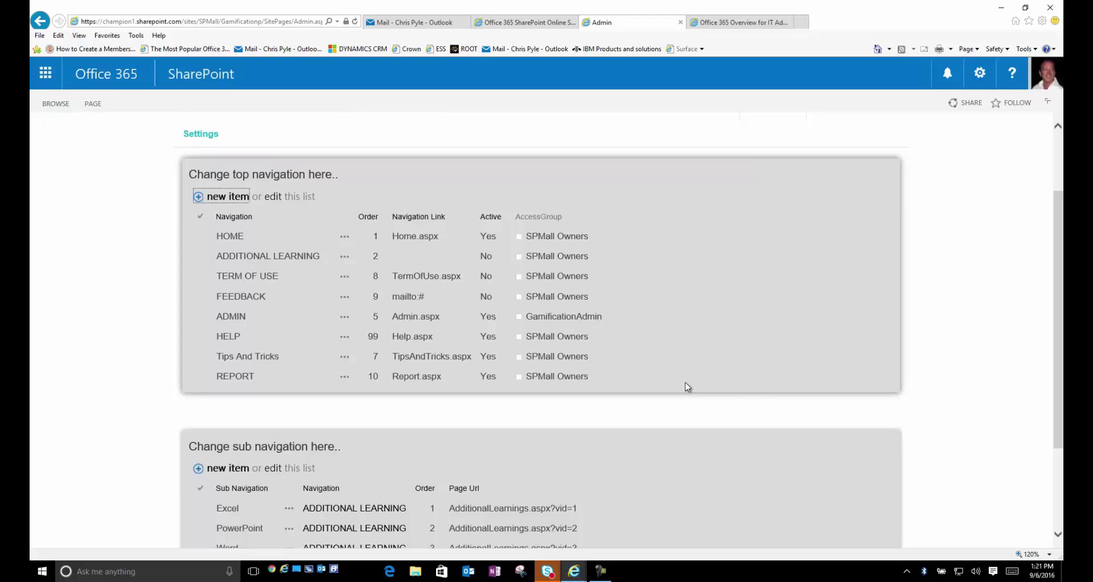
- Open the Settings admin section and view the available item actions for the questions-per-assignment and hours-based email notification settings
click(188, 230)
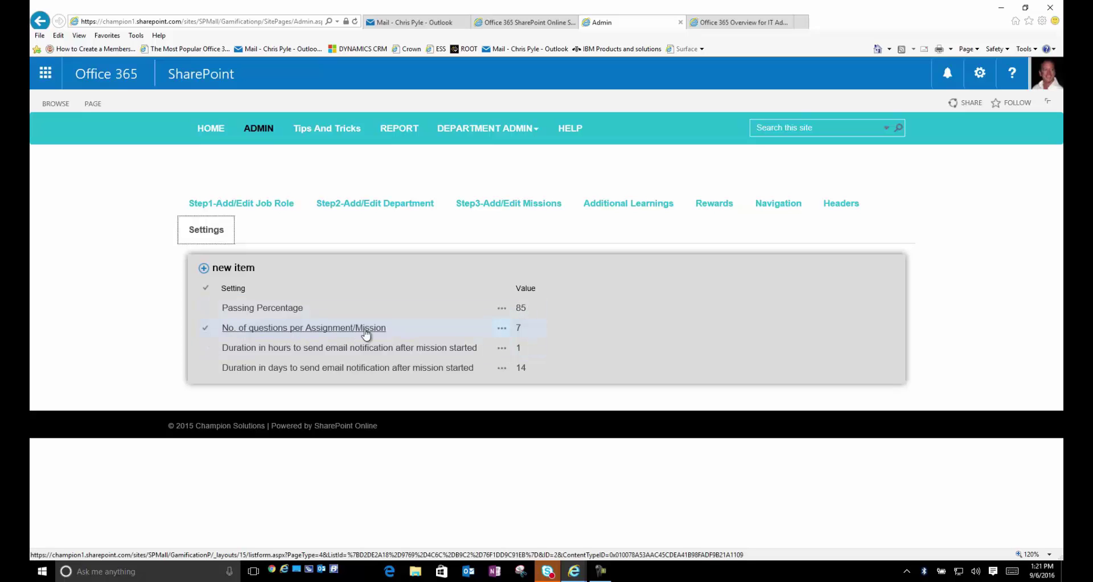
click(504, 331)
click(504, 330)
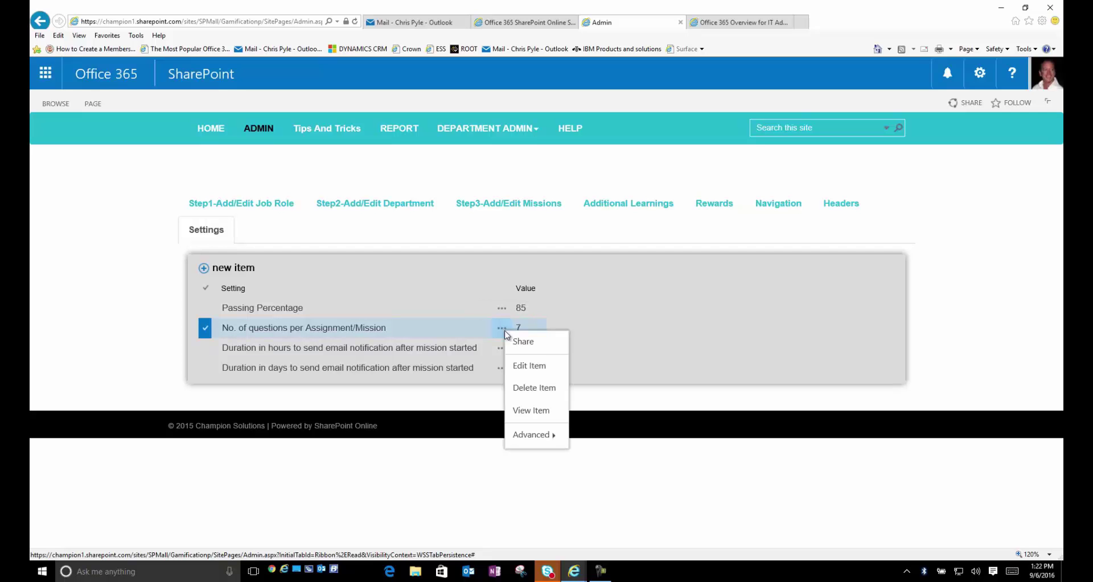
click(539, 374)
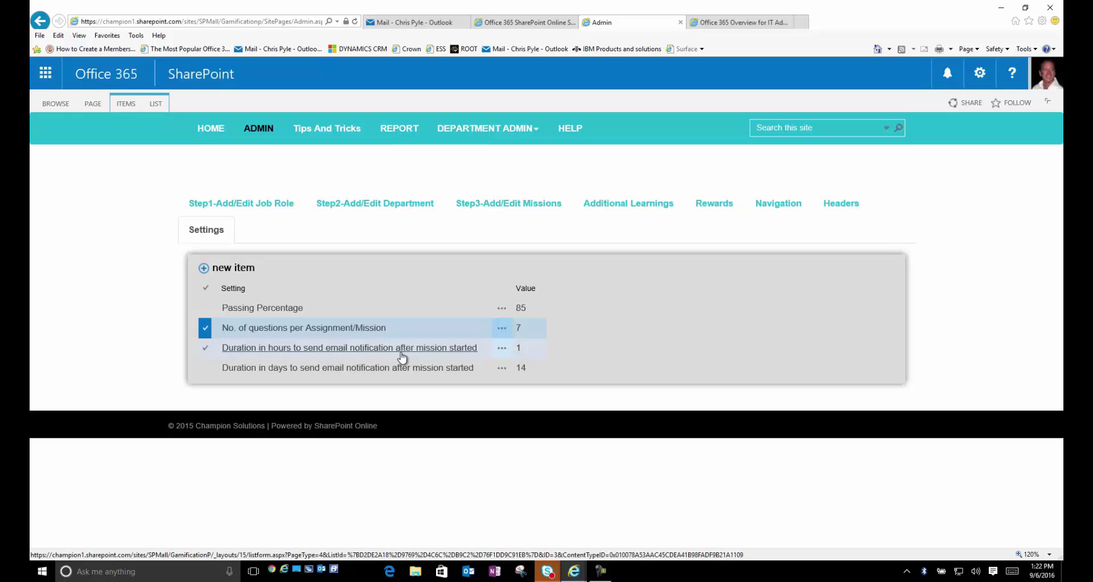
click(501, 349)
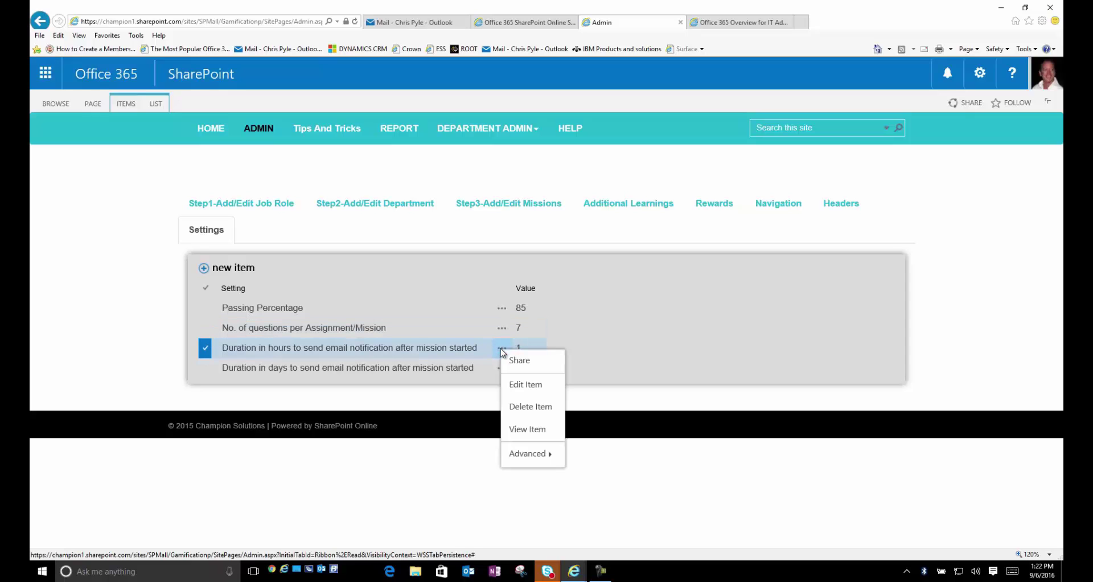
click(567, 349)
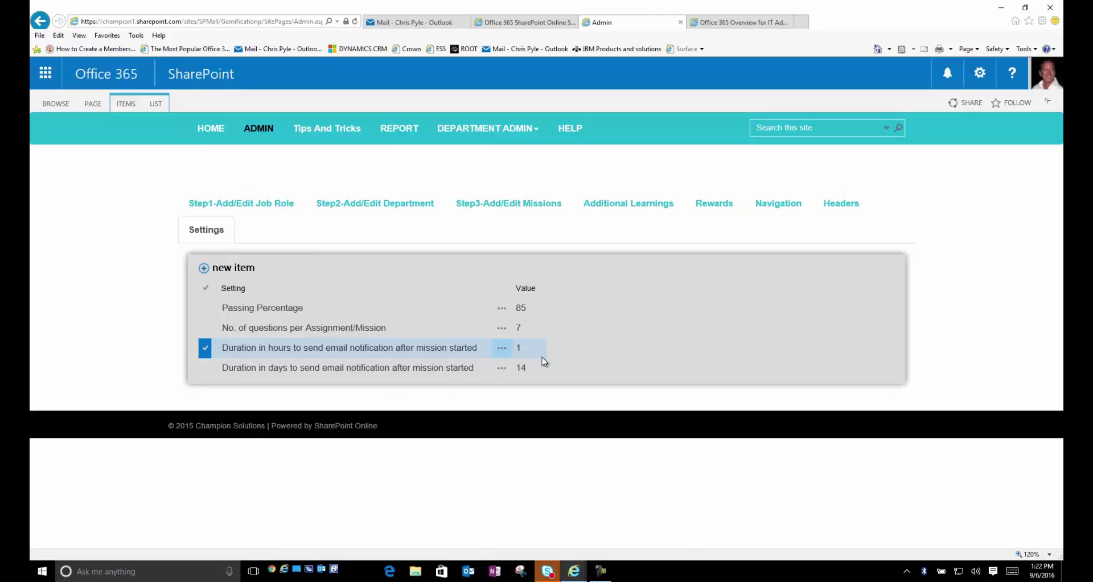
- Set the duration in hours to send email notification after mission started to 12, save it, and return to the CROWN home page
click(501, 348)
click(517, 382)
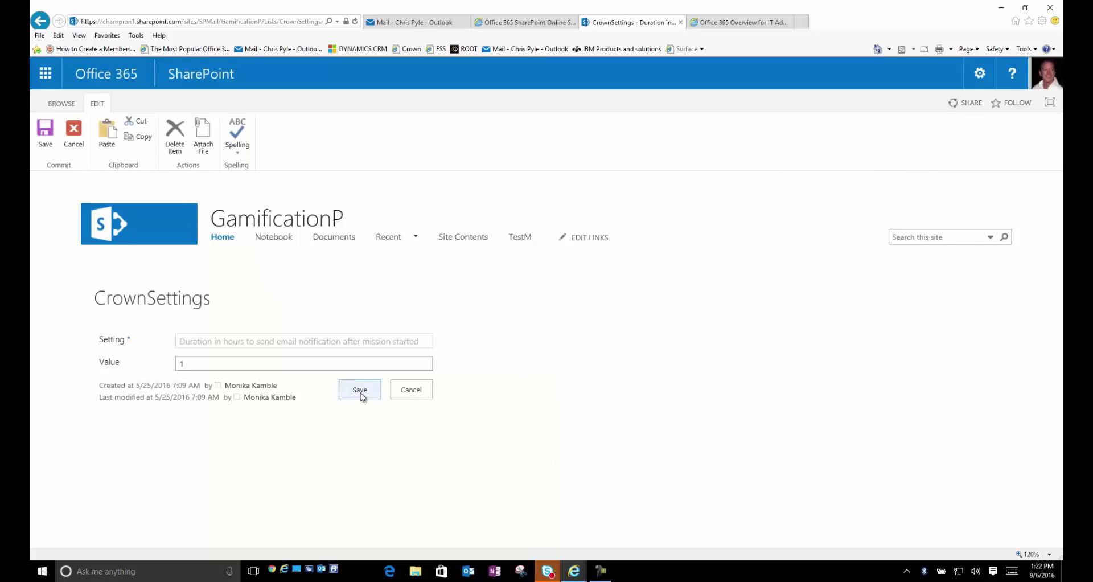
click(183, 360)
key(BackSpace)
text(12)
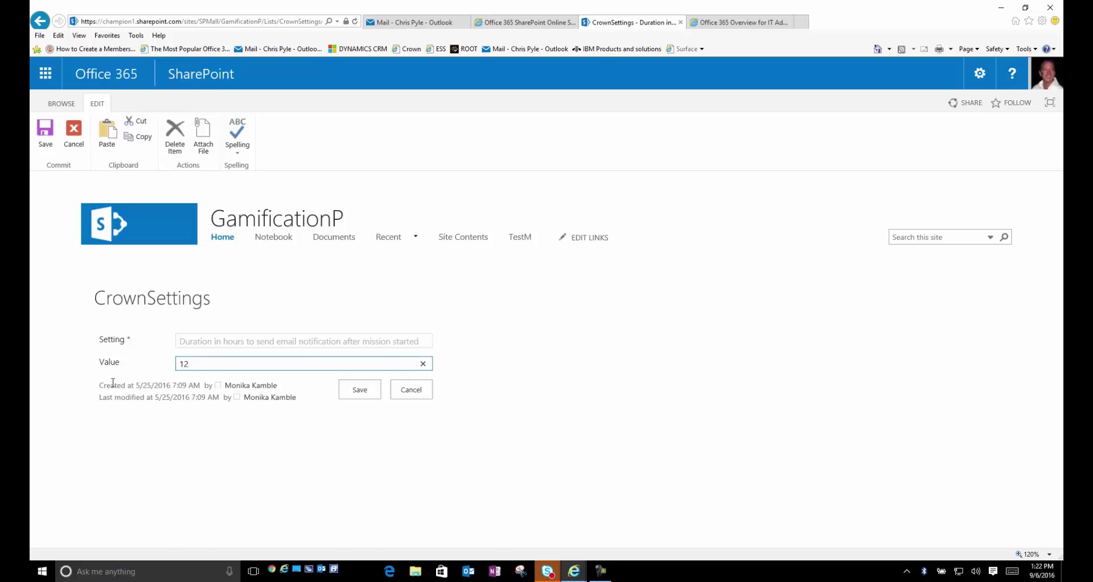
click(354, 392)
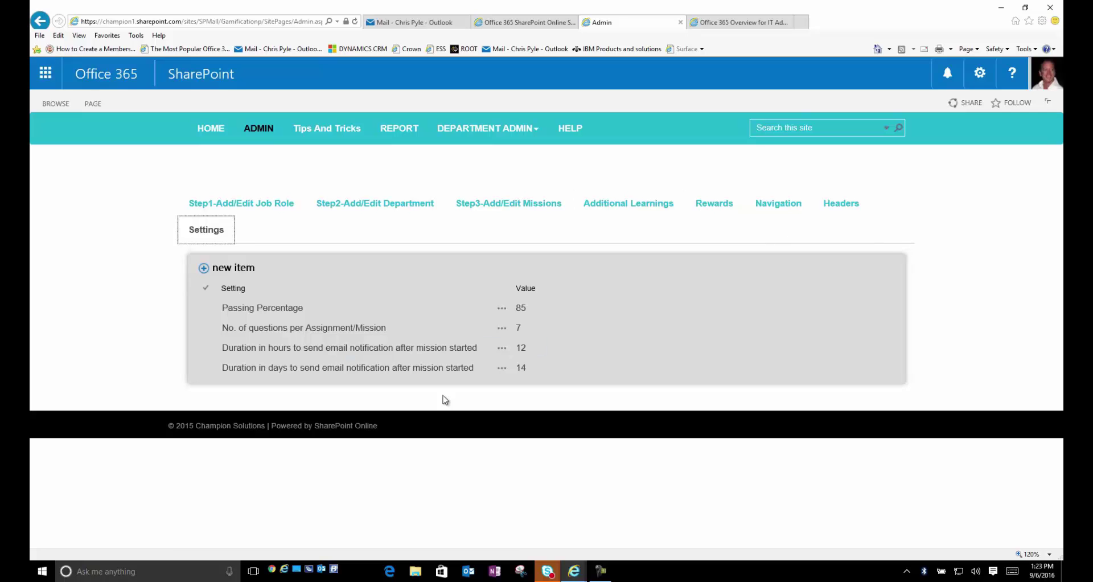
click(213, 131)
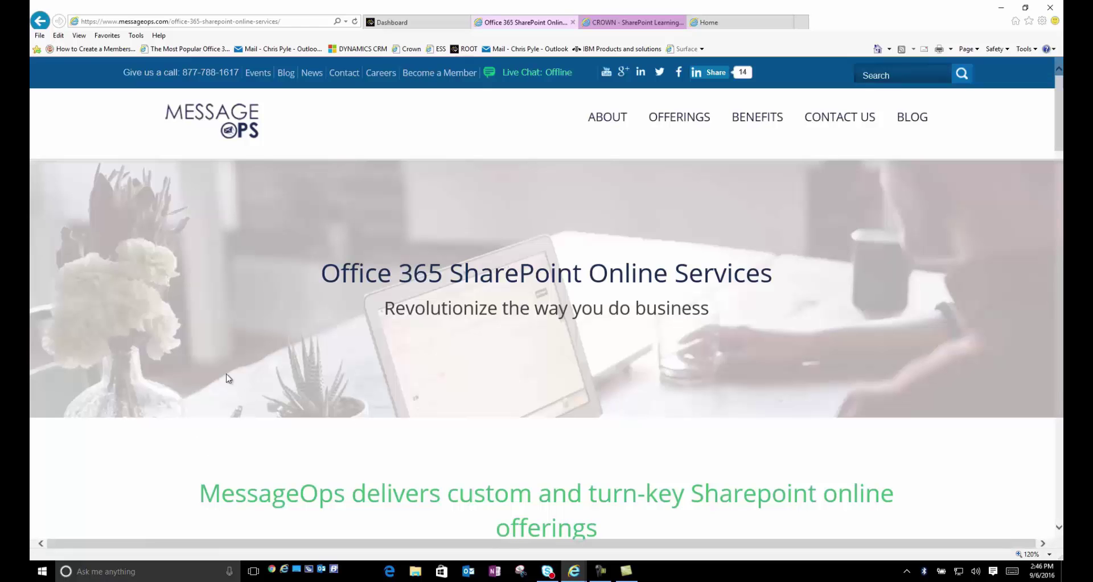
- Look through the ROOT, CROWN, VINE and STEM offerings on the MessageOps Office 365 SharePoint Online Services page, and return to its beginning
scroll(251, 247, down, 5)
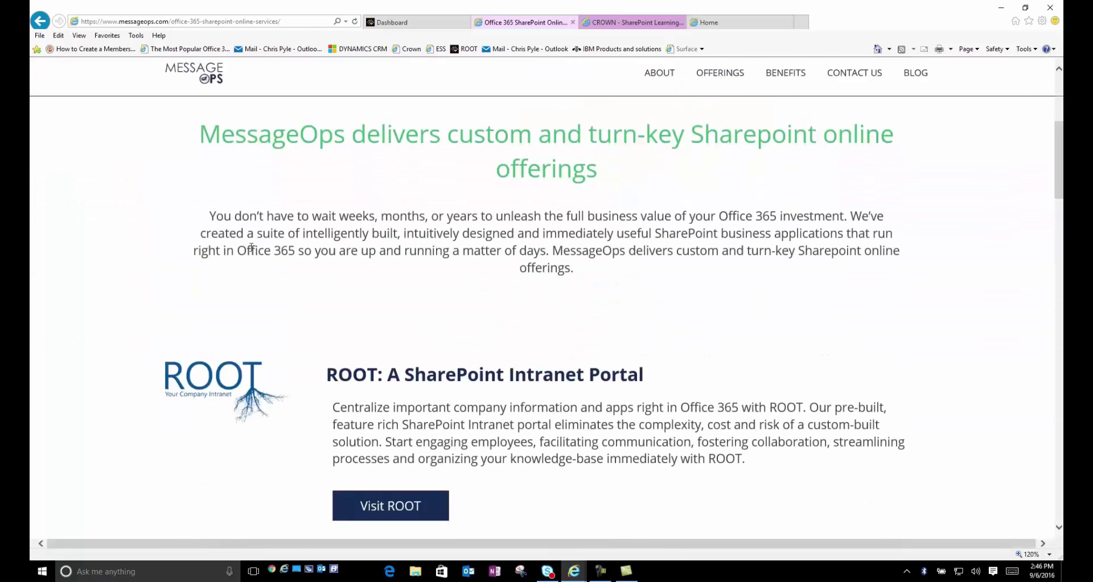
scroll(225, 242, down, 1)
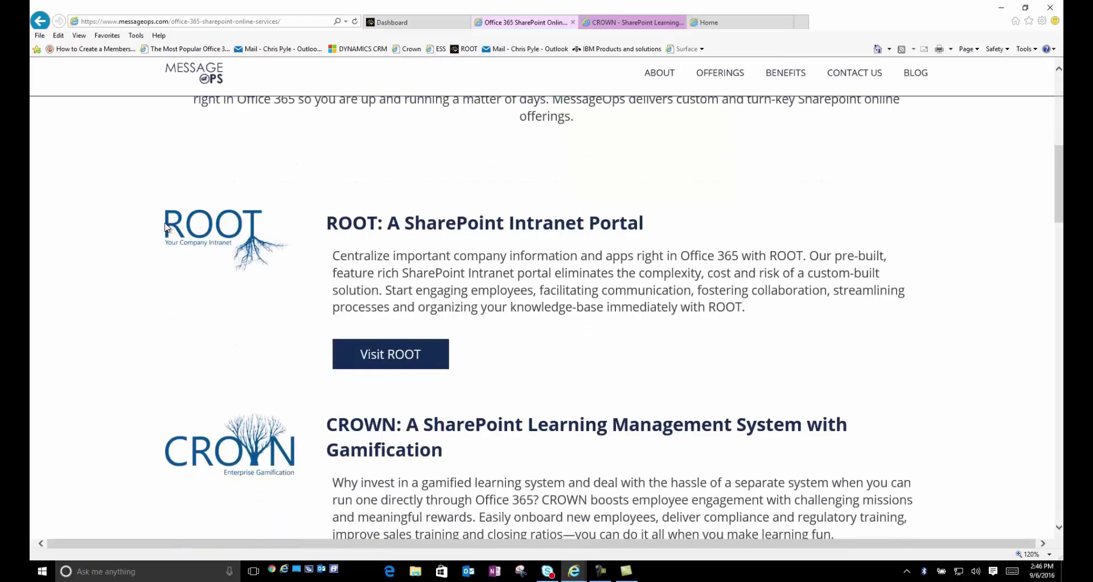
scroll(165, 228, down, 2)
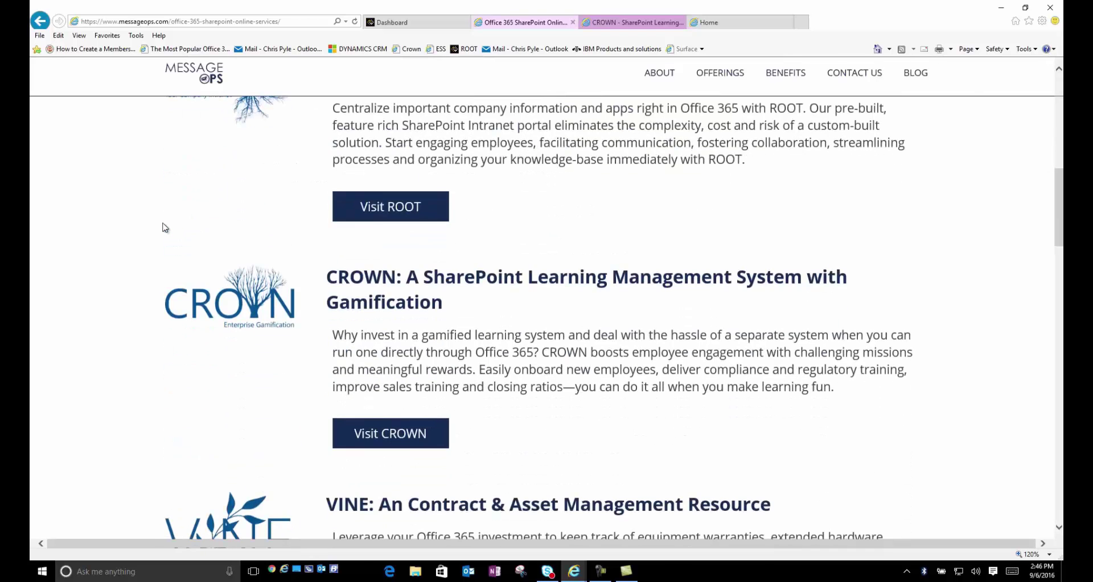
scroll(165, 228, down, 3)
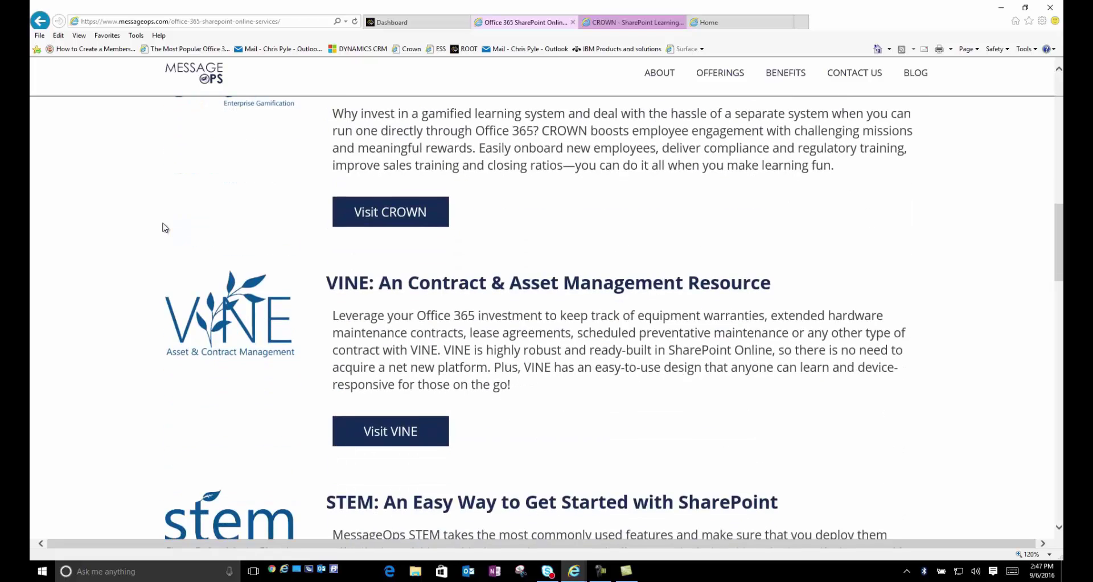
scroll(165, 227, down, 1)
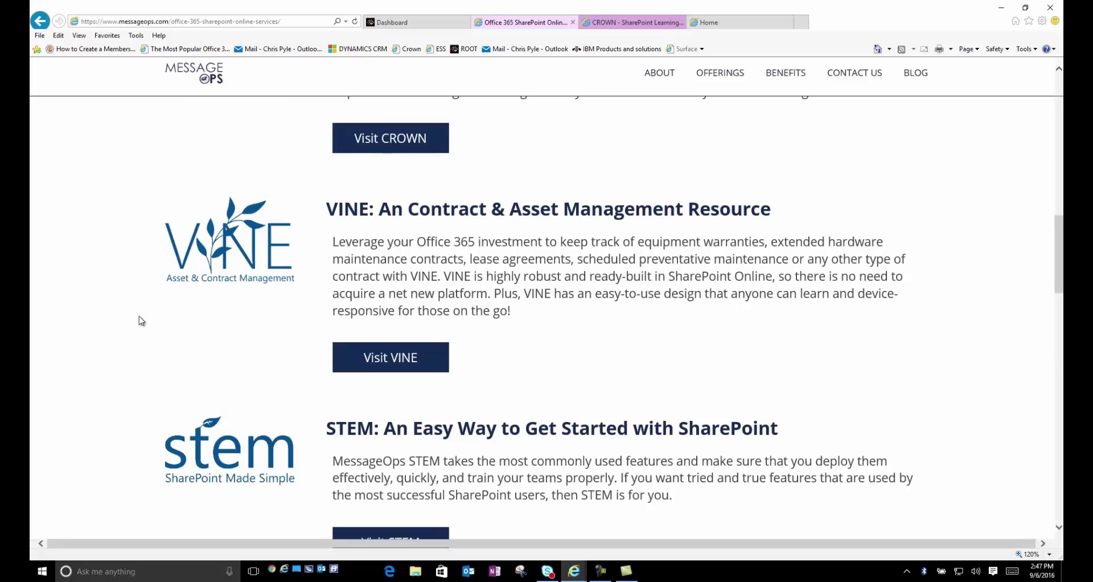
scroll(139, 316, down, 1)
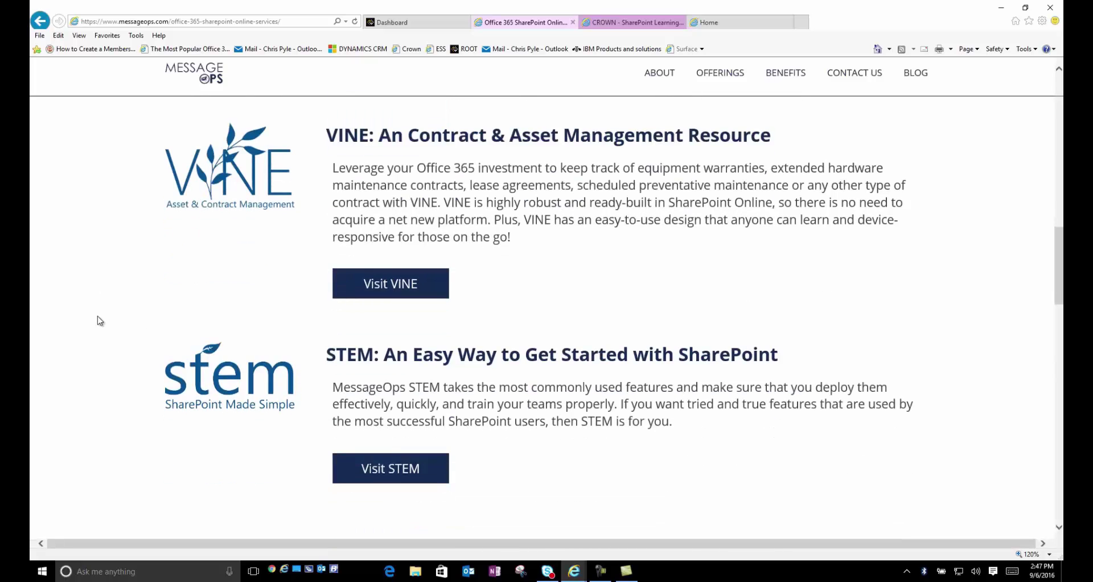
scroll(98, 321, down, 1)
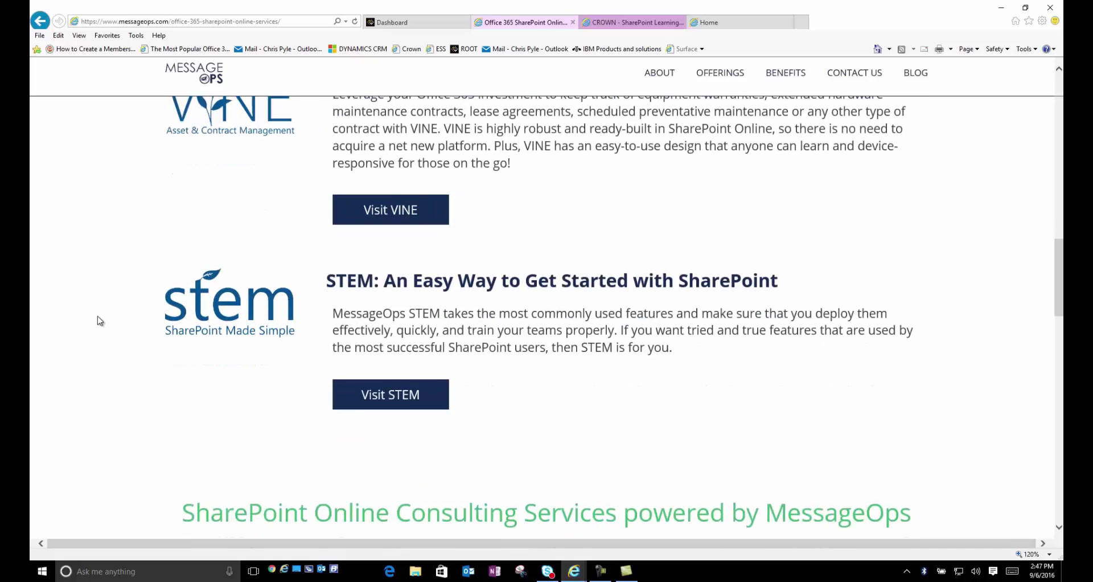
scroll(98, 320, up, 5)
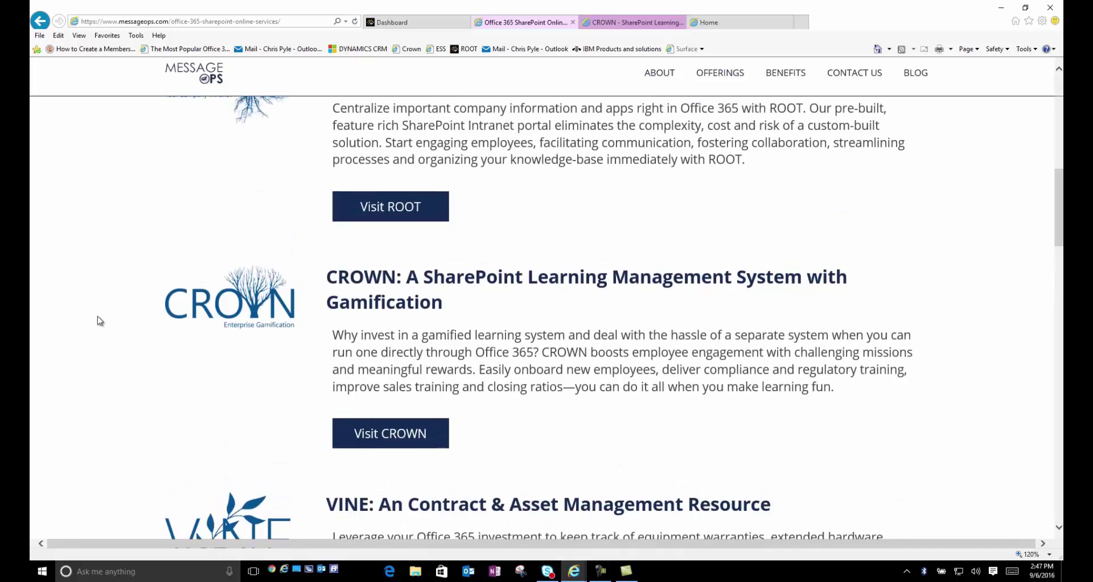
scroll(99, 321, up, 6)
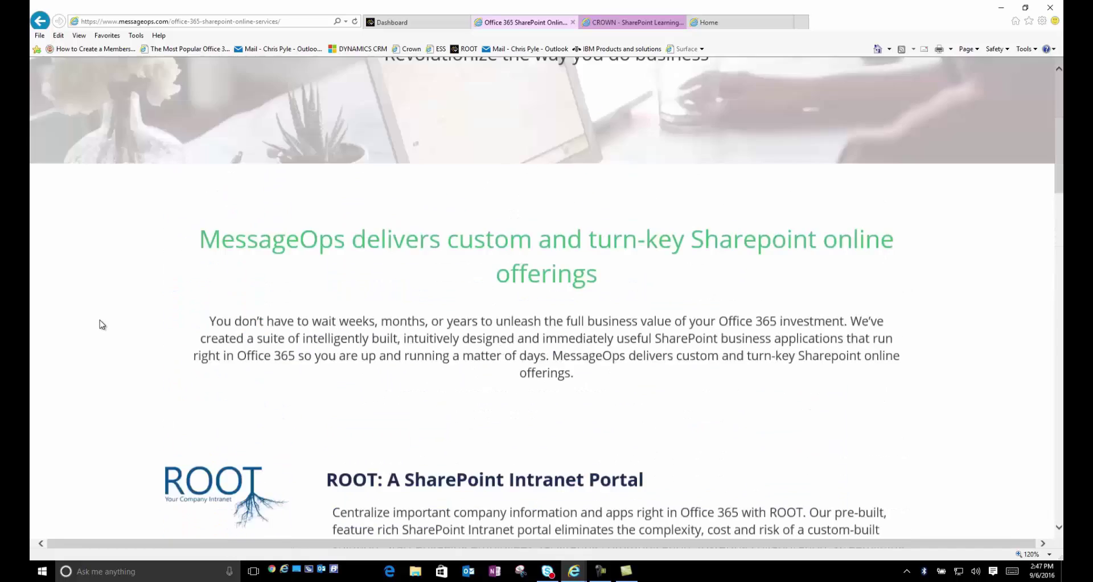
scroll(101, 325, up, 3)
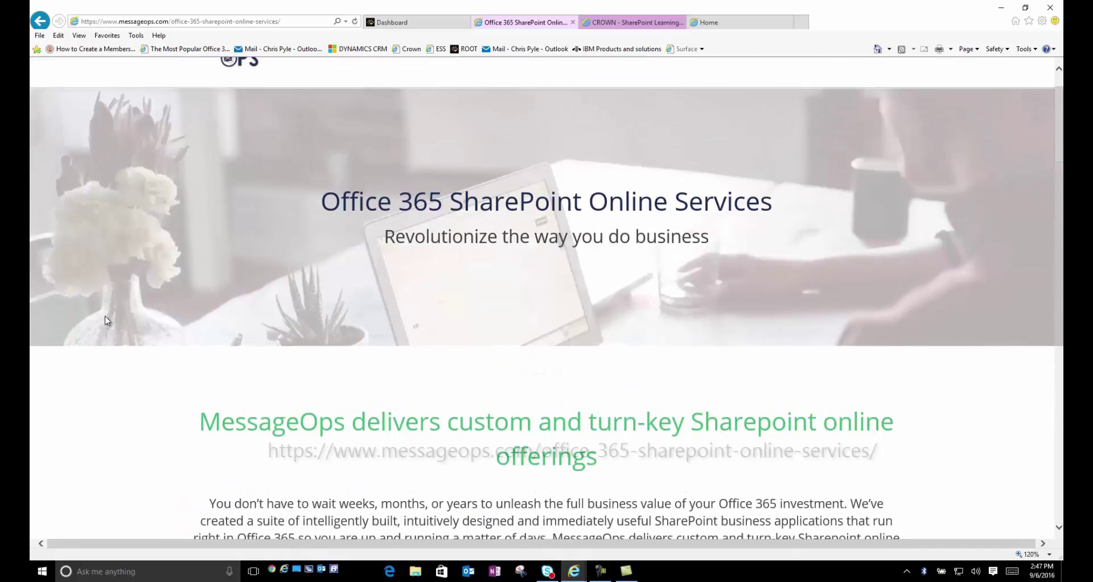
scroll(105, 319, up, 1)
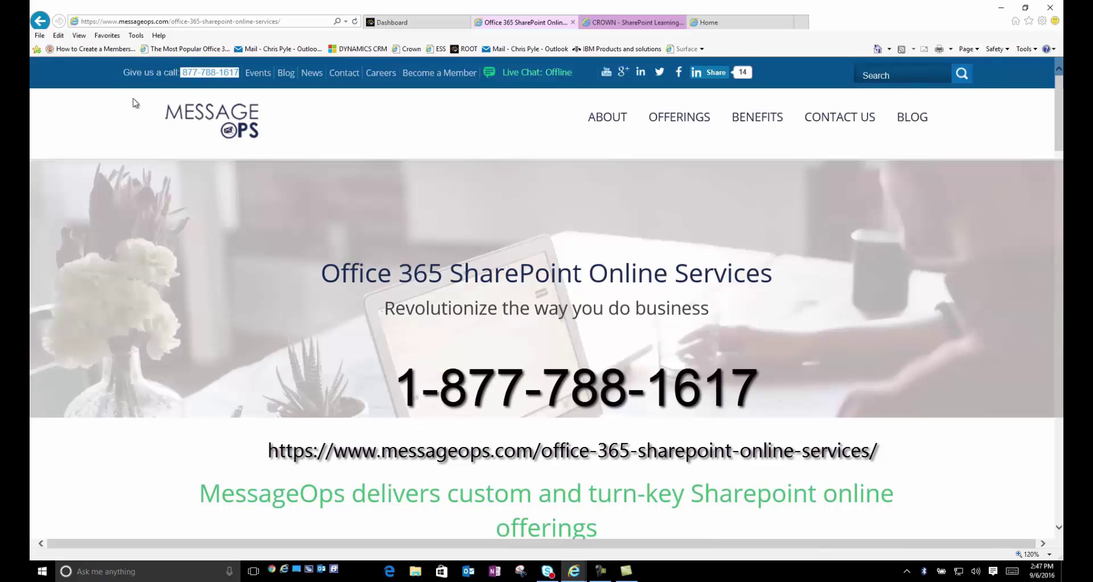